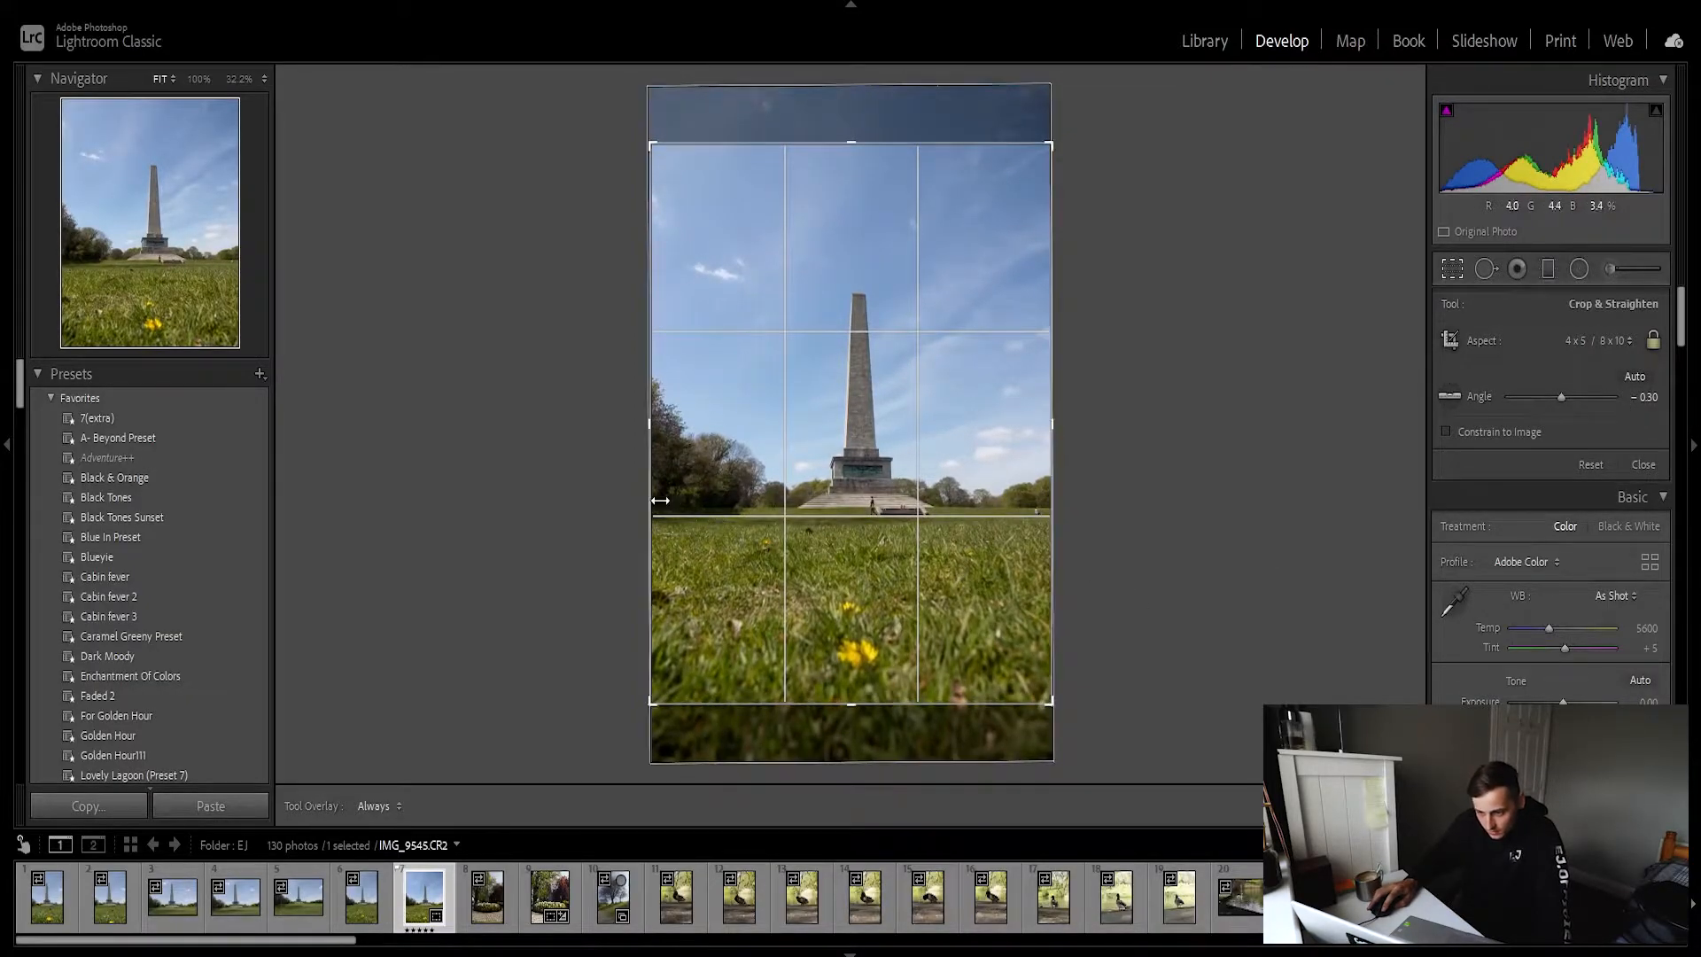
Tighten the 4 x 5 / 8 x 10 crop around the monument from its left edge and apply it.
drag(655, 496, 667, 497)
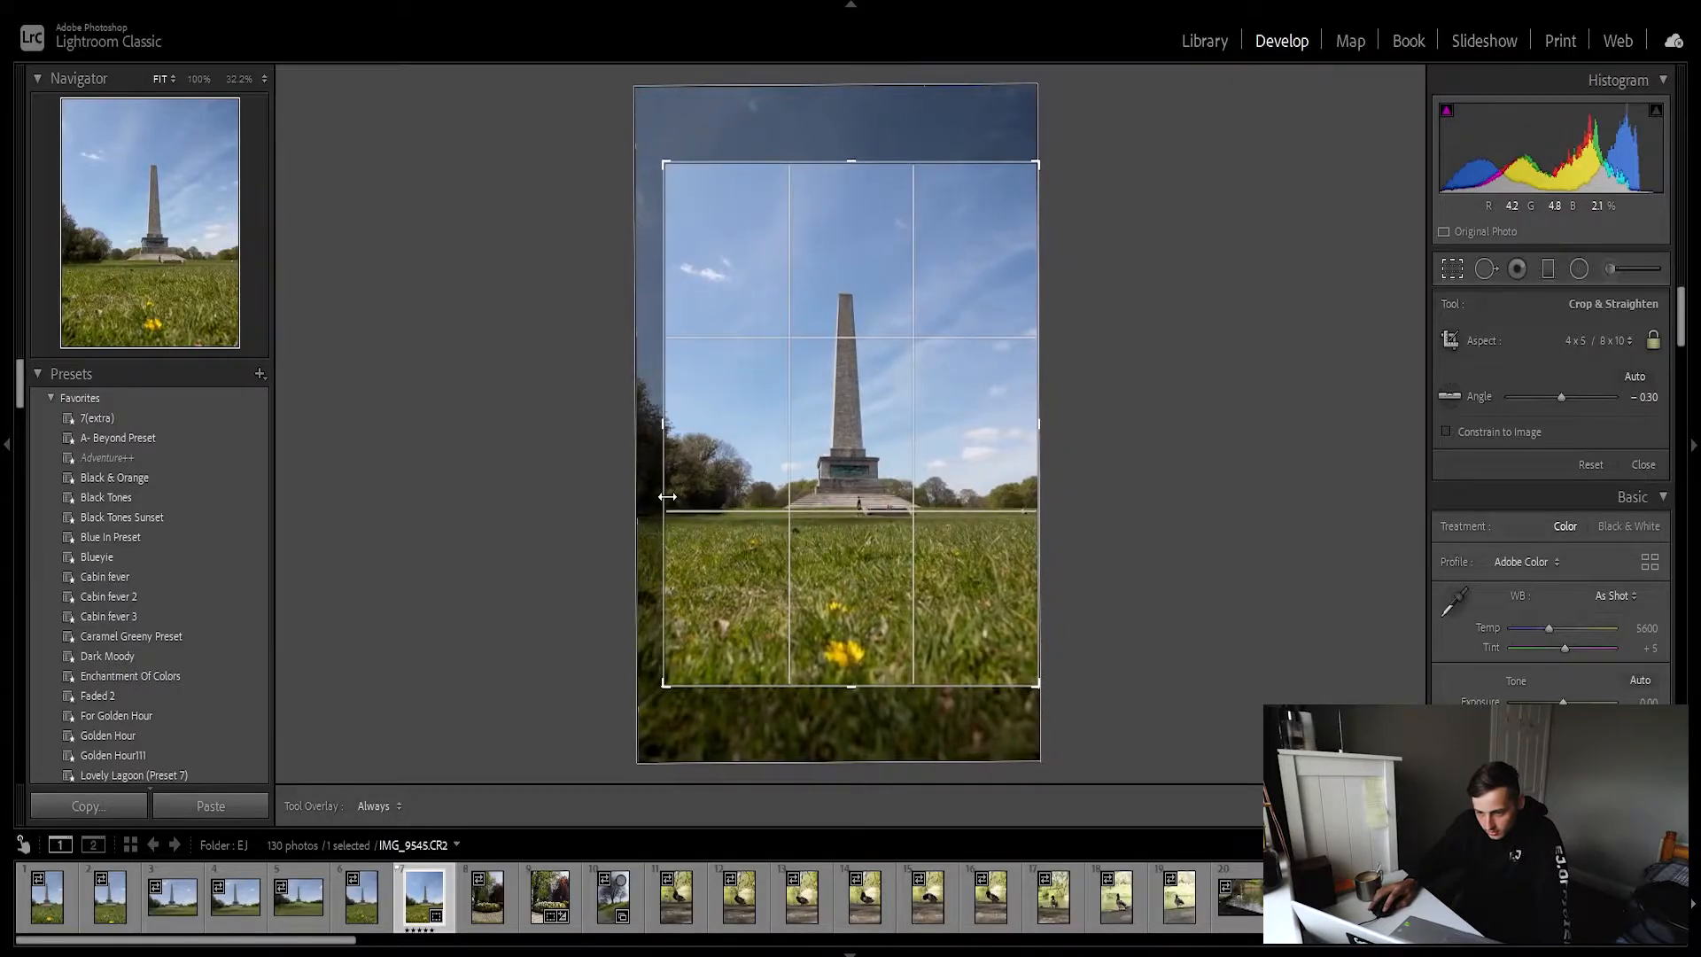
key(Return)
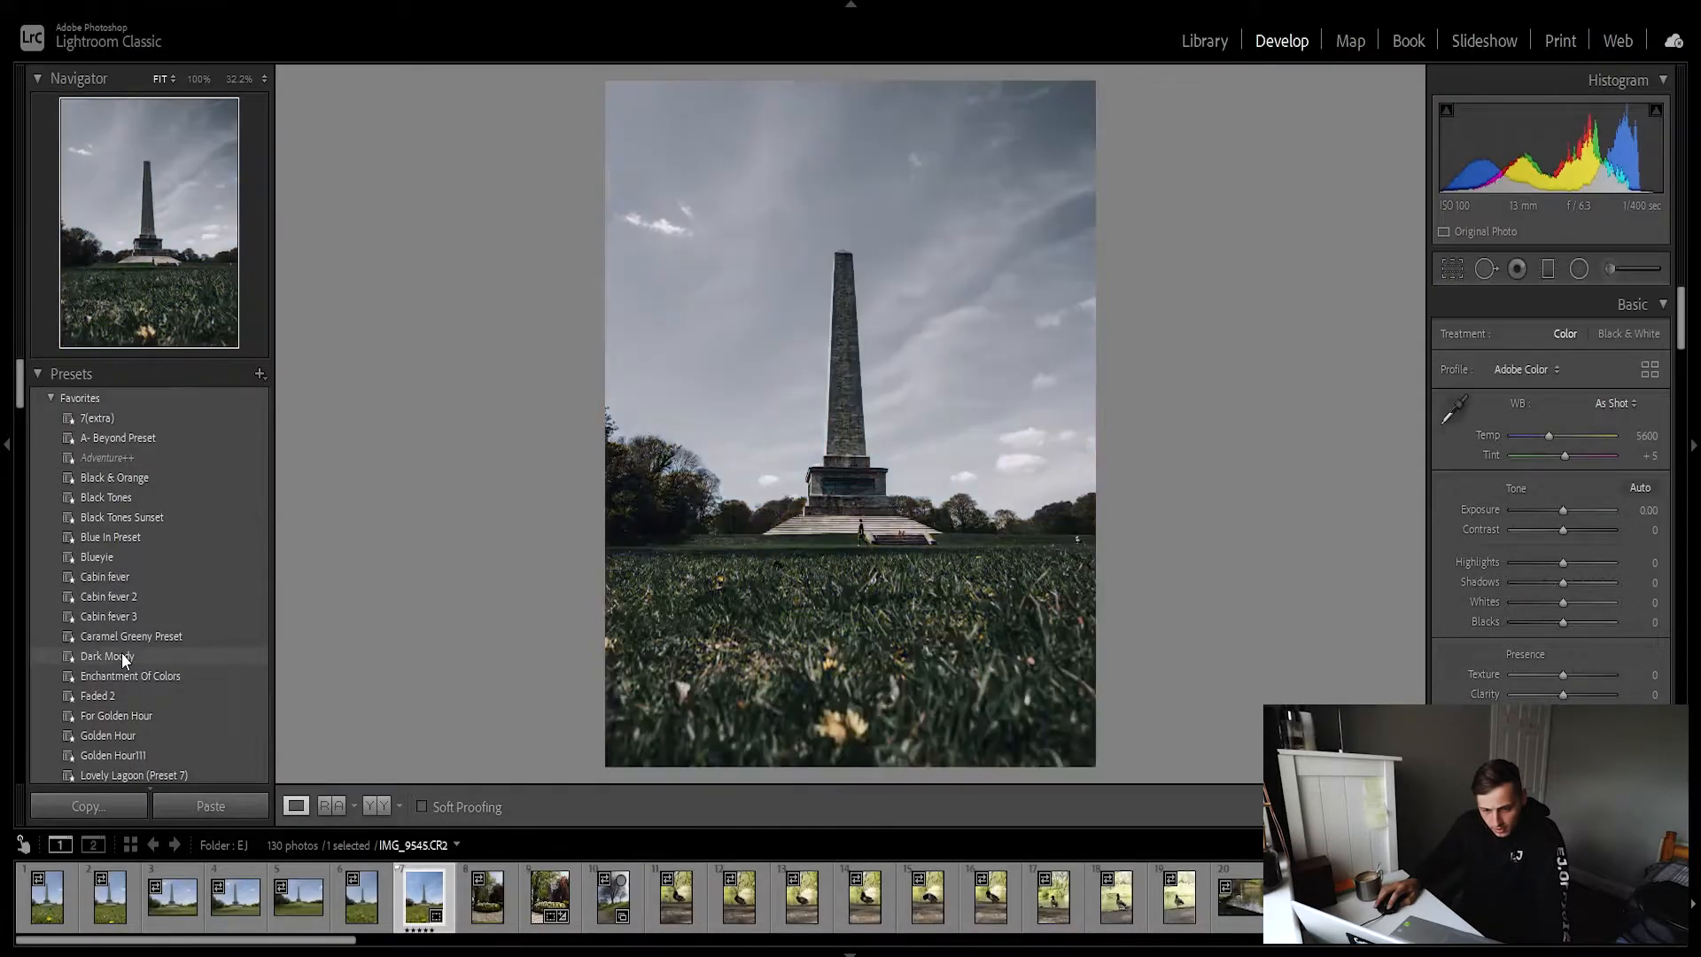
Preview the Favorites presets on the monument photo and apply Adventure++.
scroll(120, 652, down, 3)
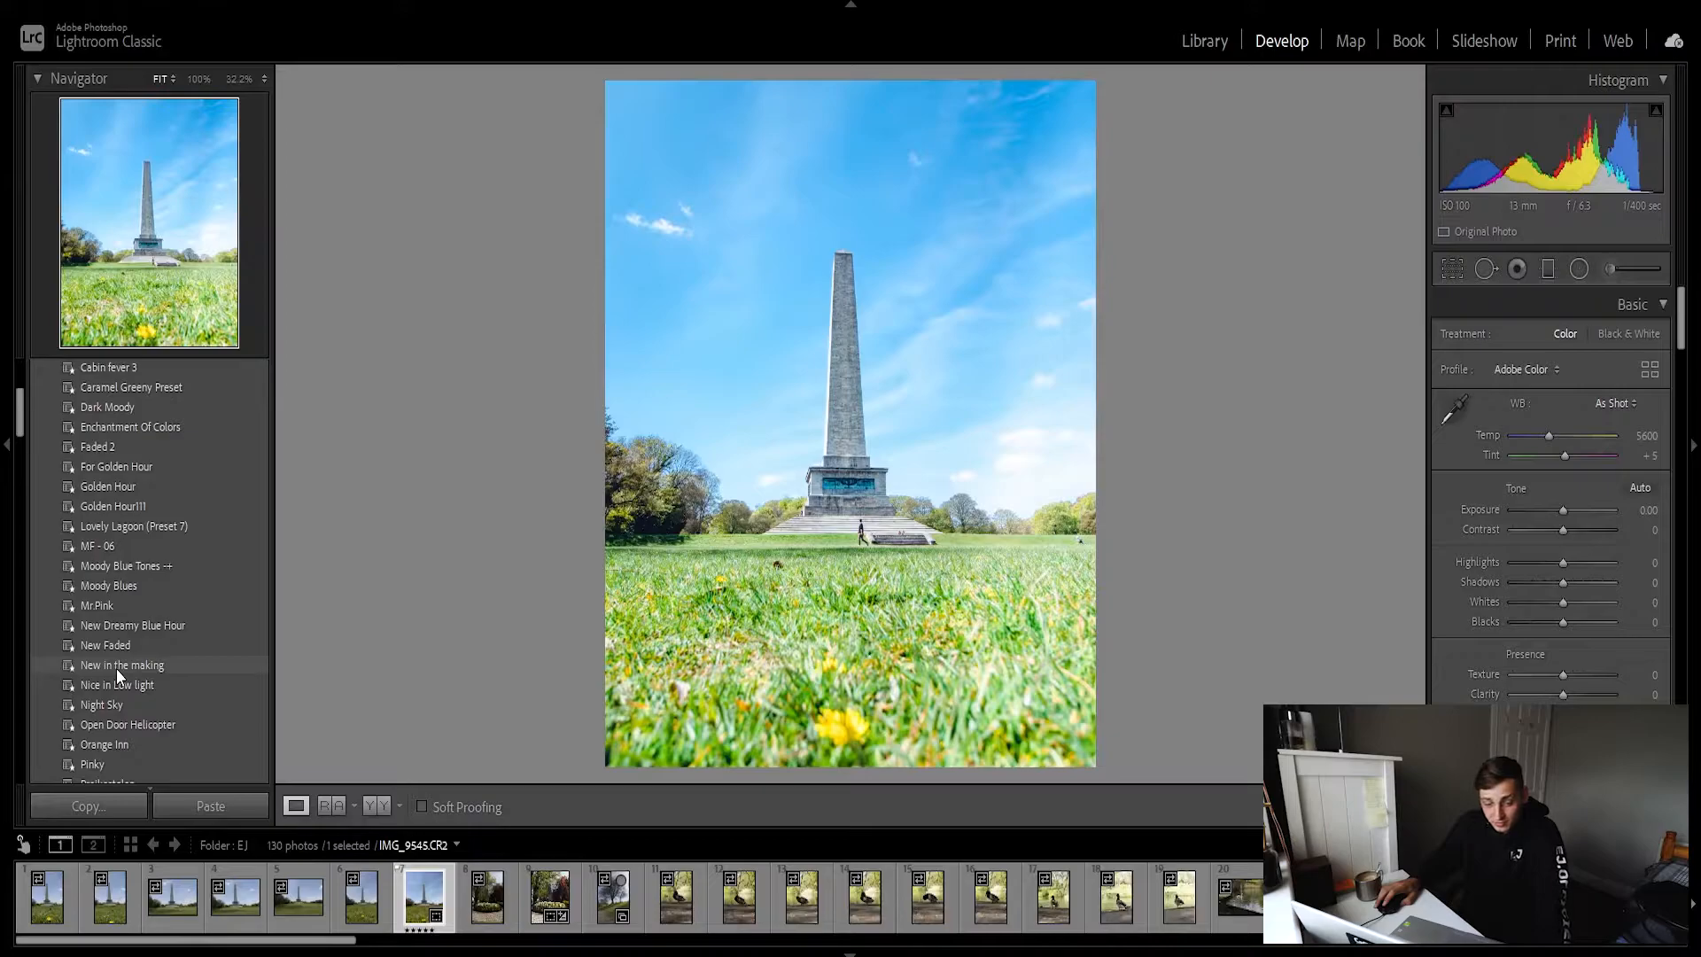
click(117, 667)
scroll(136, 455, up, 5)
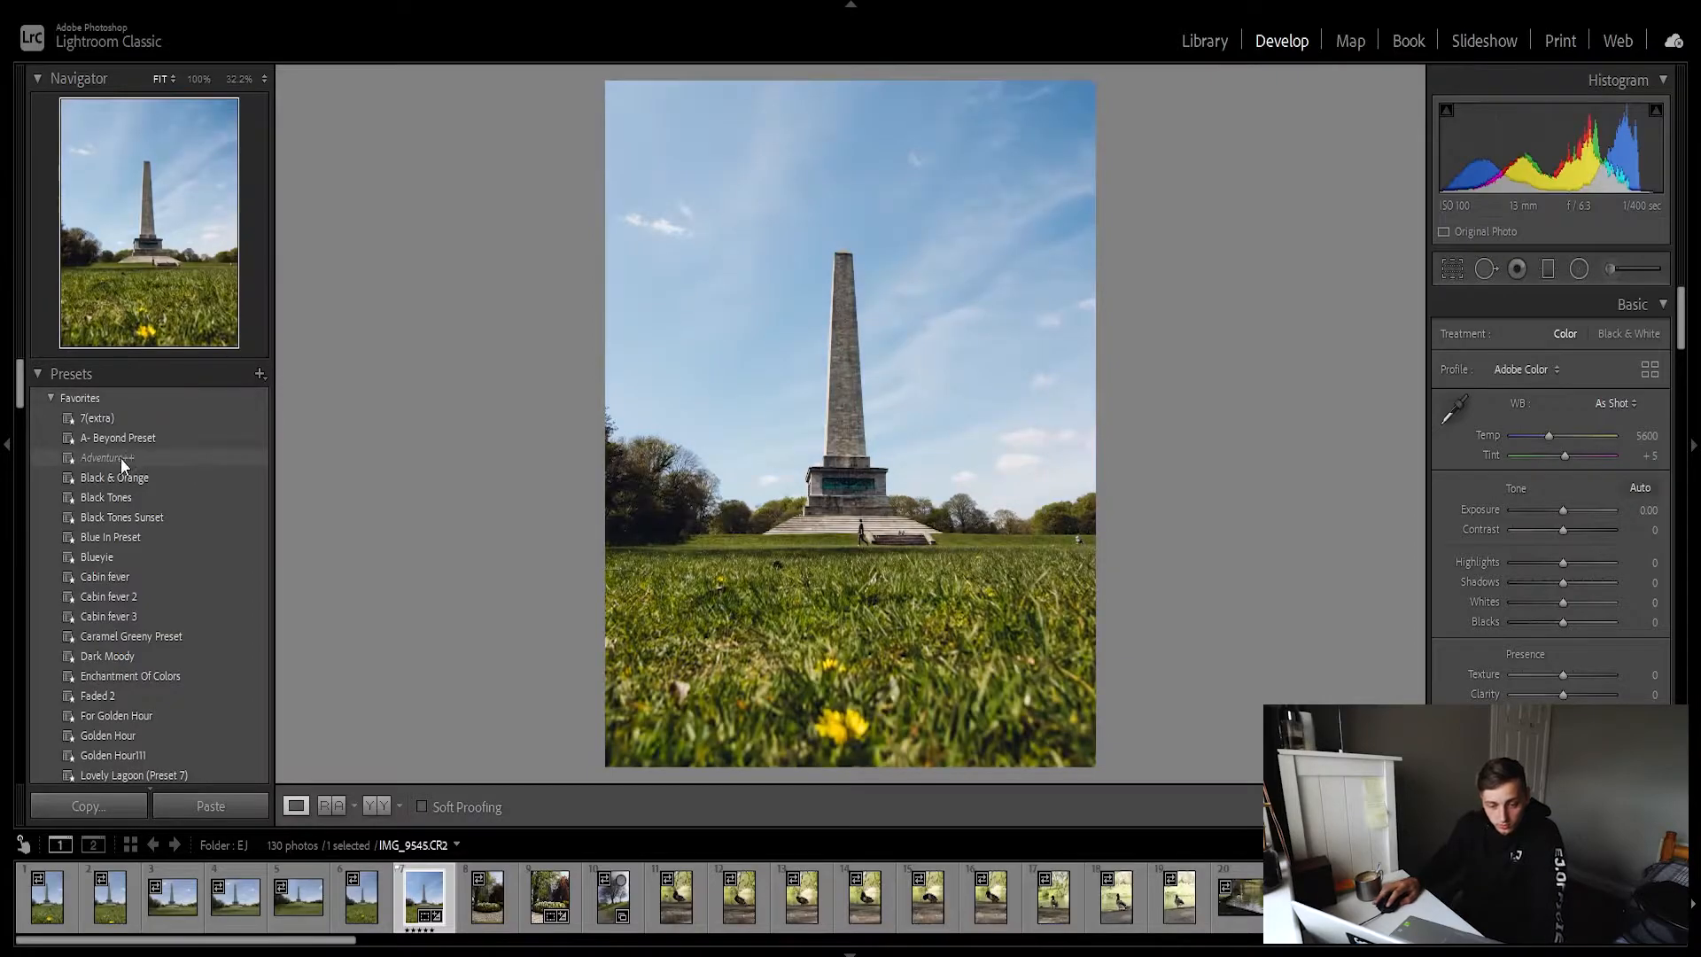
click(121, 459)
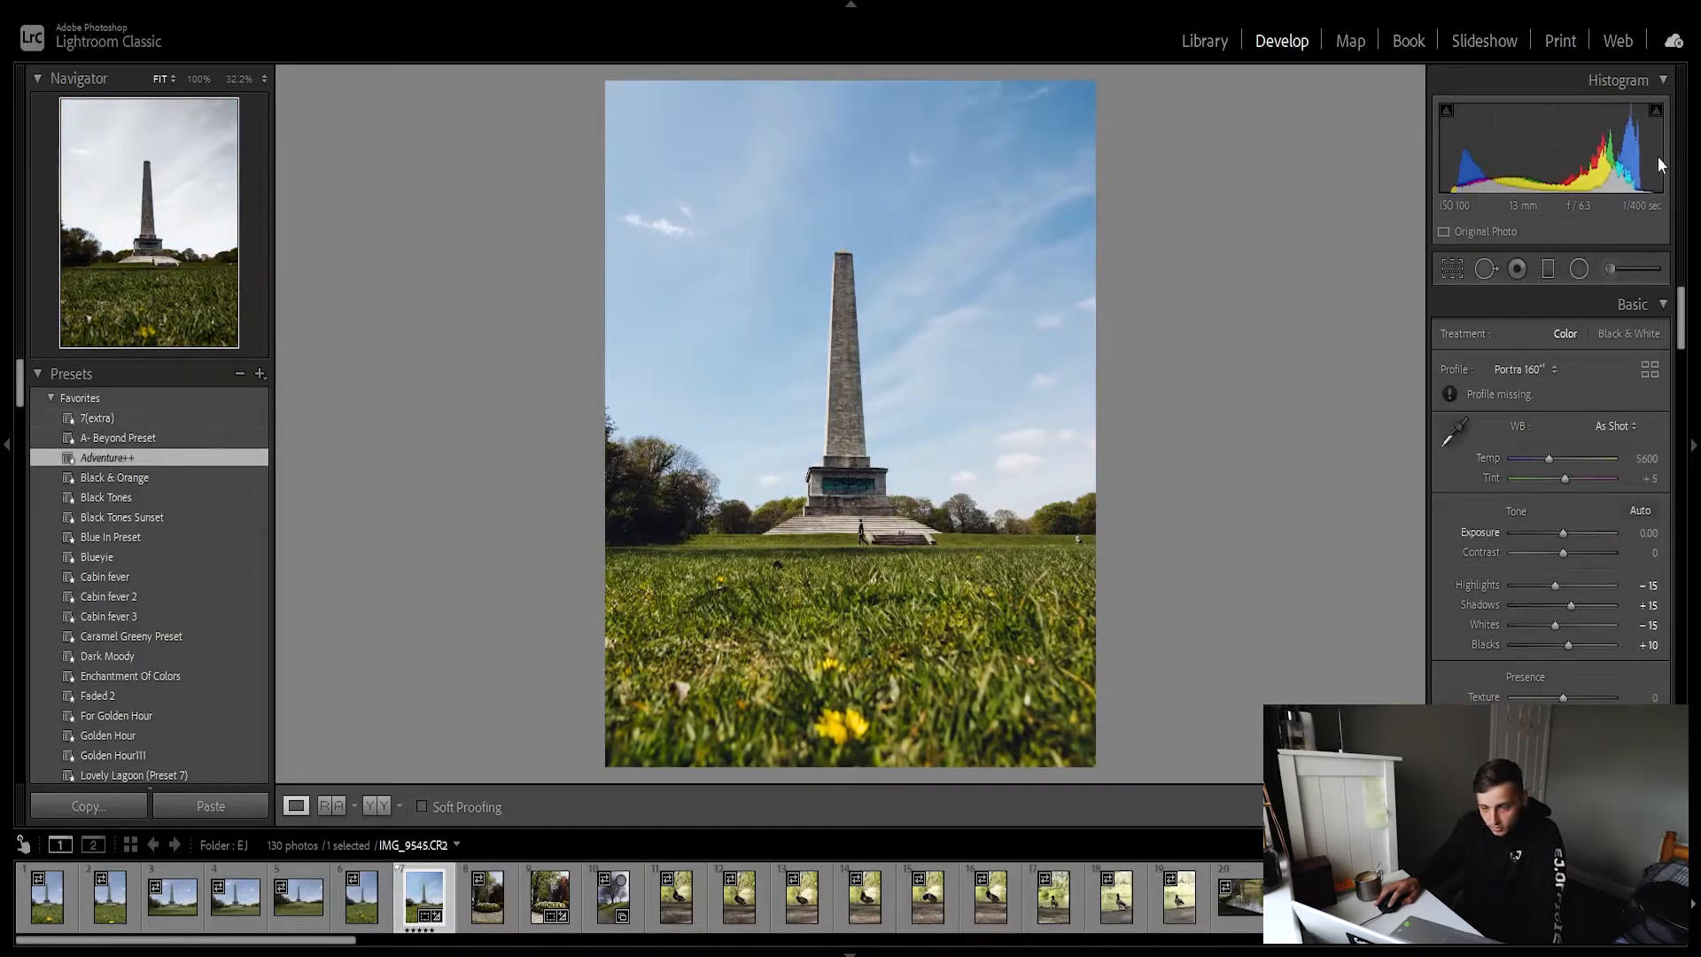
Change the colour profile to Adobe Standard and reset Whites to 0.
click(1524, 370)
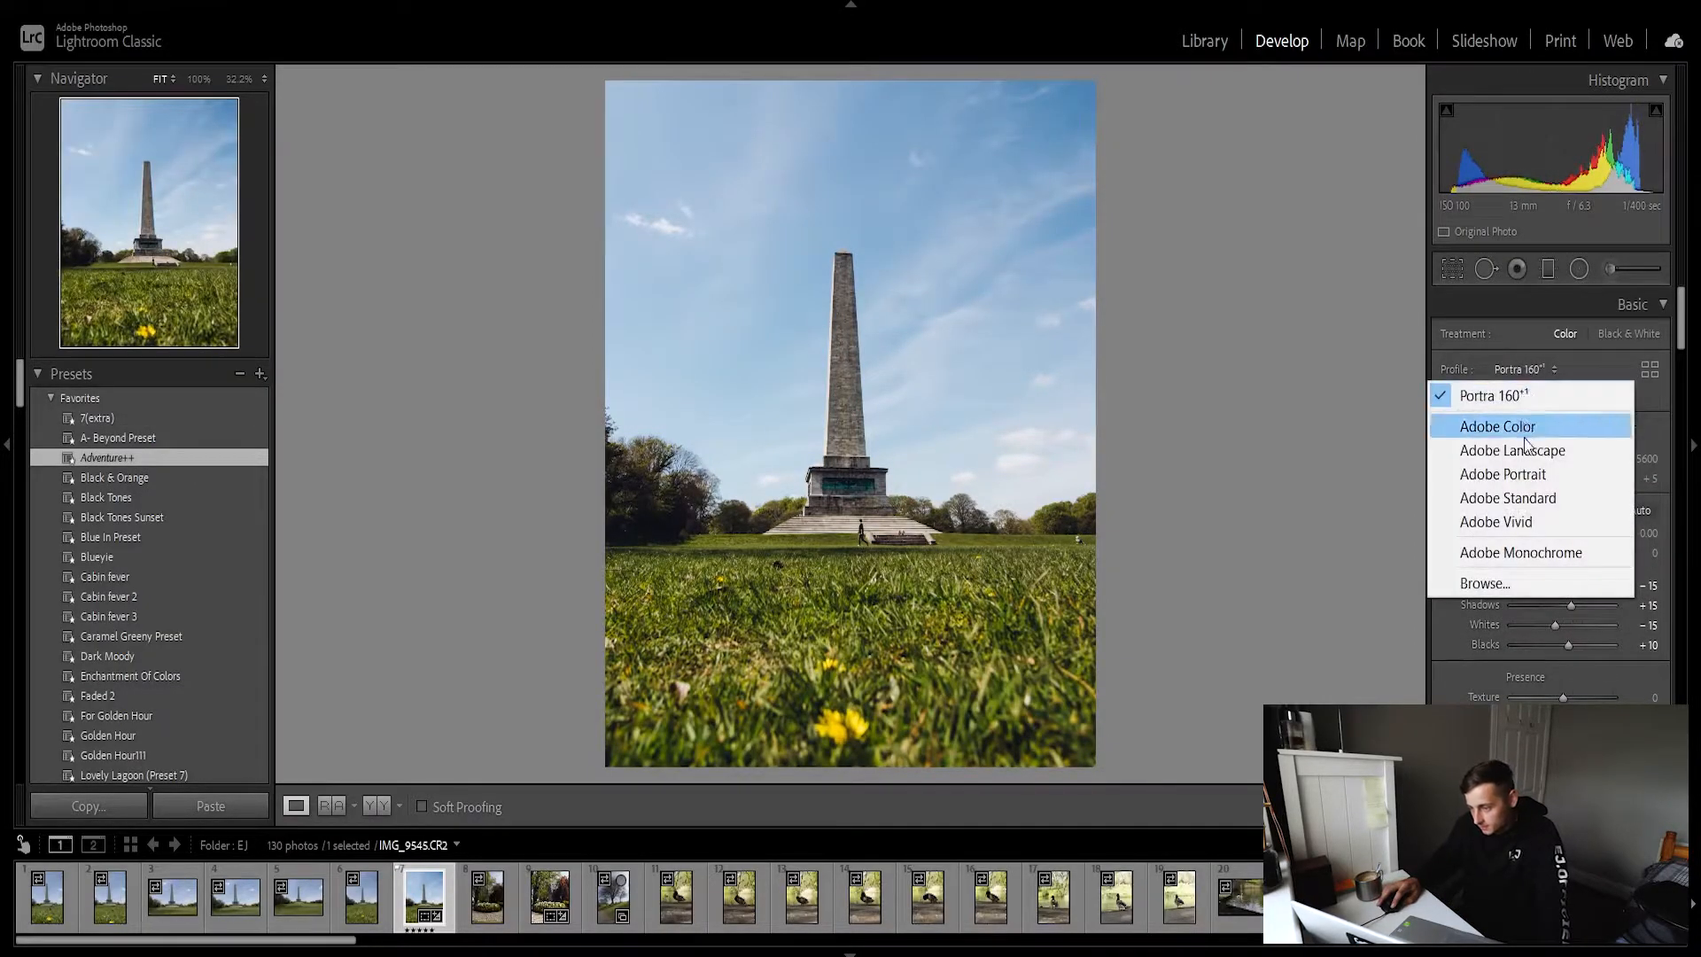
click(1506, 422)
click(1524, 369)
click(1539, 480)
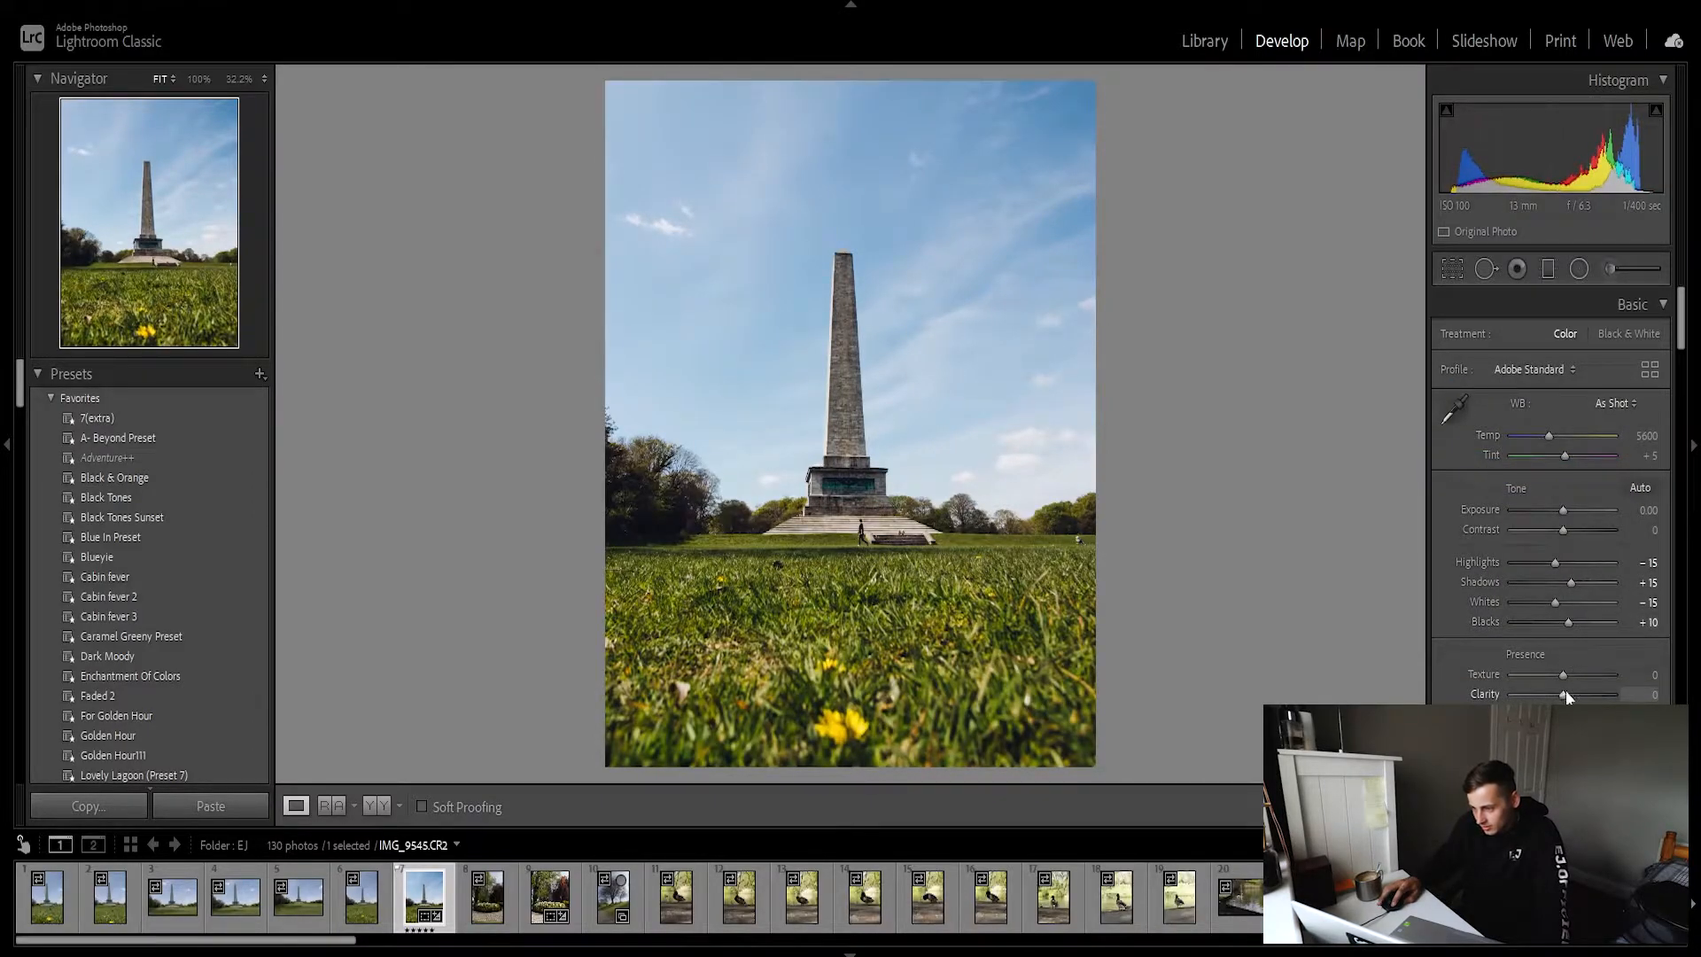
double_click(1554, 606)
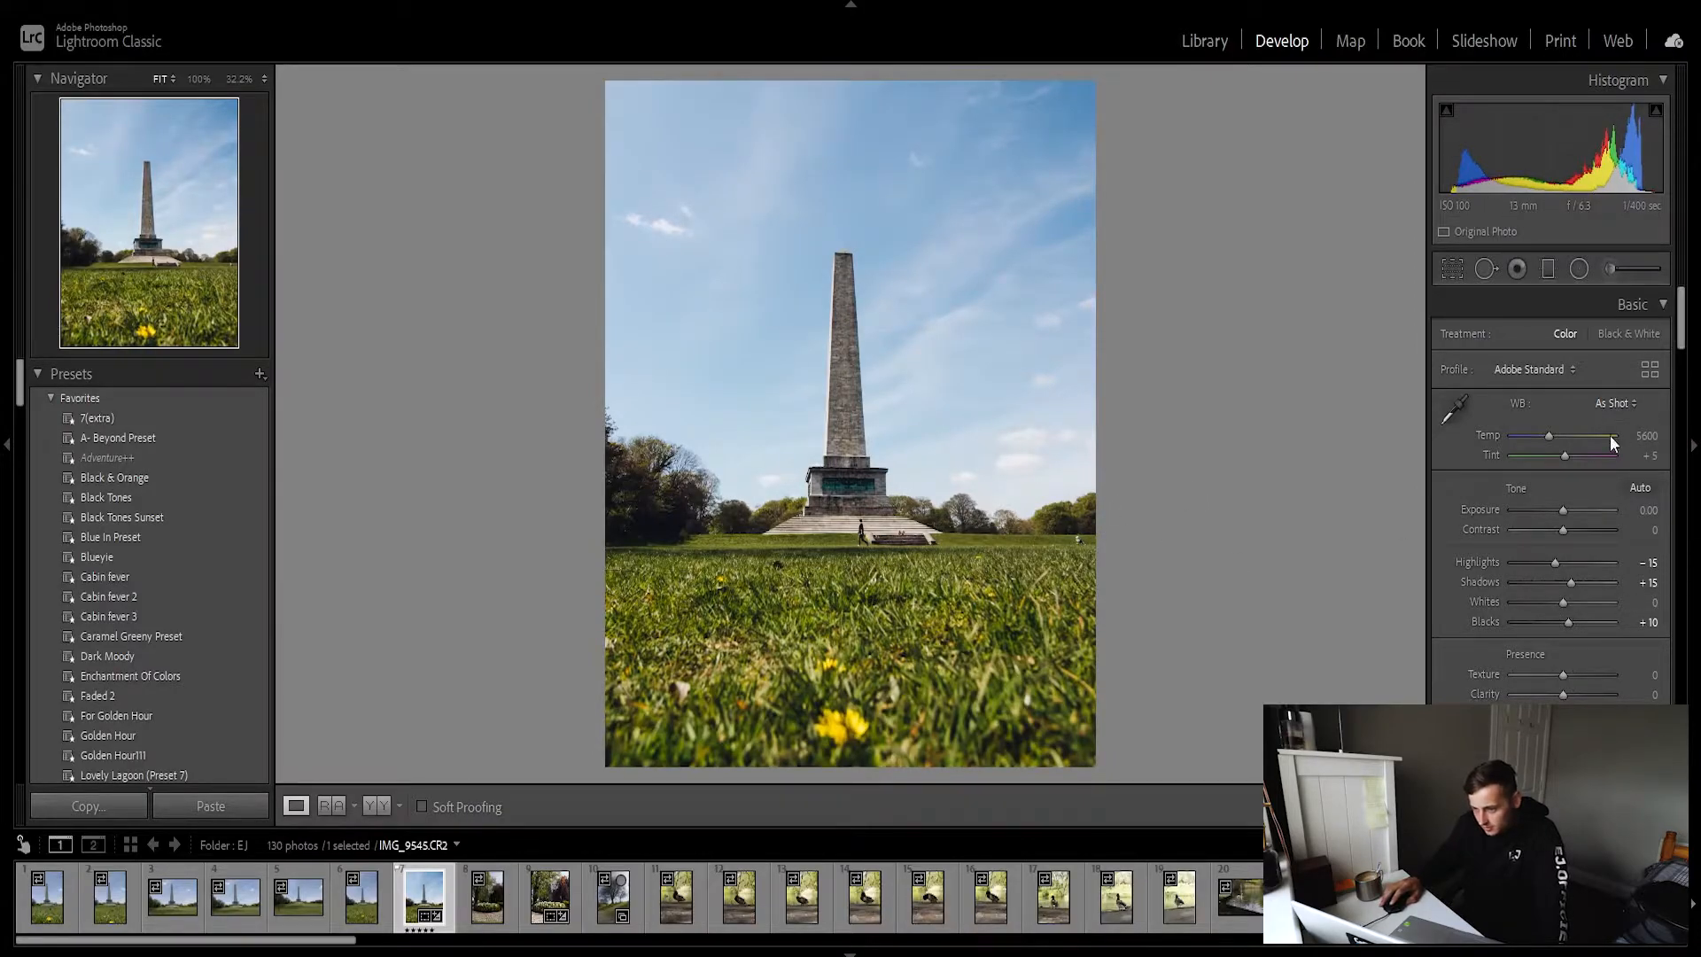
Adjust the point tone curve, moving the highlight point to 193/189 and the midtone point to 128/123.
scroll(1613, 443, down, 5)
drag(1585, 478, 1598, 463)
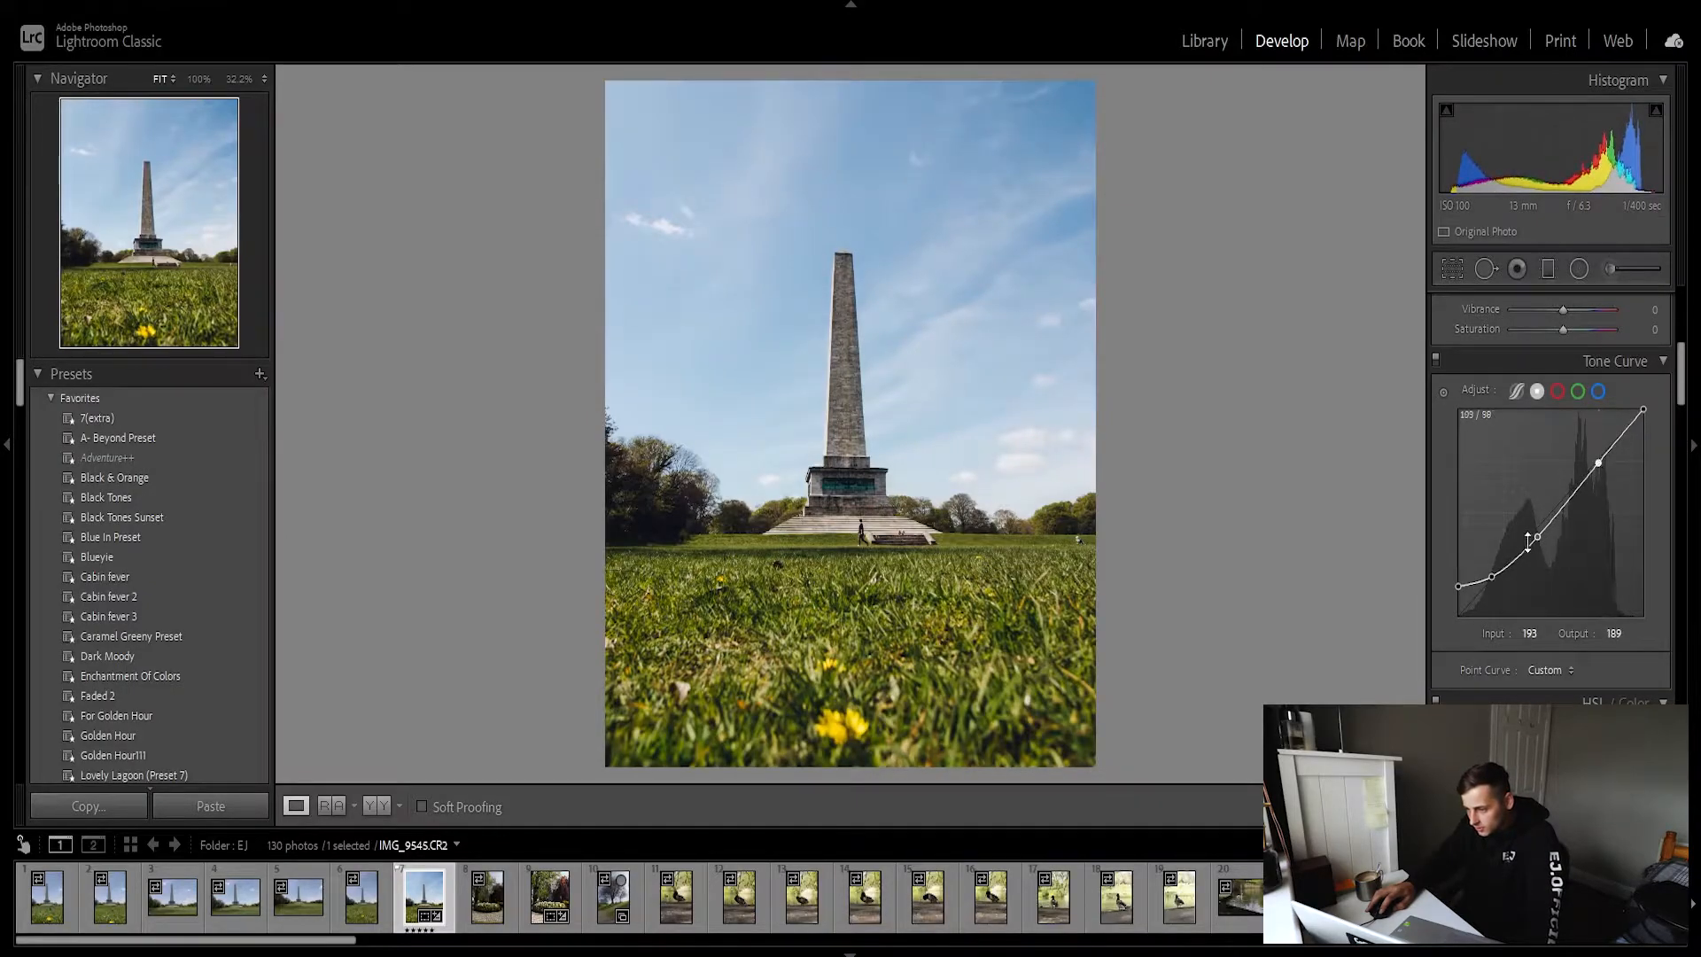
drag(1536, 537, 1551, 517)
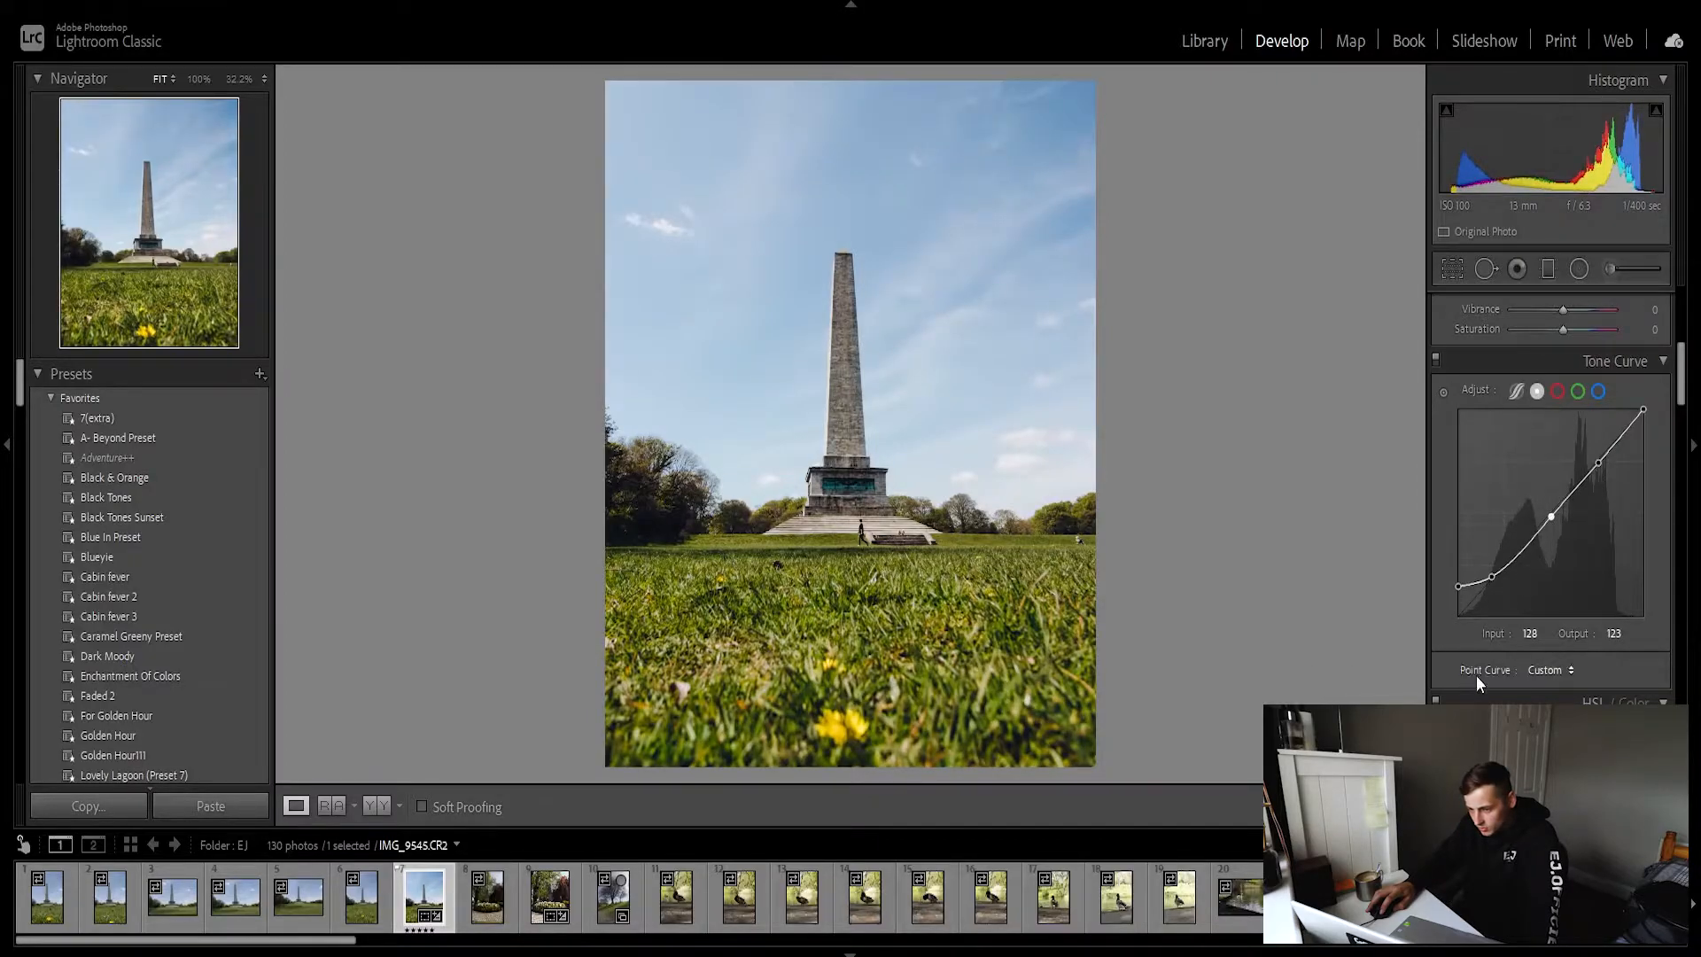
Set the luminance noise reduction to 15.
scroll(1505, 532, down, 10)
double_click(1513, 472)
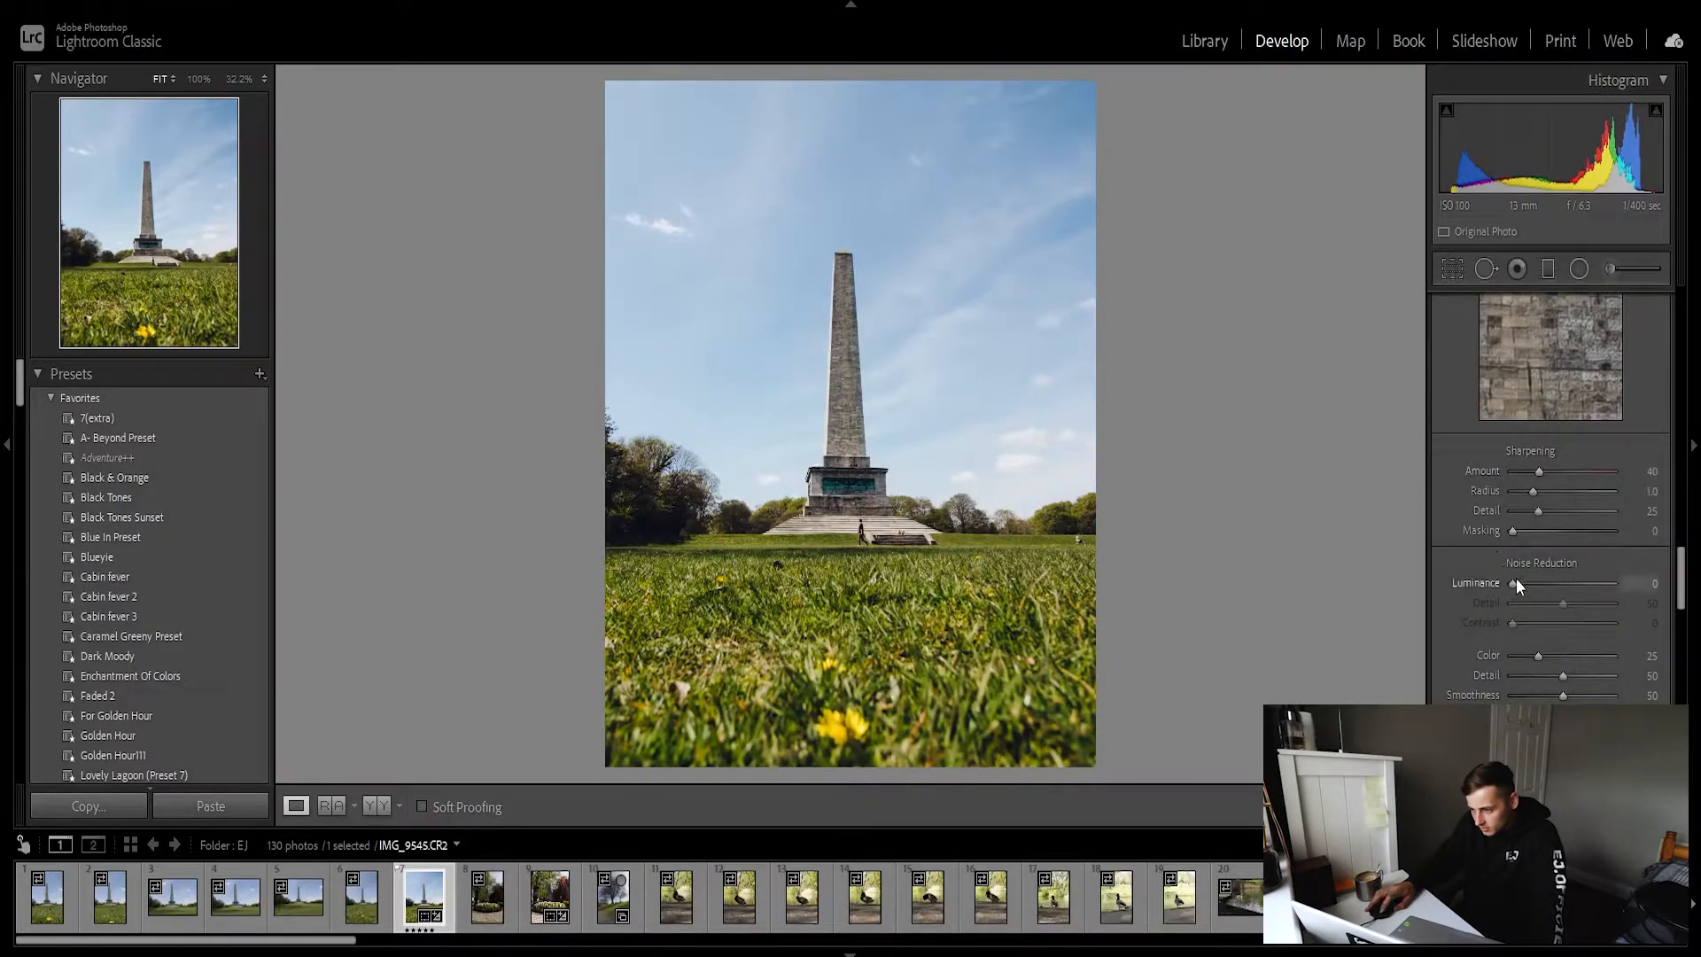
click(1517, 577)
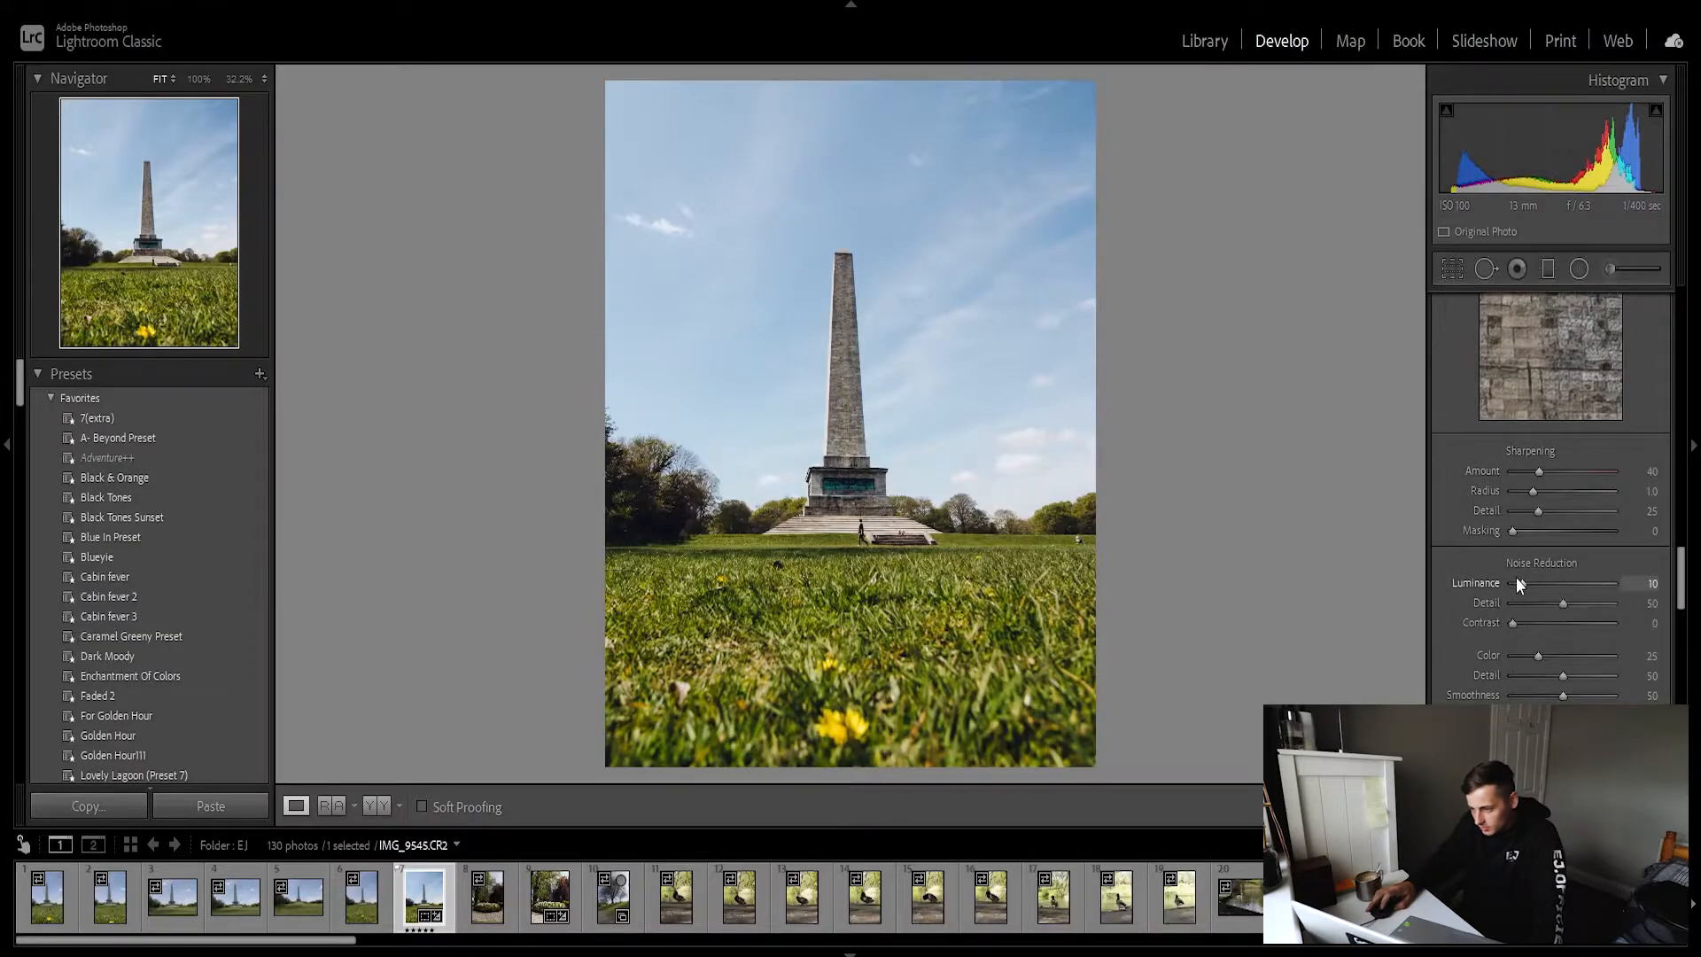
drag(1517, 577, 1527, 581)
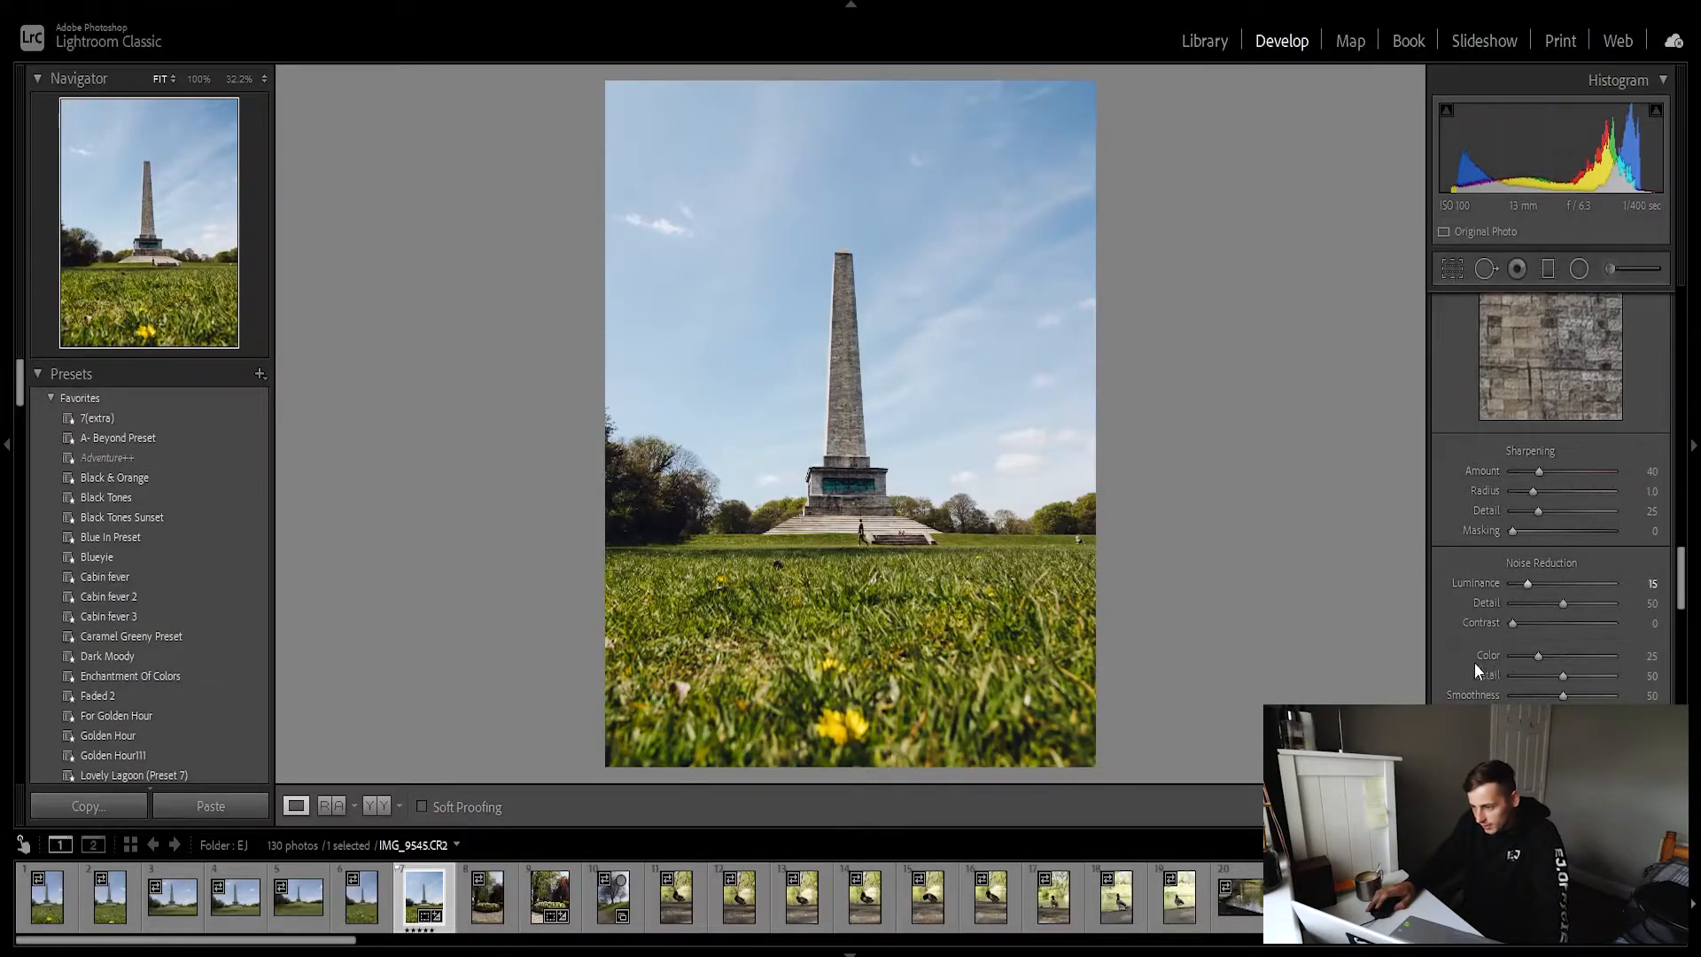
Enable profile corrections and chromatic aberration removal in the lens corrections.
scroll(1505, 635, down, 6)
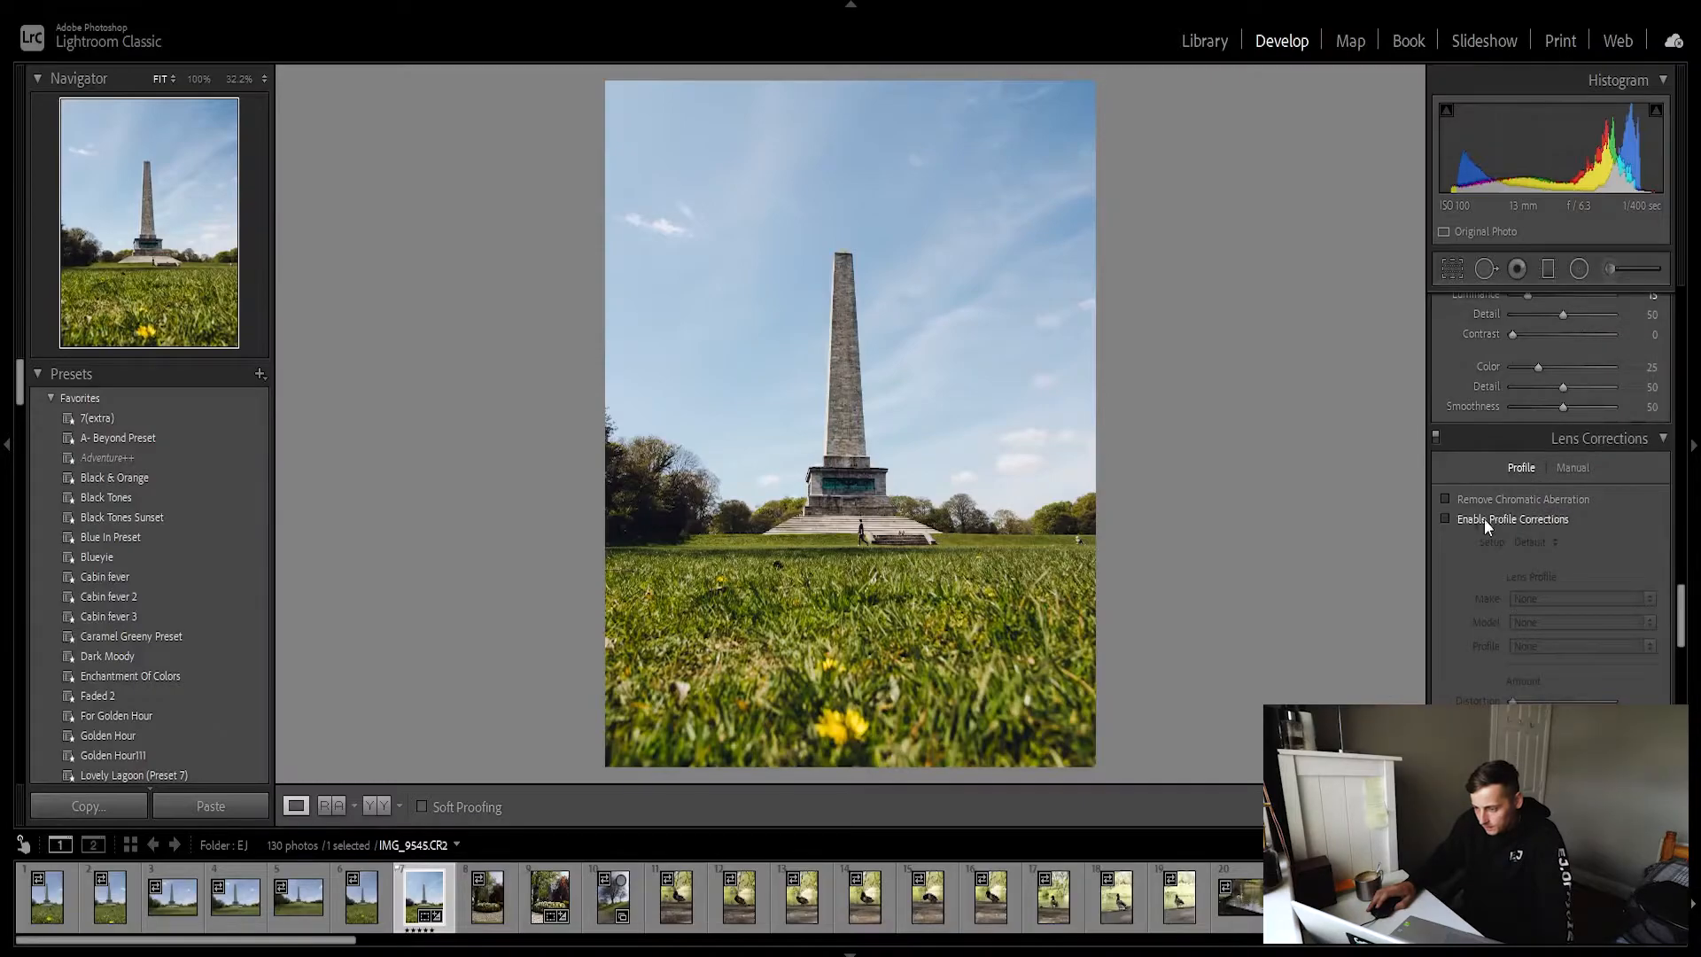
click(1458, 516)
click(1476, 499)
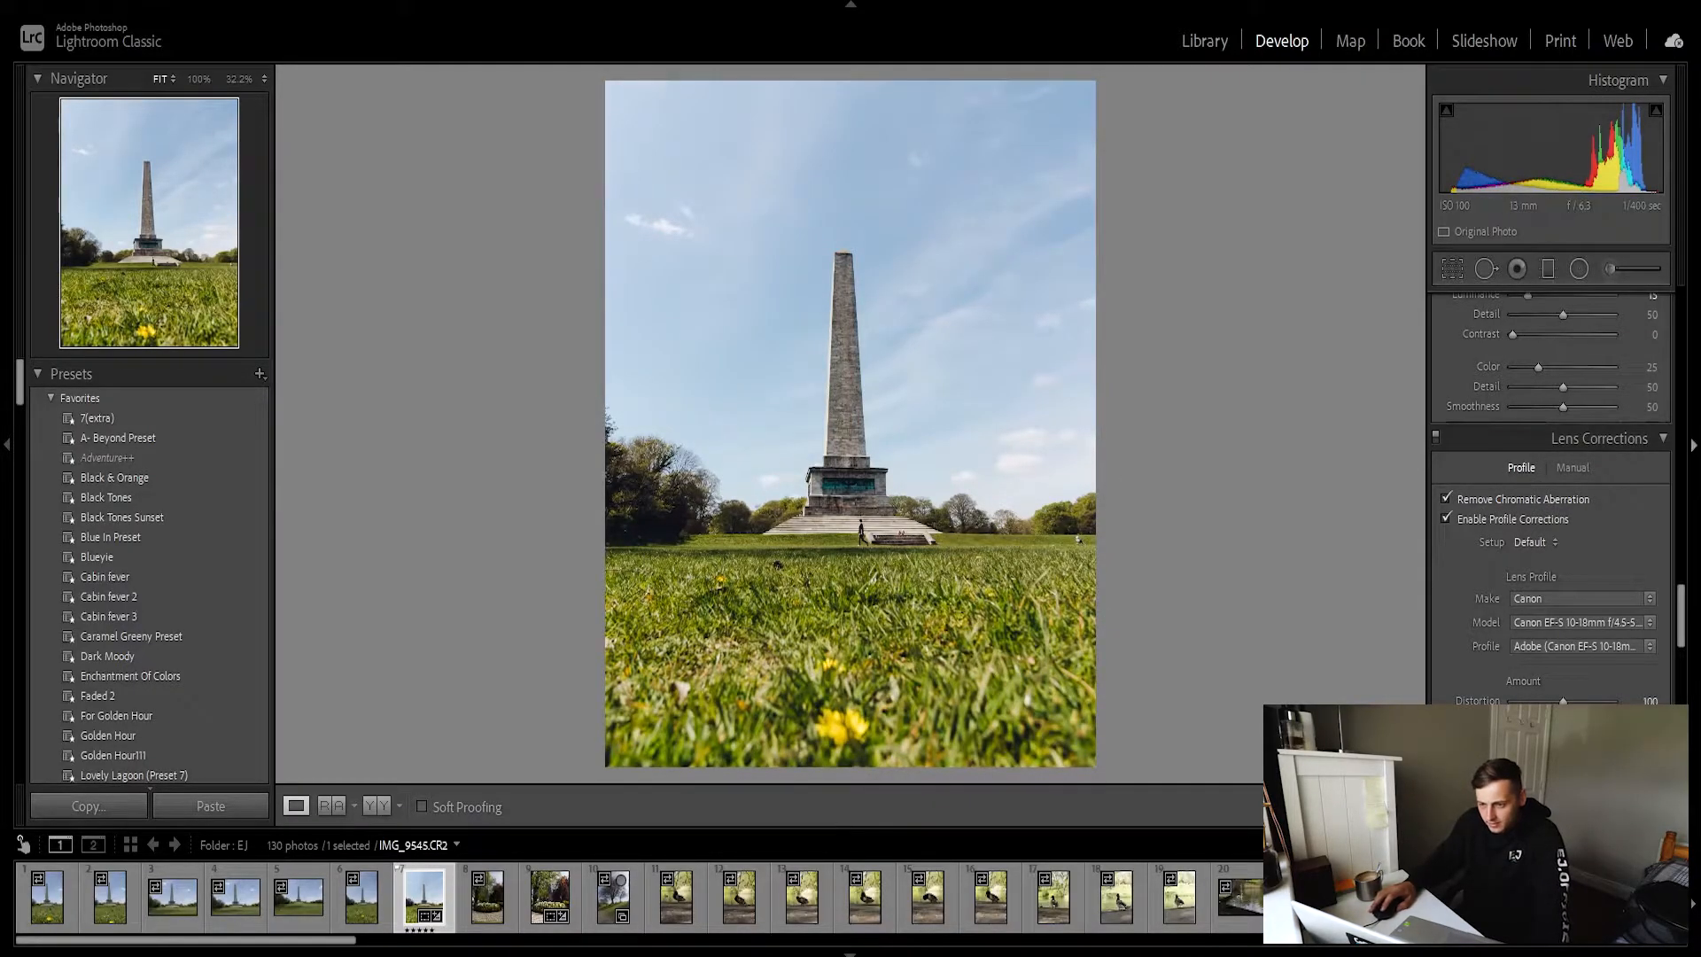
Set the basic adjustments to Exposure -0.10, Texture +10 and Dehaze +5.
scroll(1633, 589, down, 5)
scroll(1633, 589, up, 10)
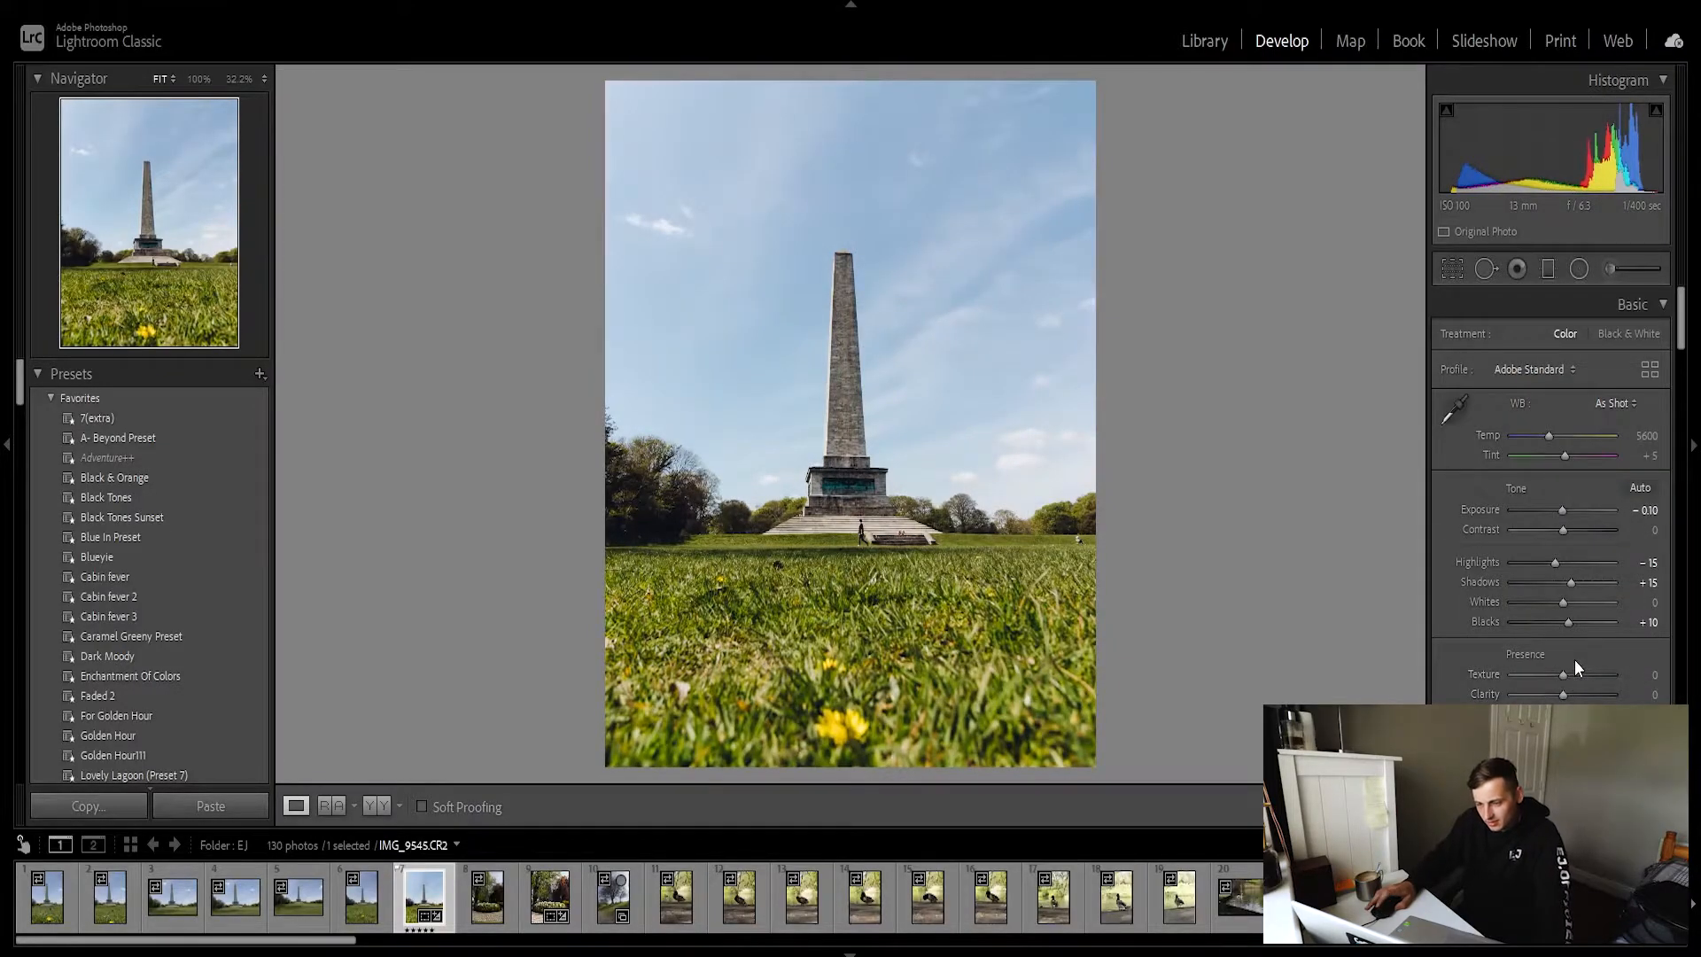
drag(1562, 674, 1566, 676)
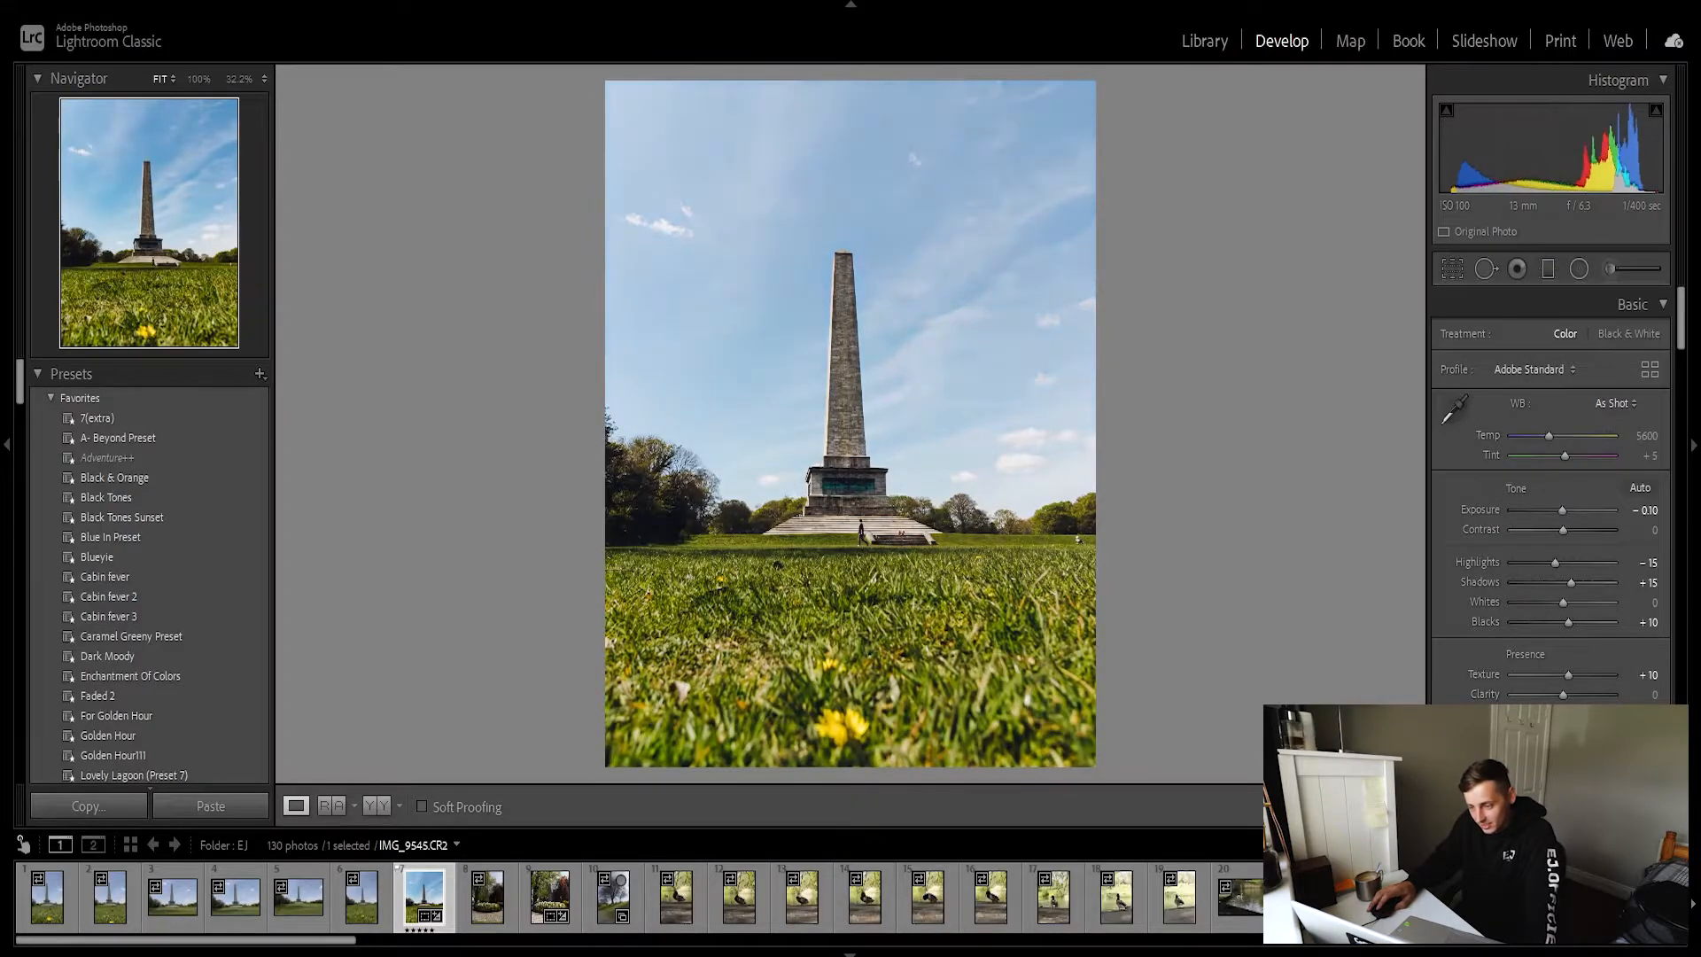
scroll(1587, 690, down, 8)
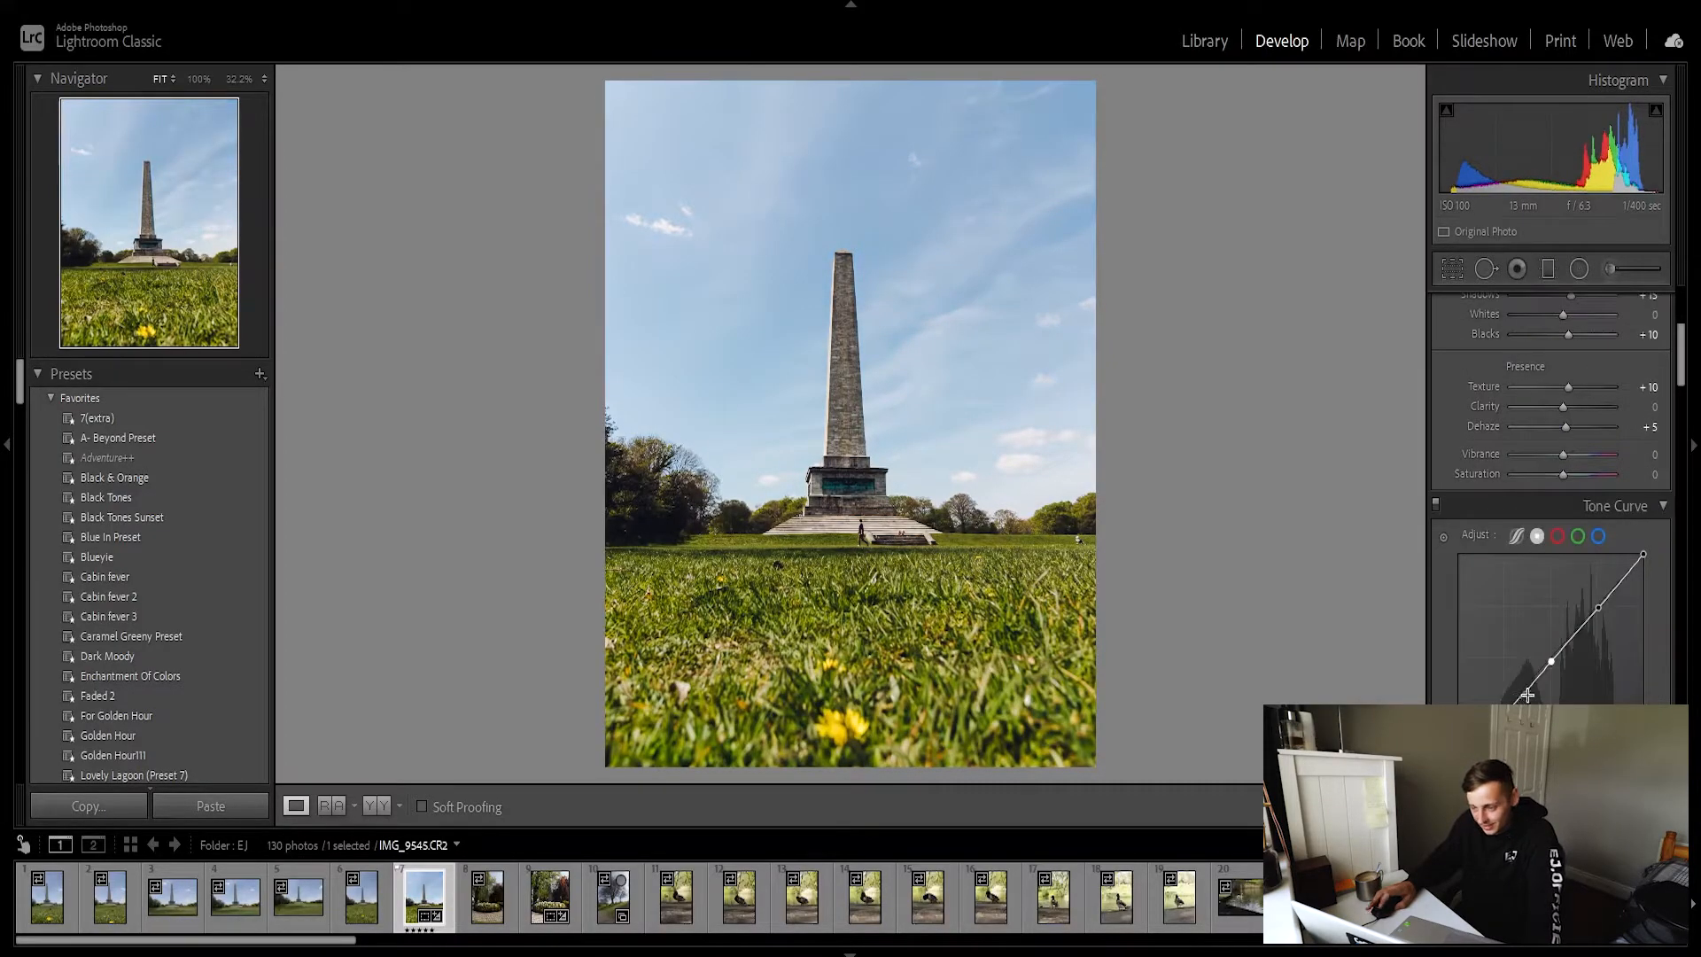
Draw a tall elliptical radial filter with the Burn (Darken) effect and reposition it to enclose the whole monument.
click(1579, 269)
drag(844, 470, 960, 661)
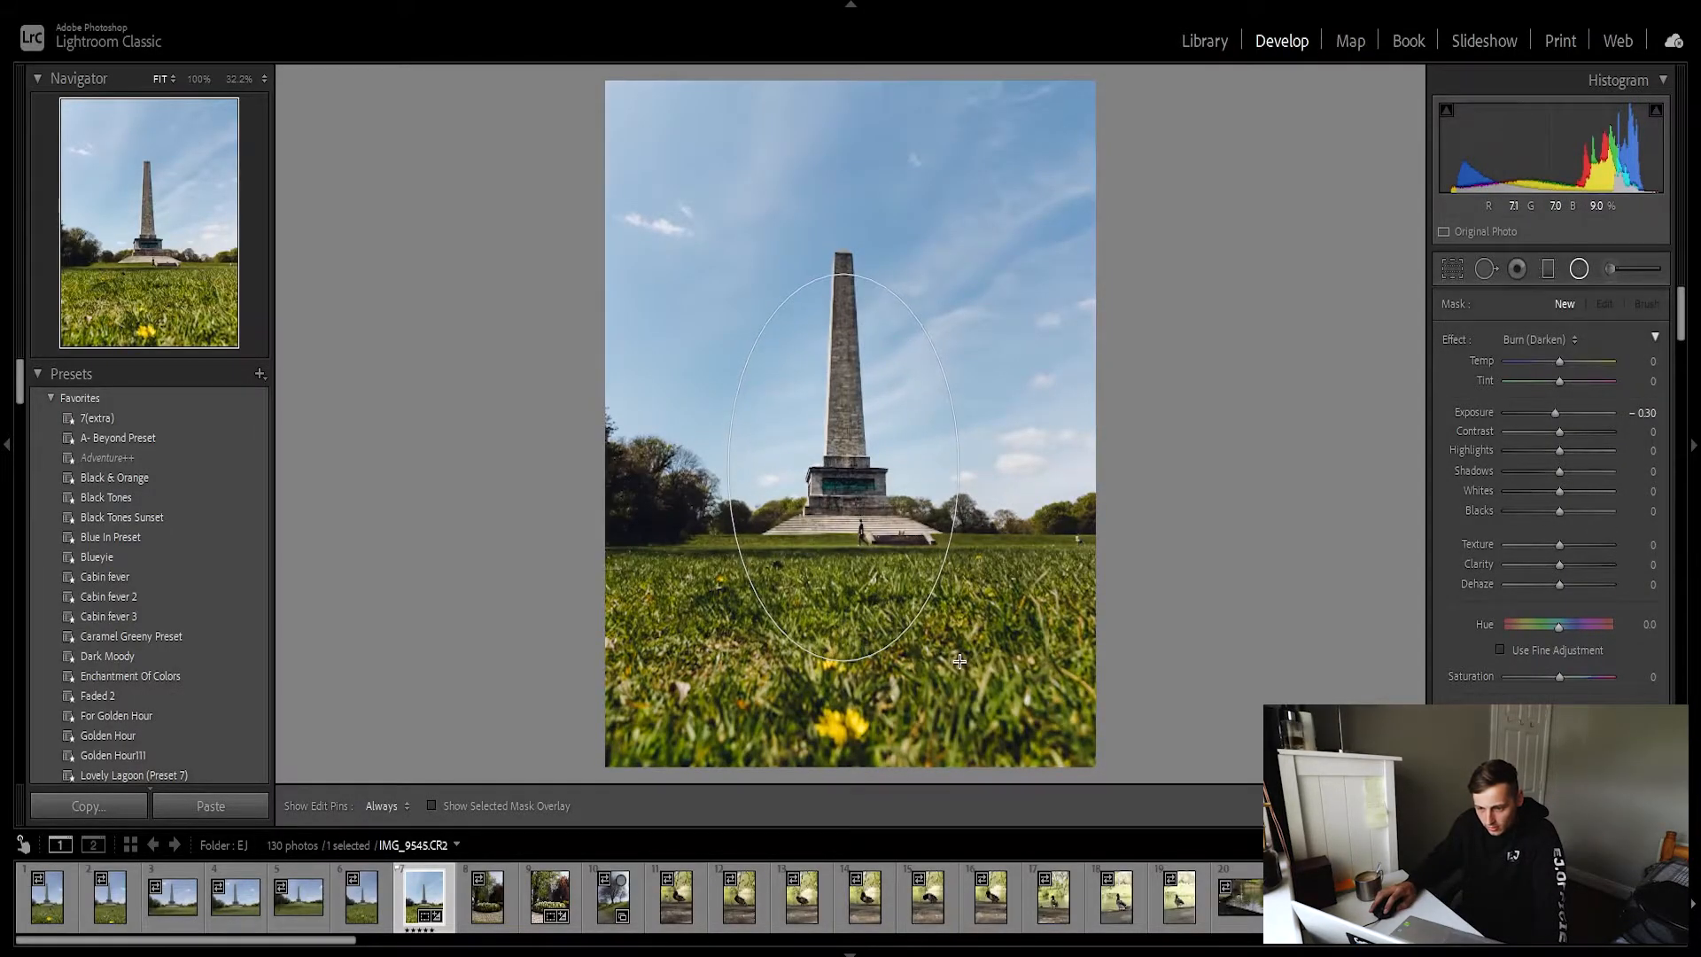
drag(904, 558, 906, 515)
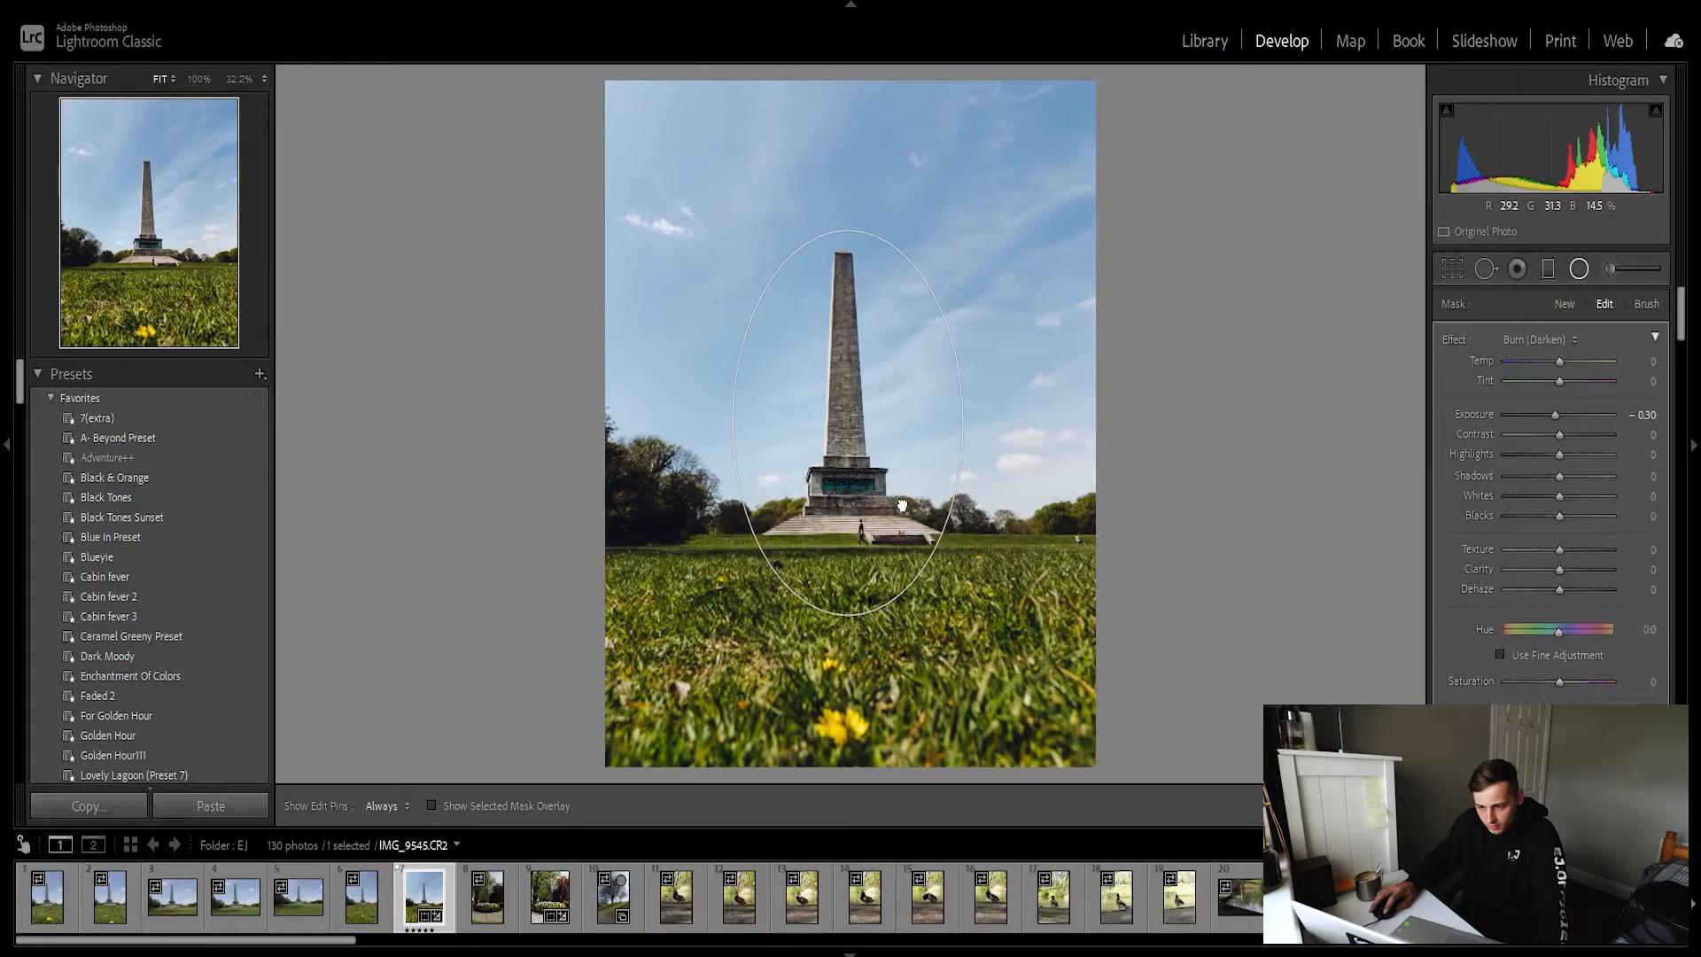
Invert the radial filter so it affects the inside of the ellipse and set its Exposure to 0.30.
scroll(1539, 603, down, 5)
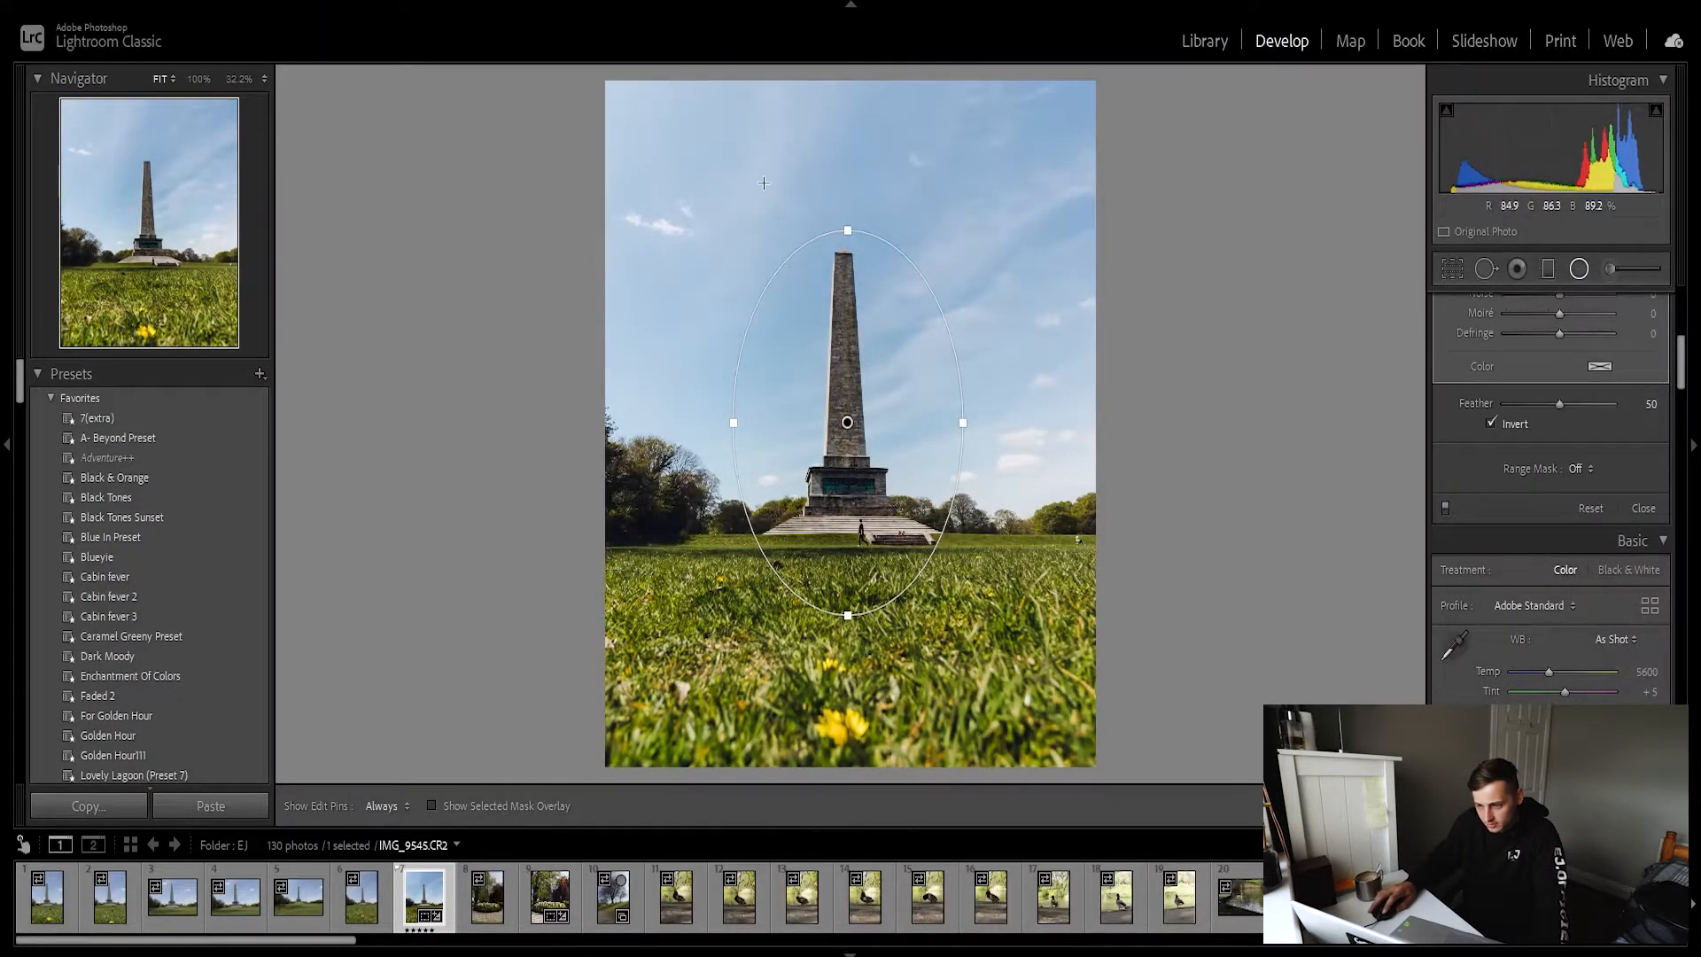
scroll(1532, 537, up, 5)
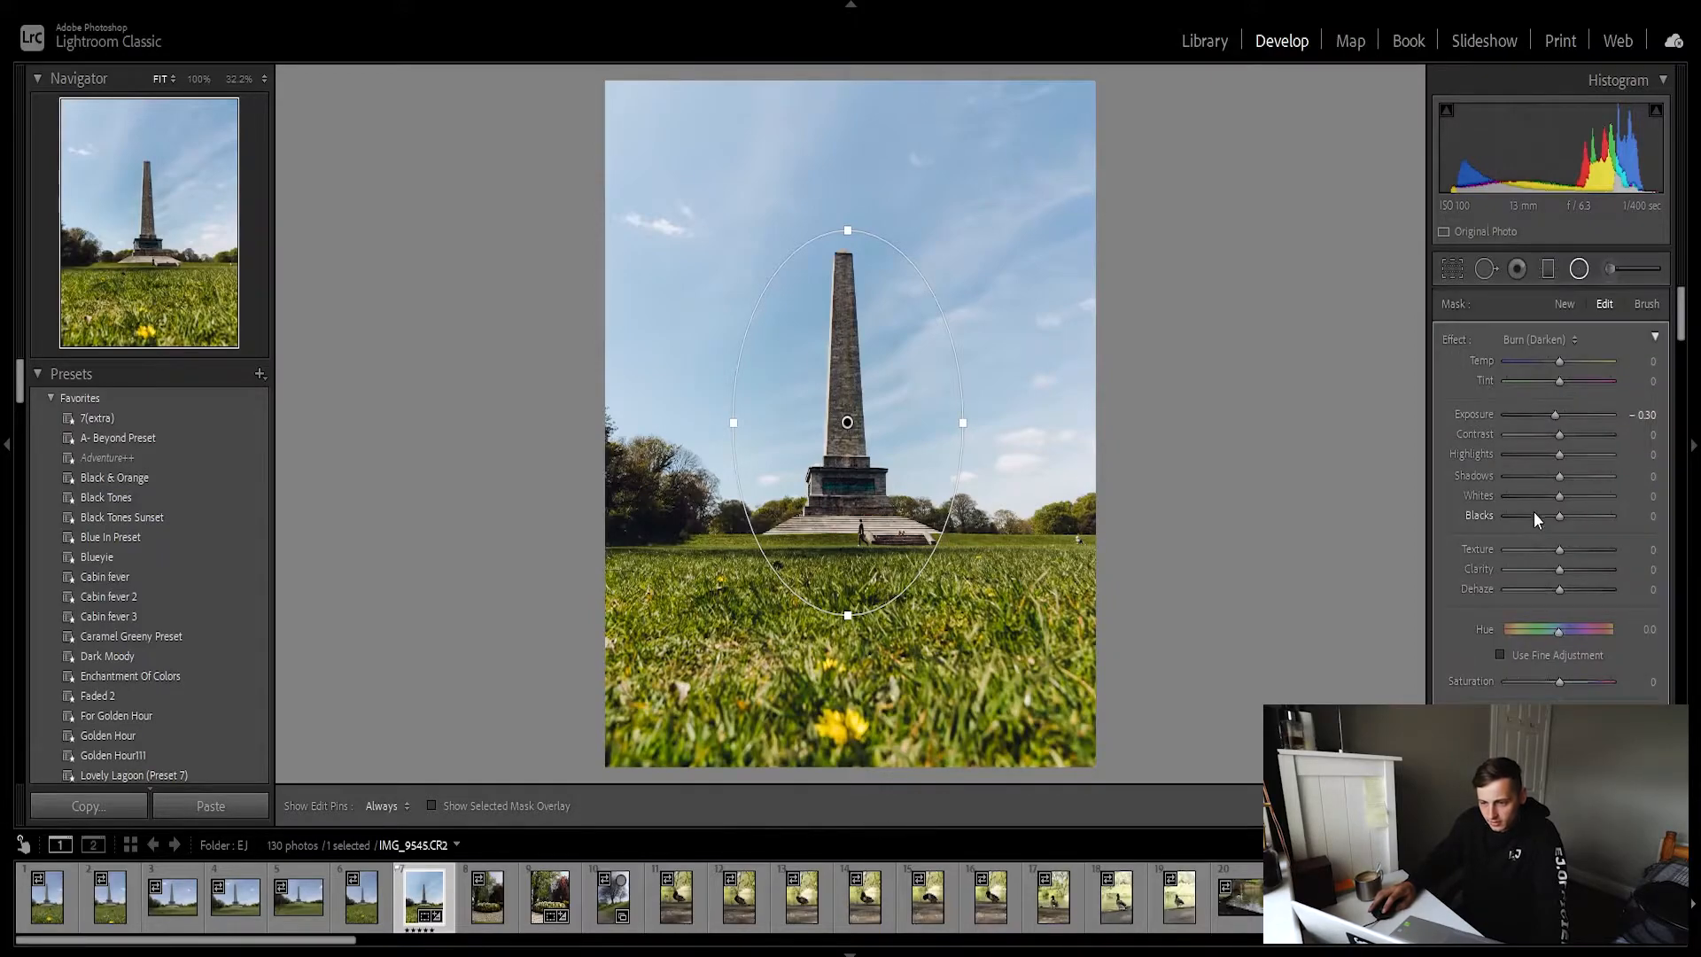
drag(1556, 416, 1556, 420)
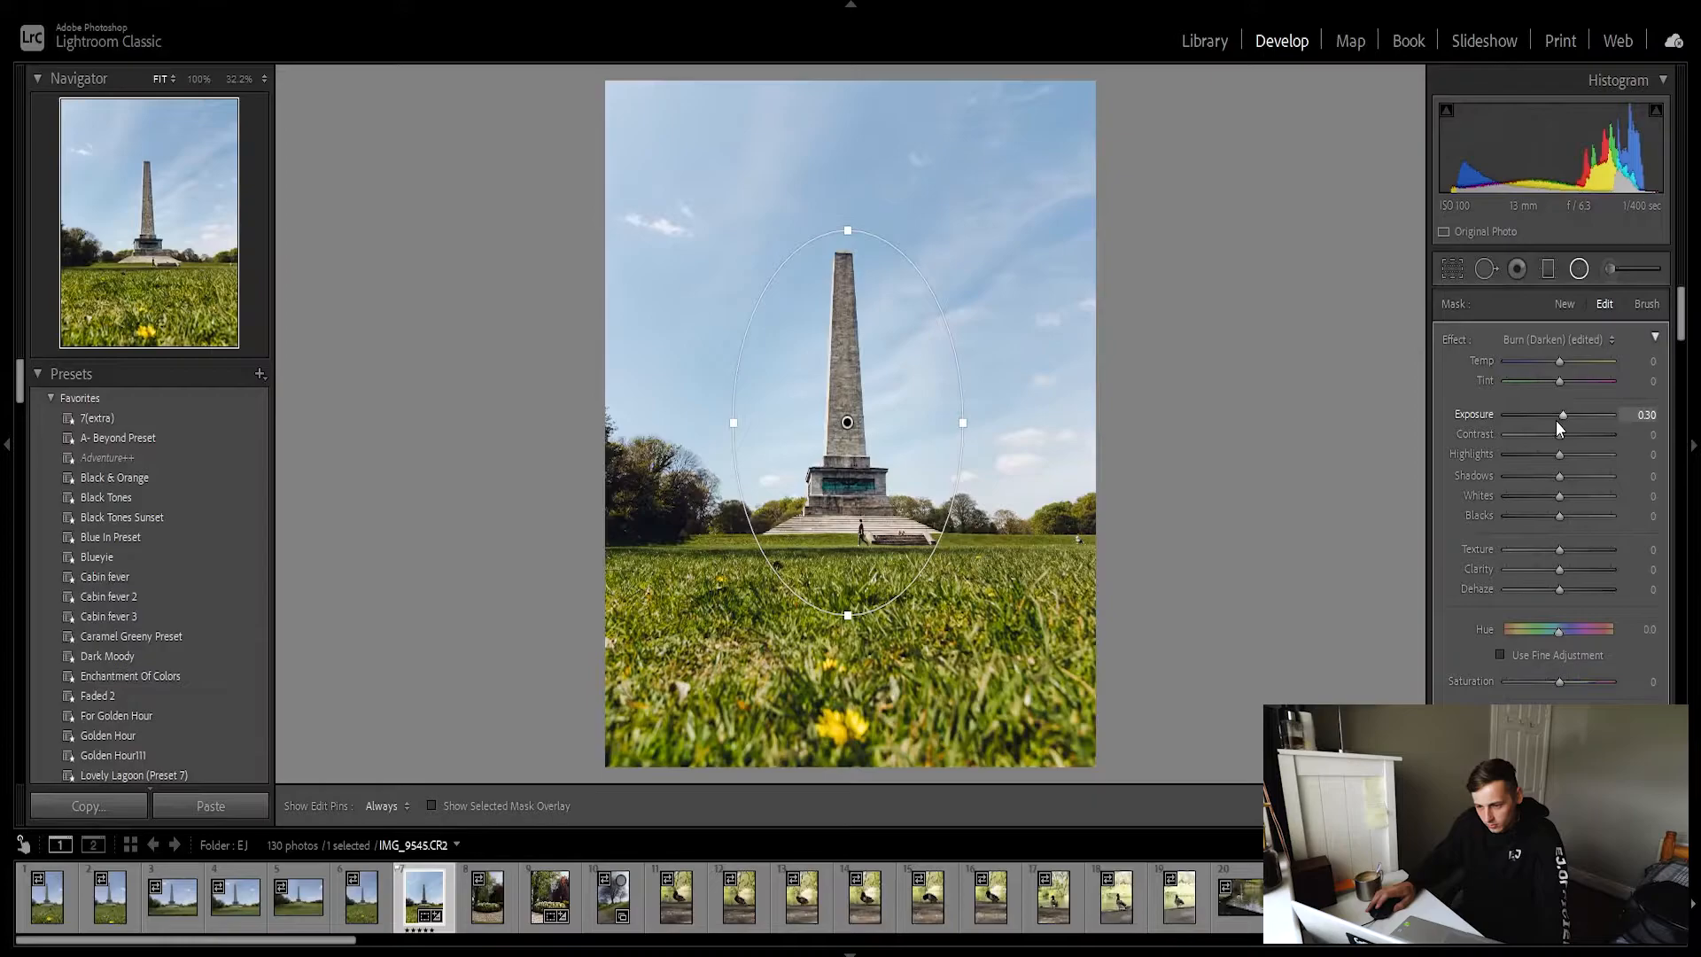
Lower the whole photo's Exposure to -0.30 in the basic adjustments.
scroll(1542, 550, down, 5)
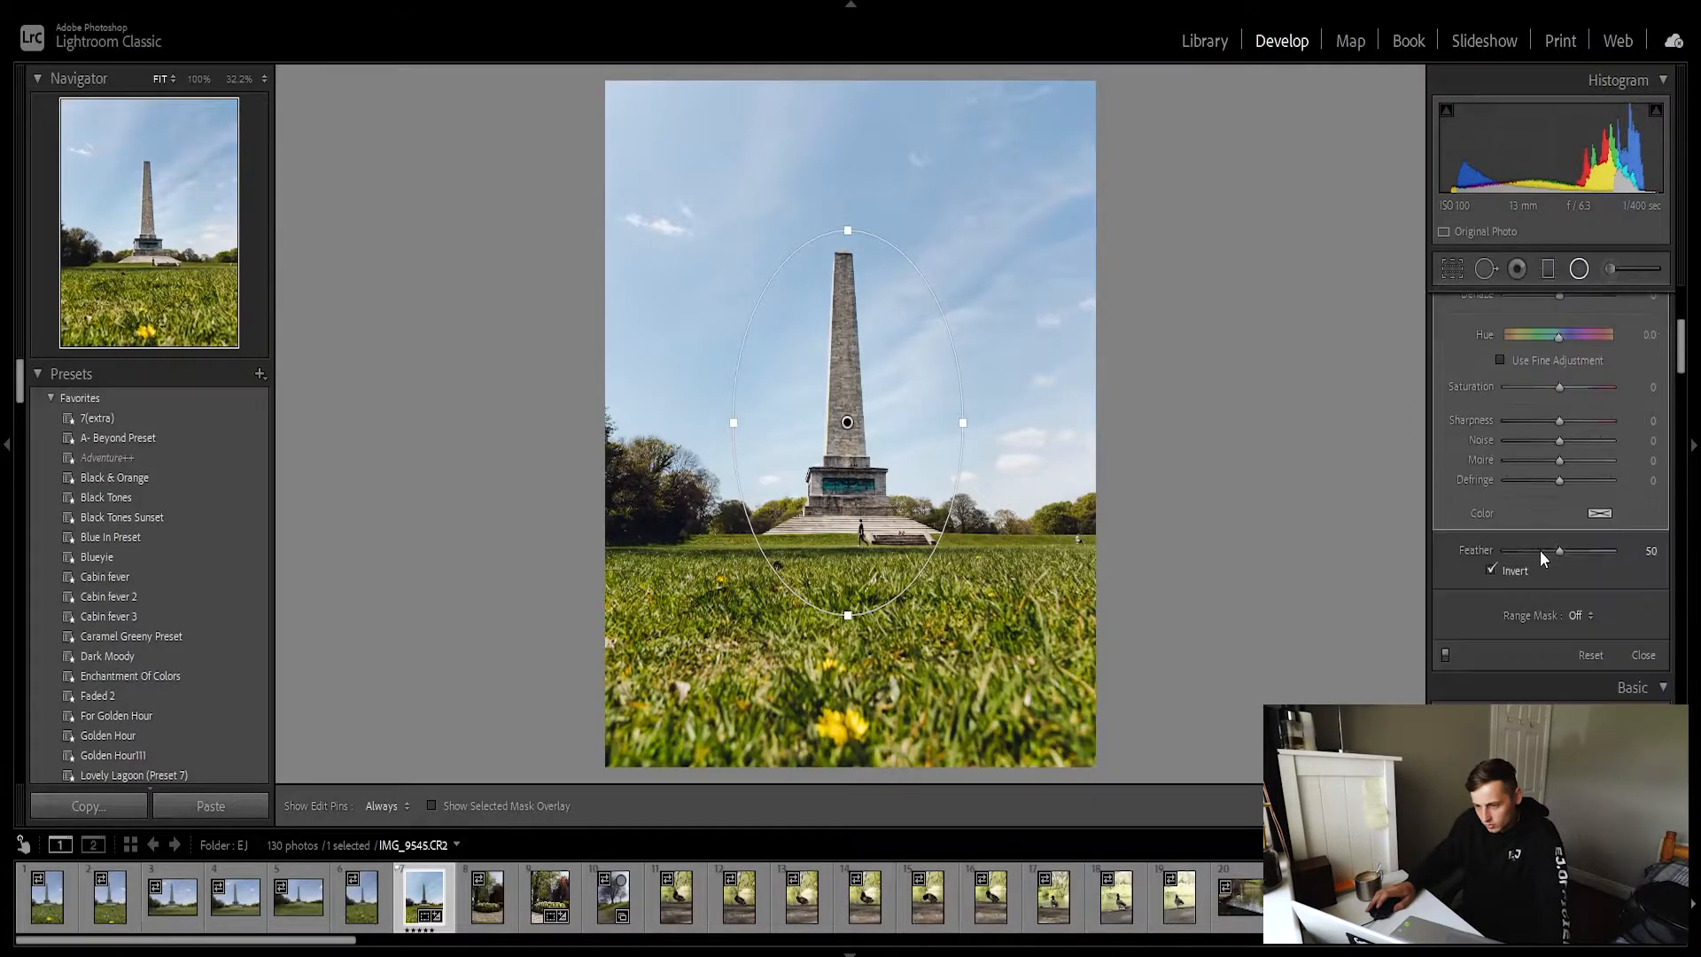
scroll(1540, 551, down, 3)
drag(1562, 453, 1561, 452)
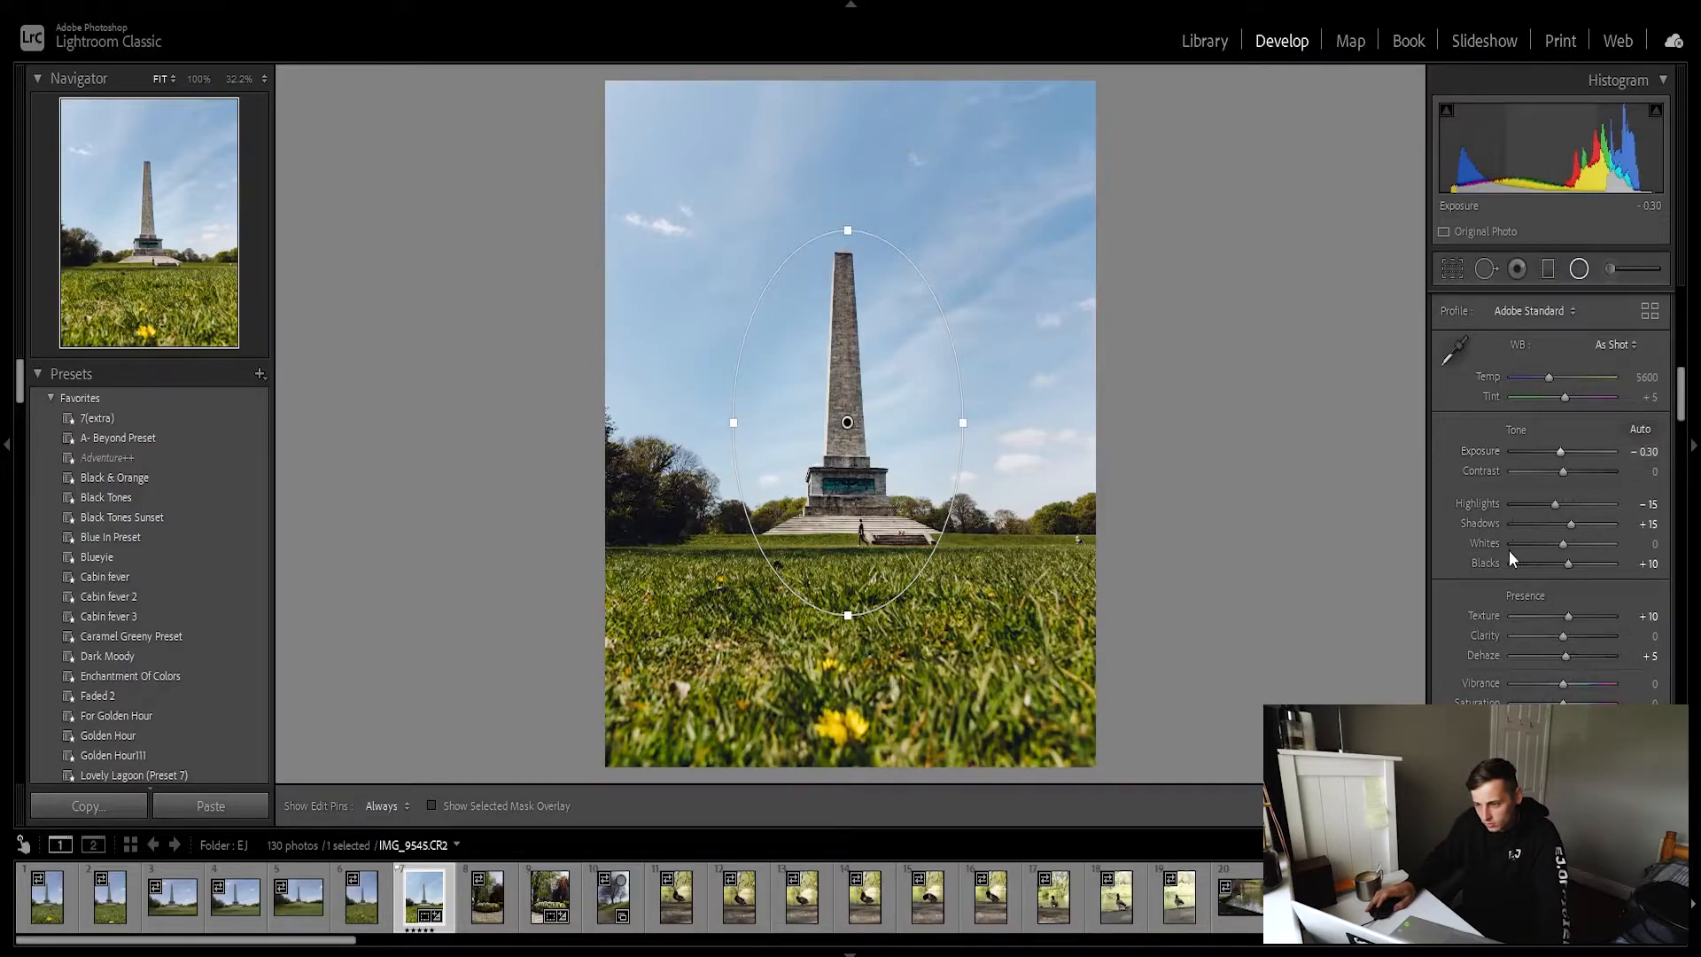
Raise the radial filter's Exposure to 0.50 and finish editing the mask.
scroll(1515, 540, up, 8)
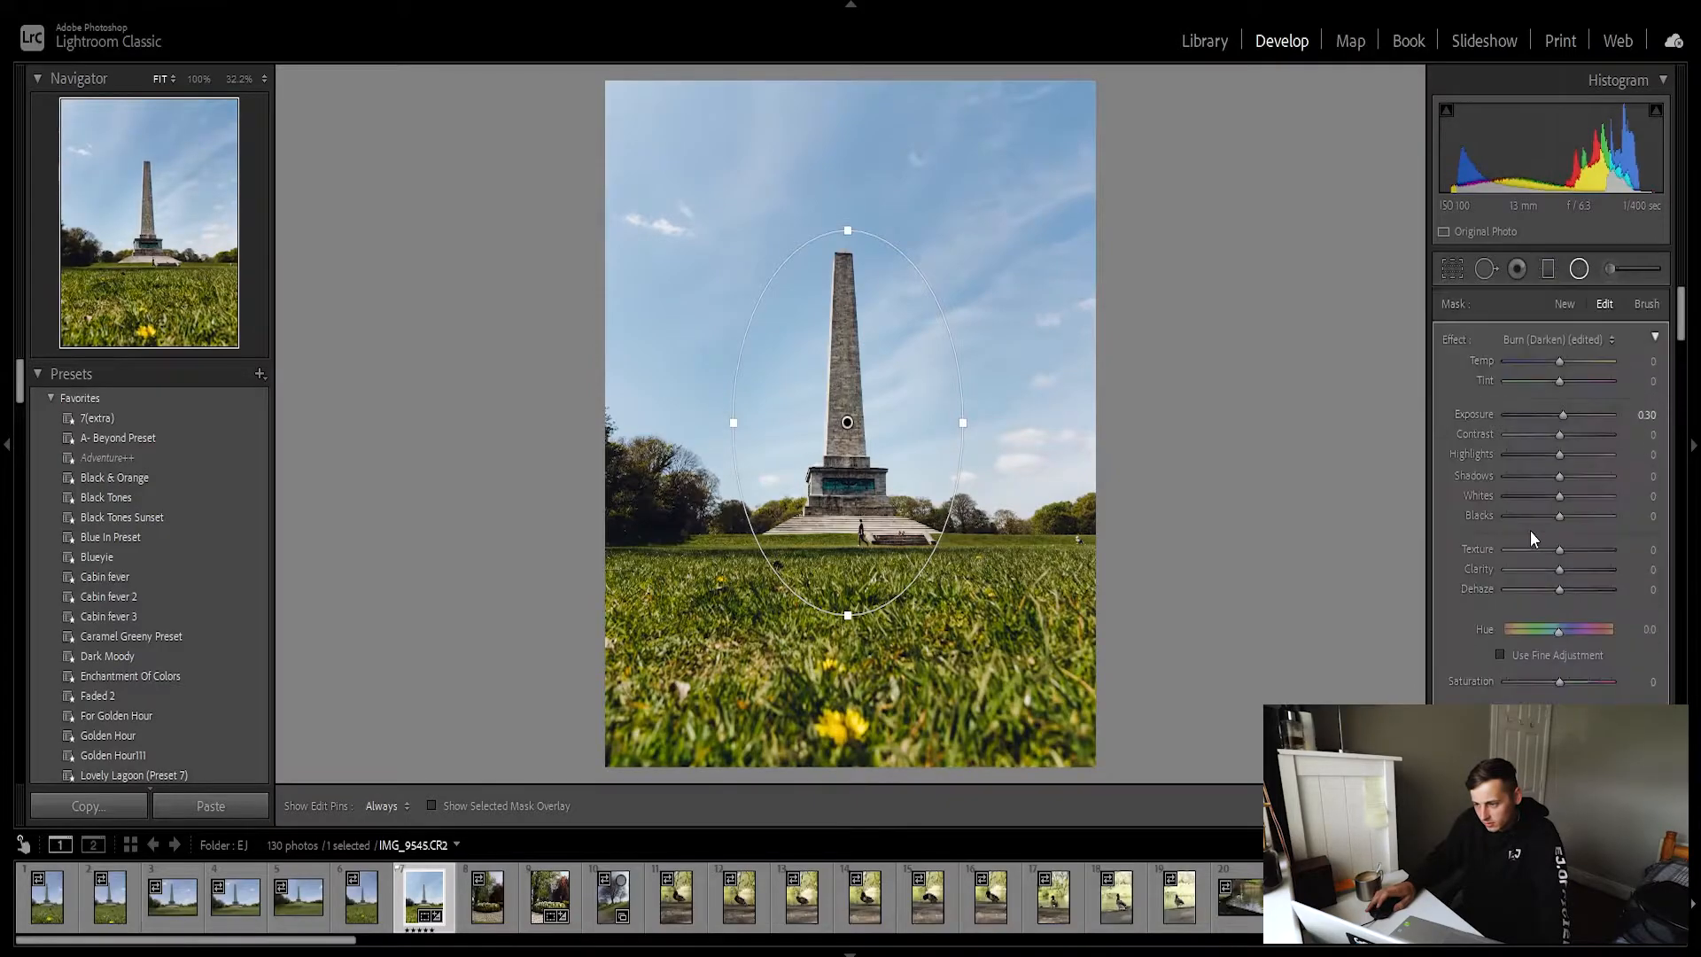
double_click(1570, 476)
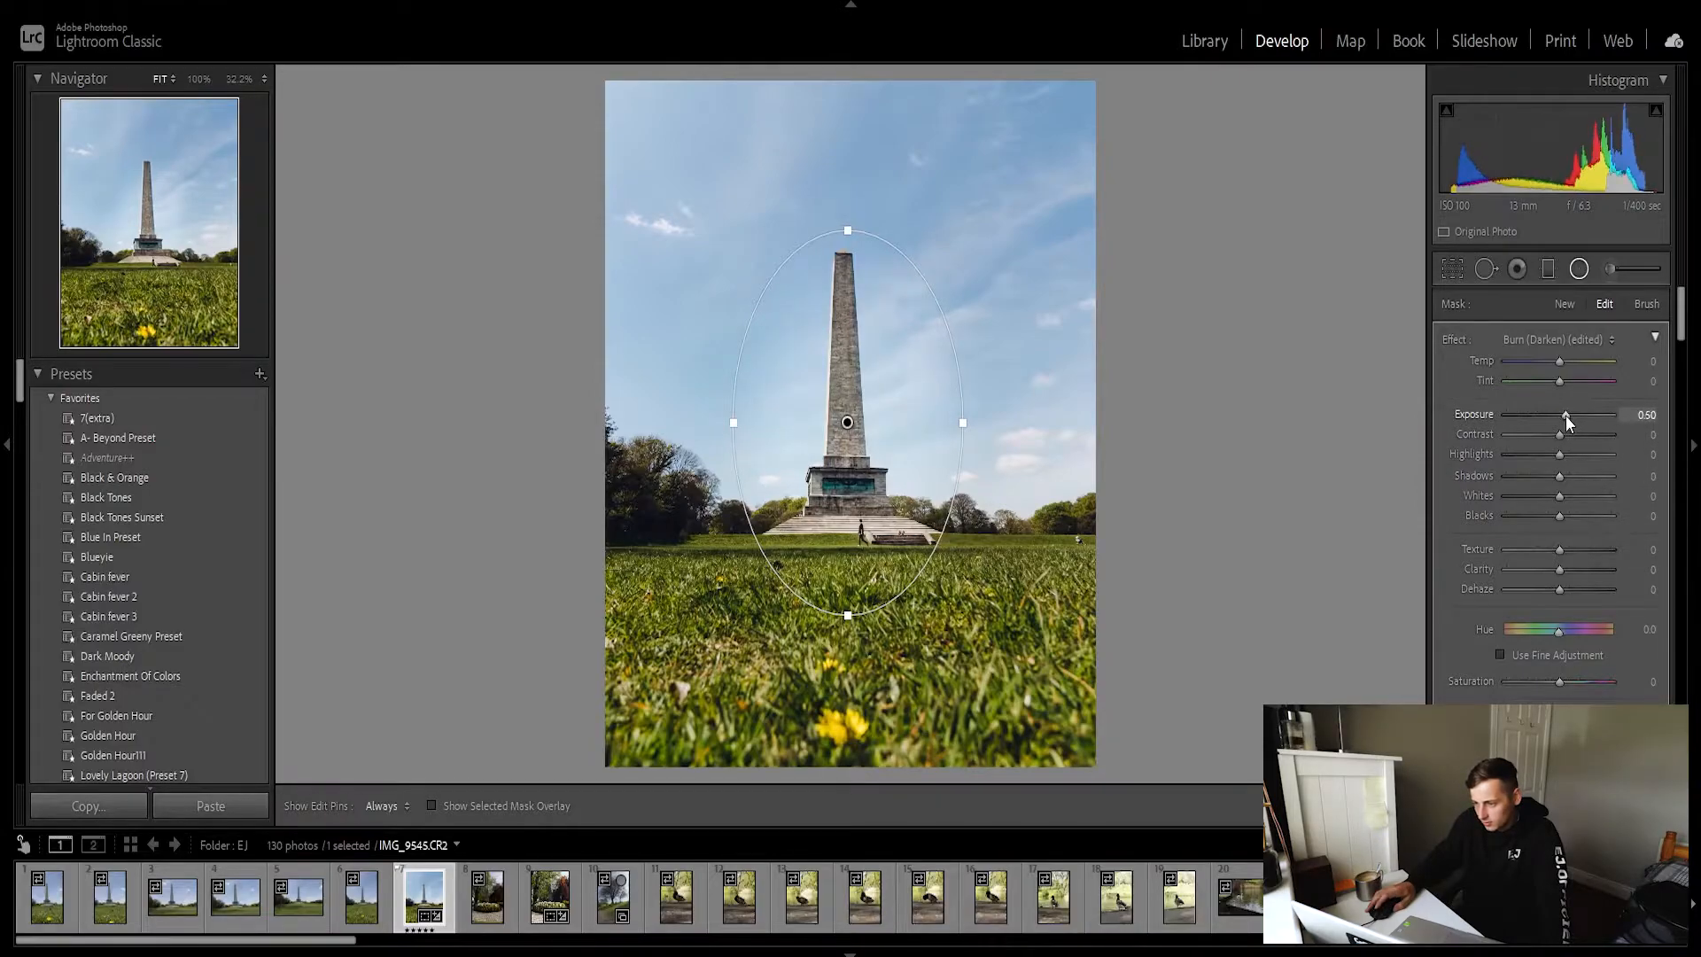
key(shift+m)
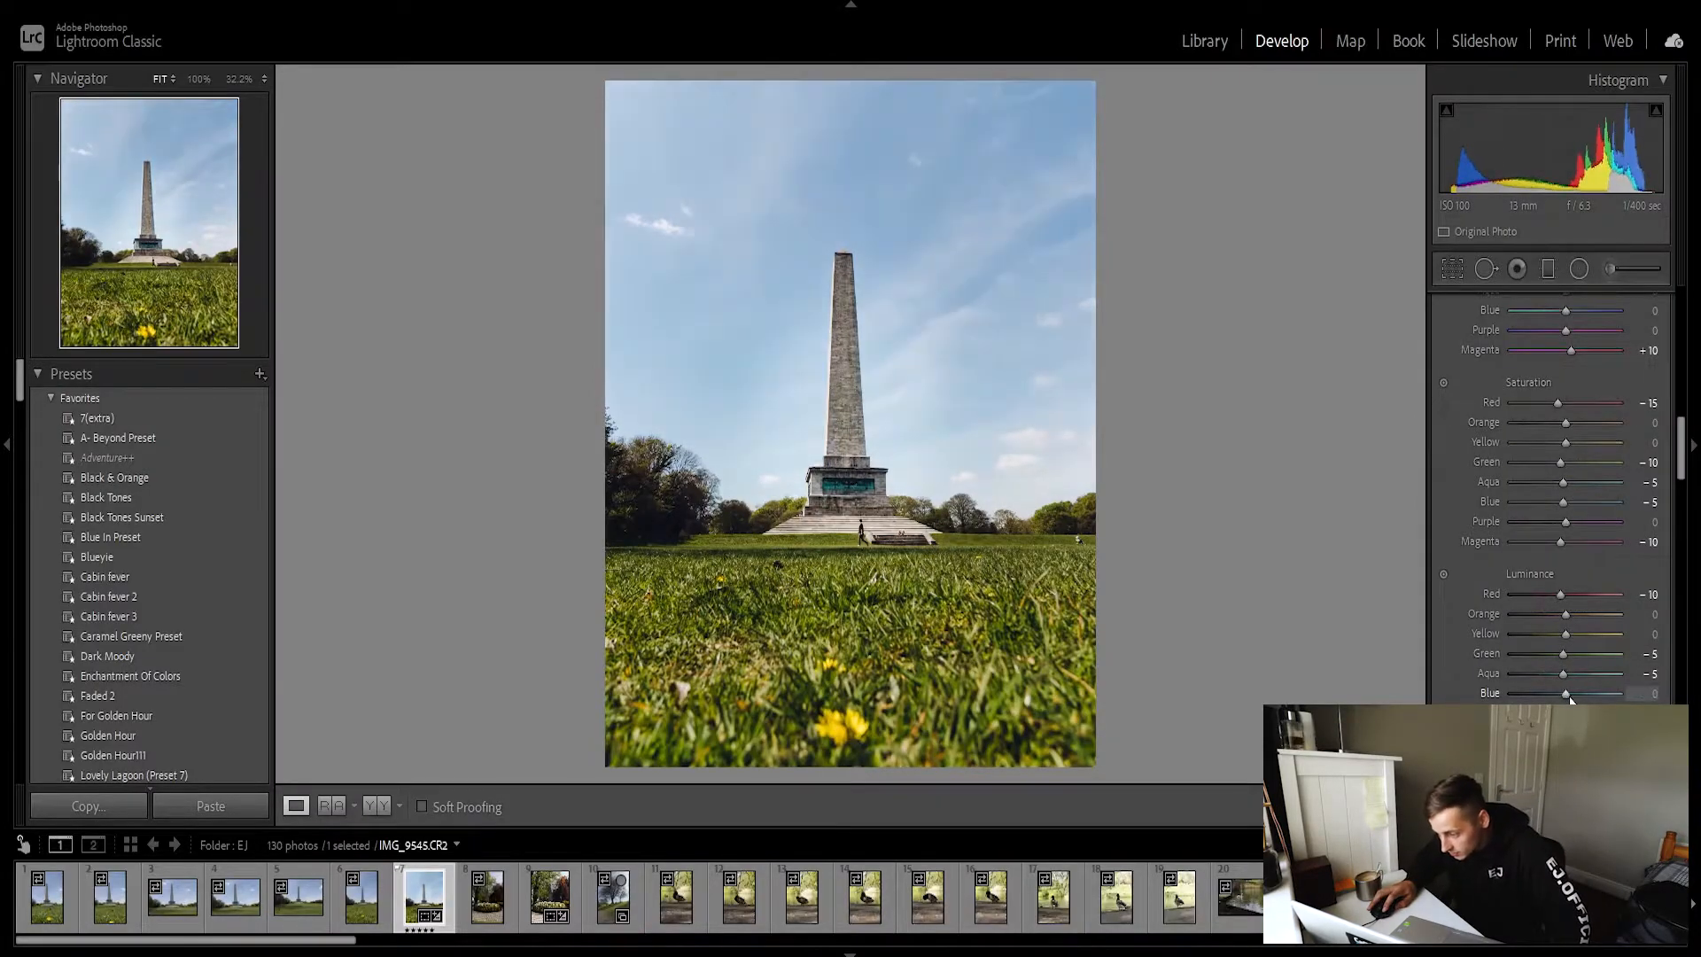
Set the HSL luminance to Blue -20 and Orange +15, and reset Yellow luminance to 0 after trying it darker.
scroll(1572, 696, down, 4)
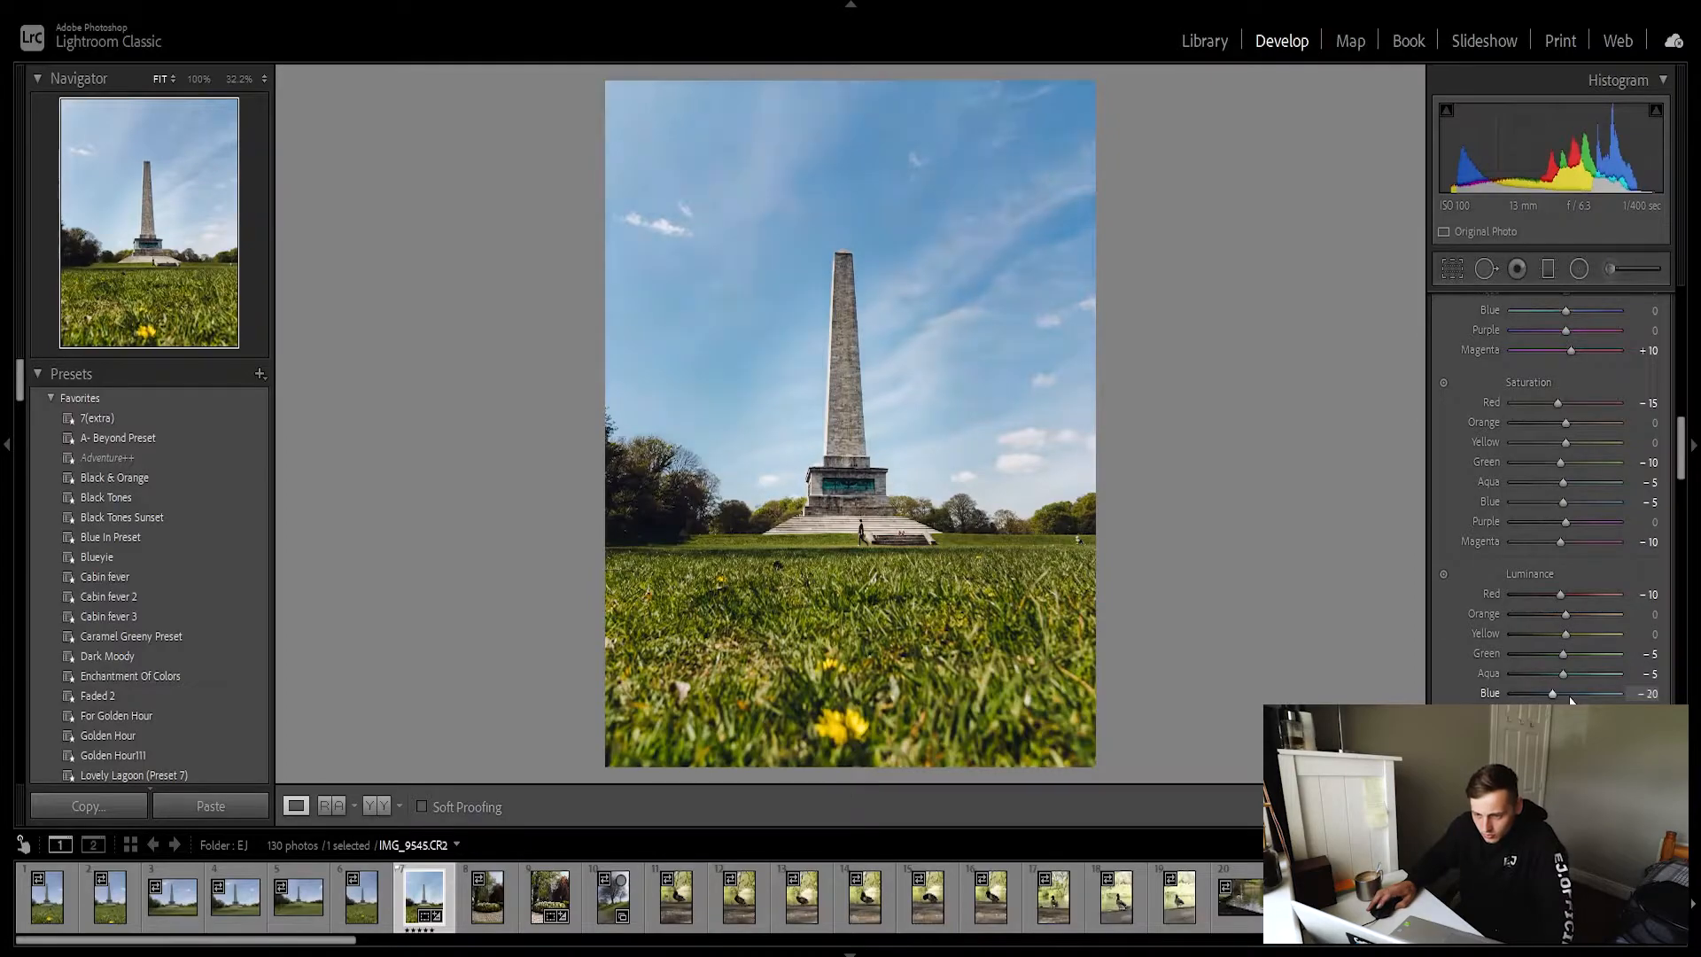
drag(1567, 611, 1524, 631)
double_click(1526, 631)
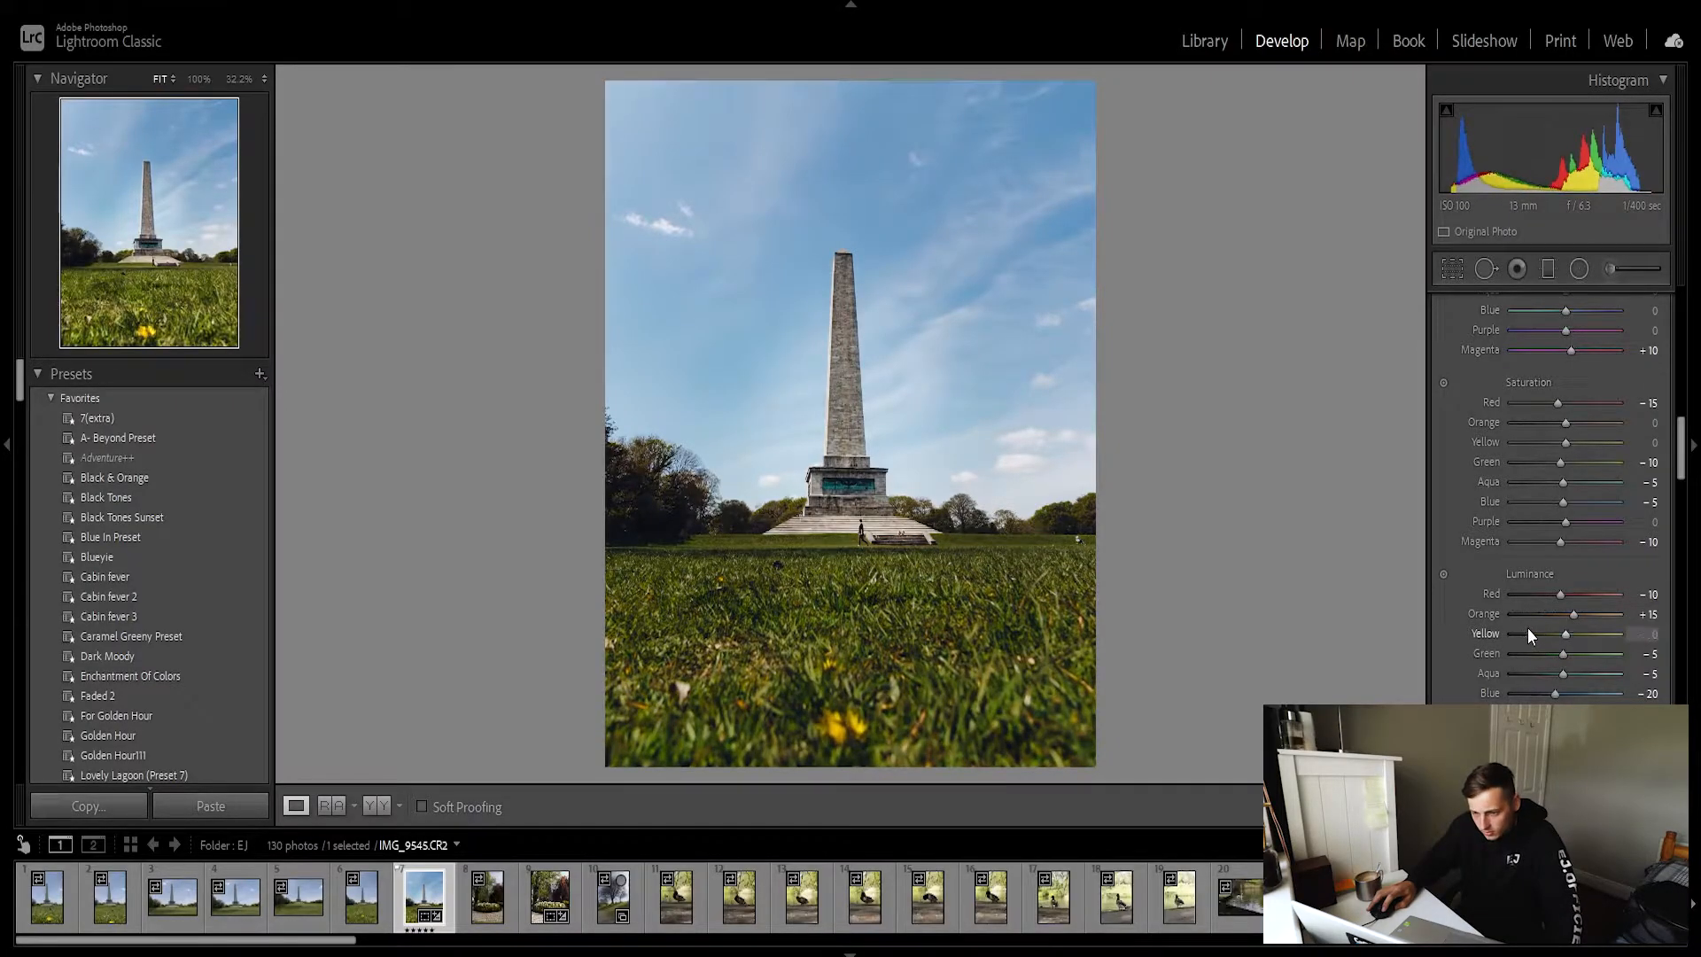
Shift the Green hue to +30.
scroll(1553, 572, up, 3)
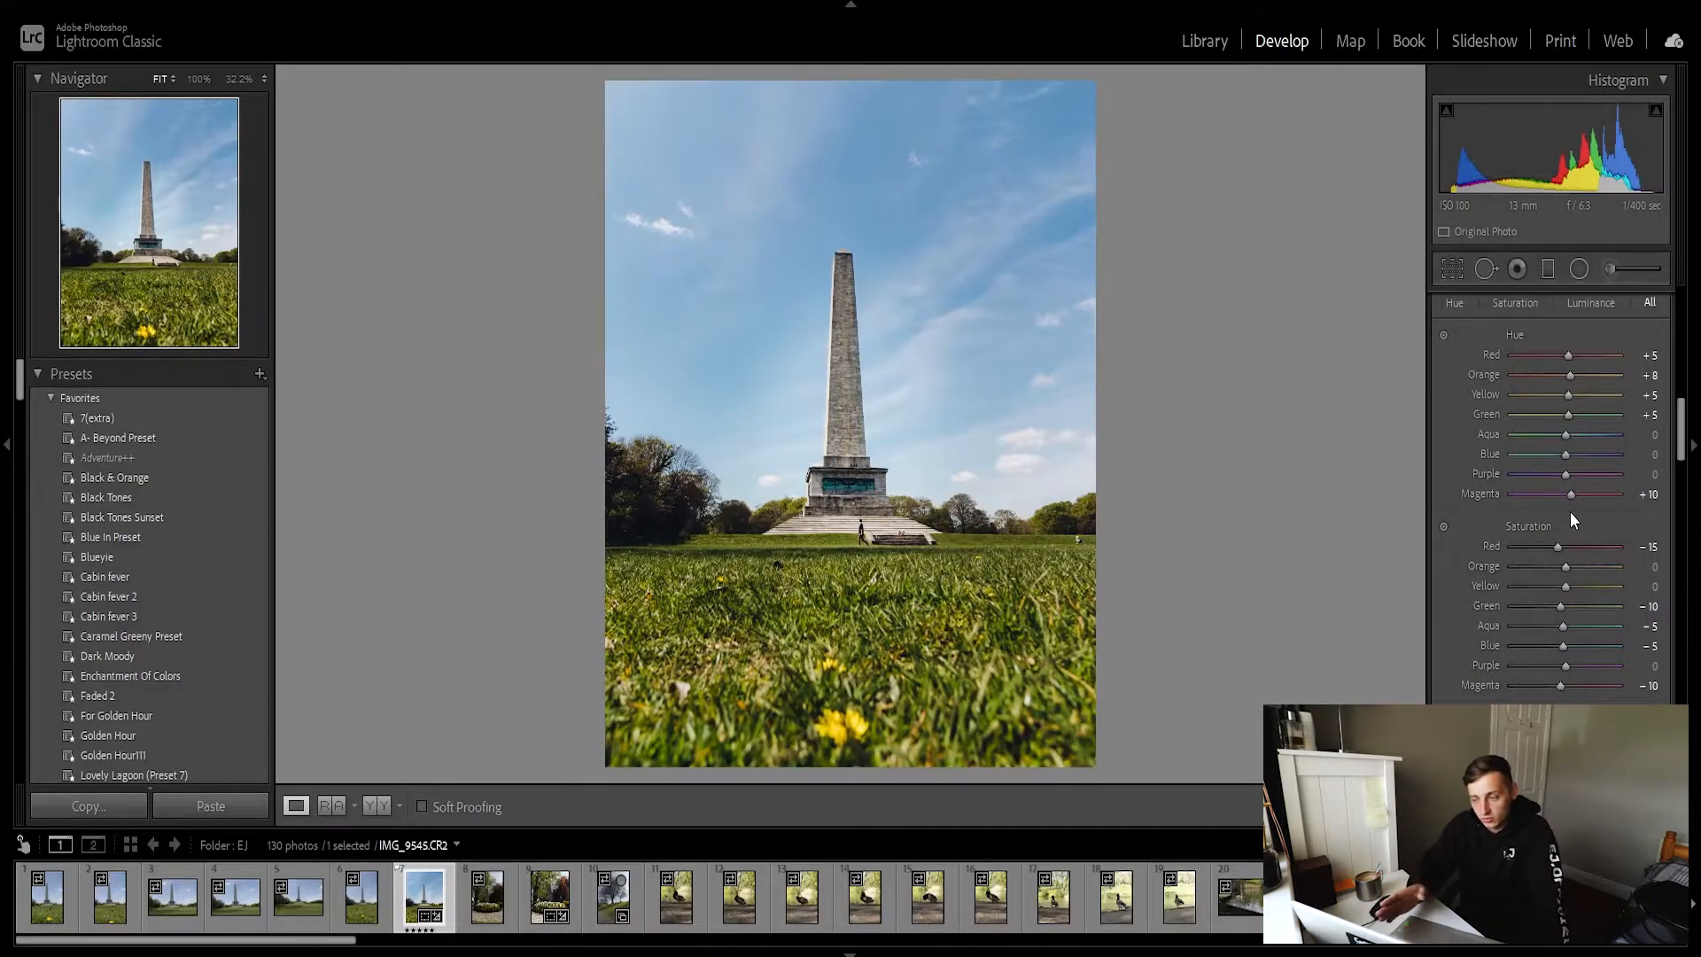
mouse_move(1566, 416)
mouse_down()
mouse_move(1630, 418)
mouse_move(1584, 417)
mouse_move(1598, 422)
mouse_up()
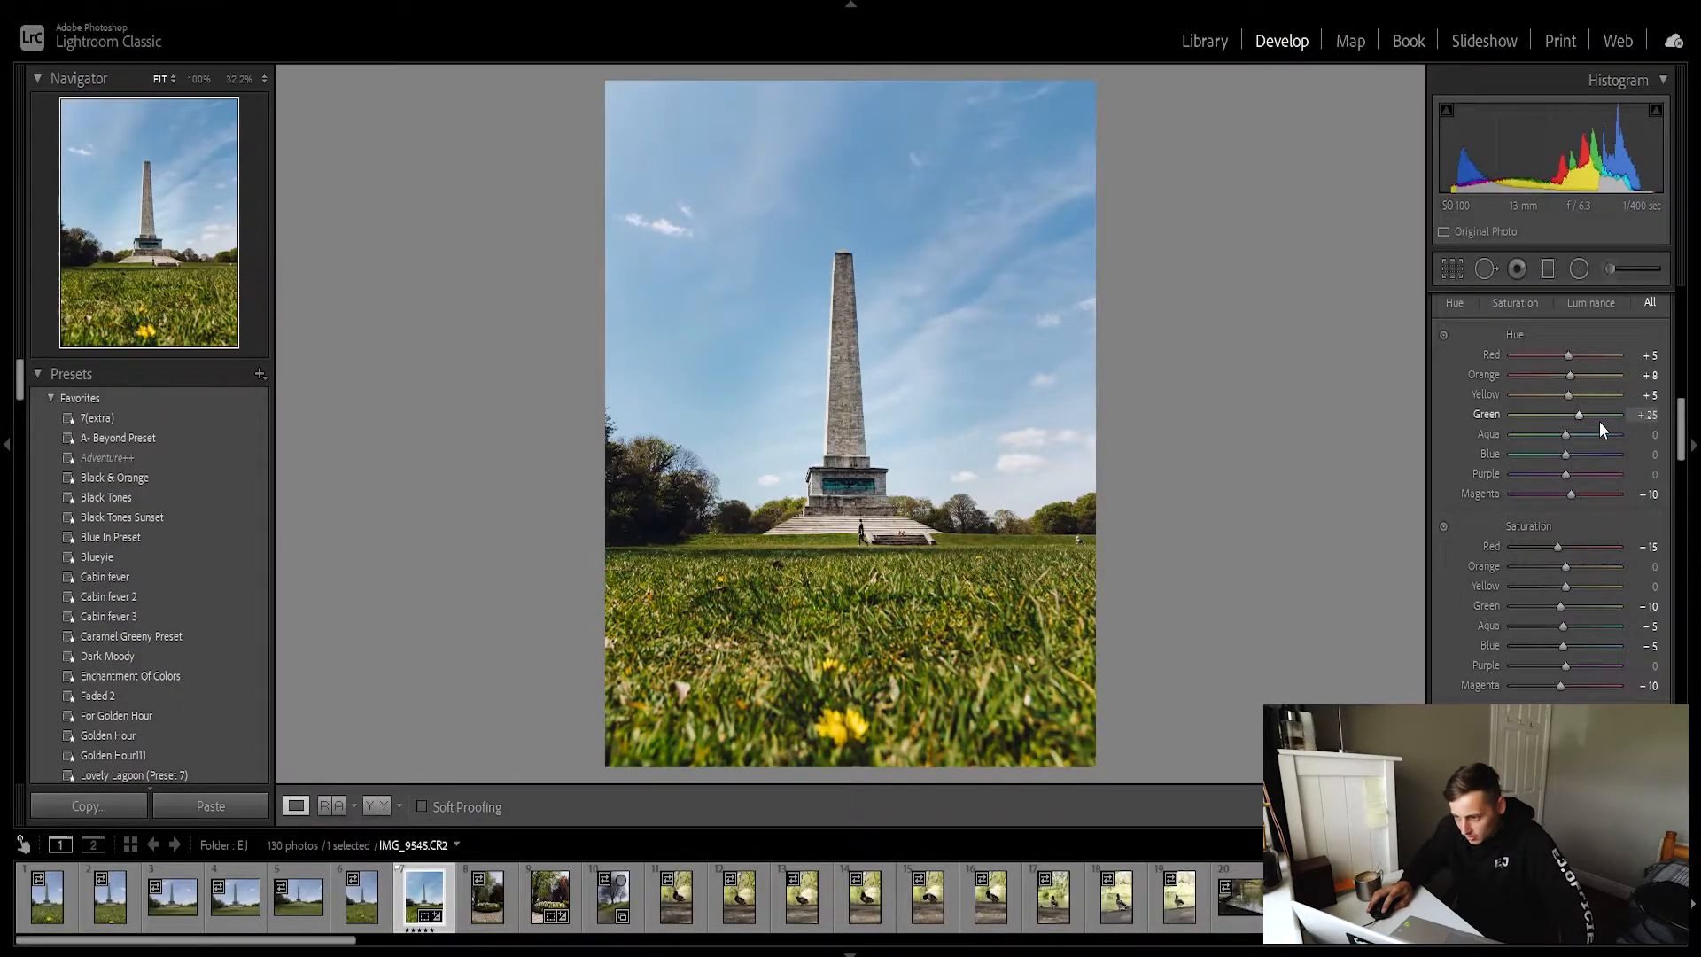
drag(1598, 422, 1580, 422)
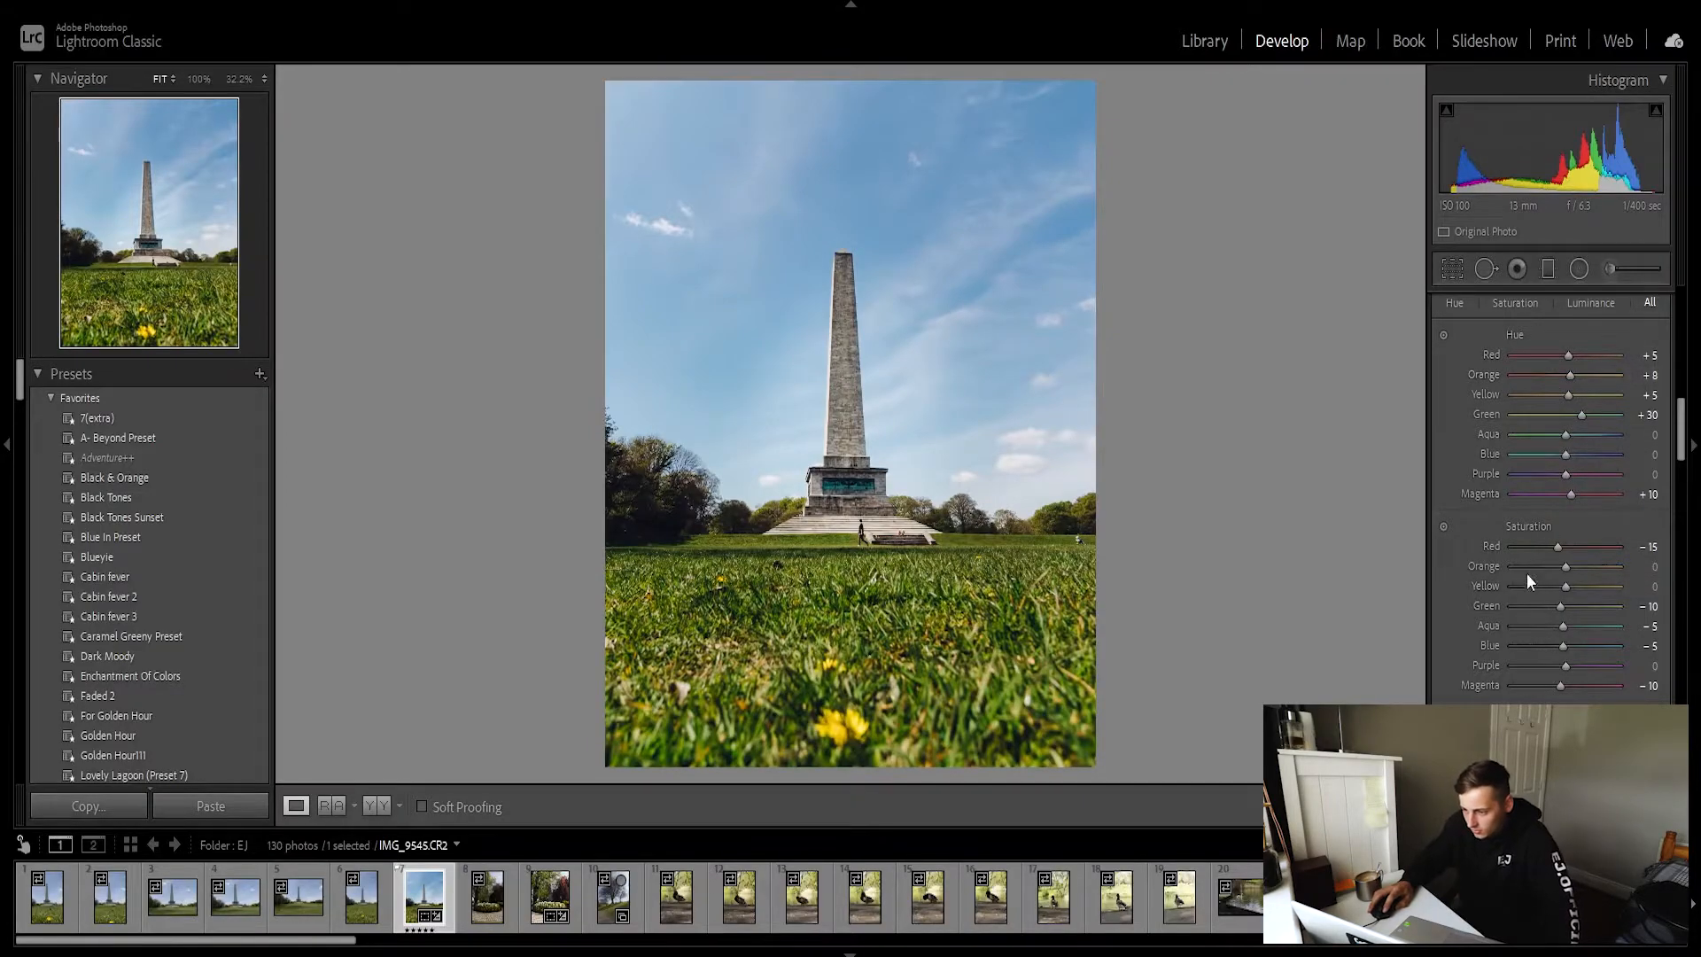
Reset the Green saturation to 0 and lower the Yellow saturation to -30.
mouse_move(1565, 603)
mouse_down()
mouse_move(1528, 603)
mouse_move(1549, 607)
mouse_up()
double_click(1551, 608)
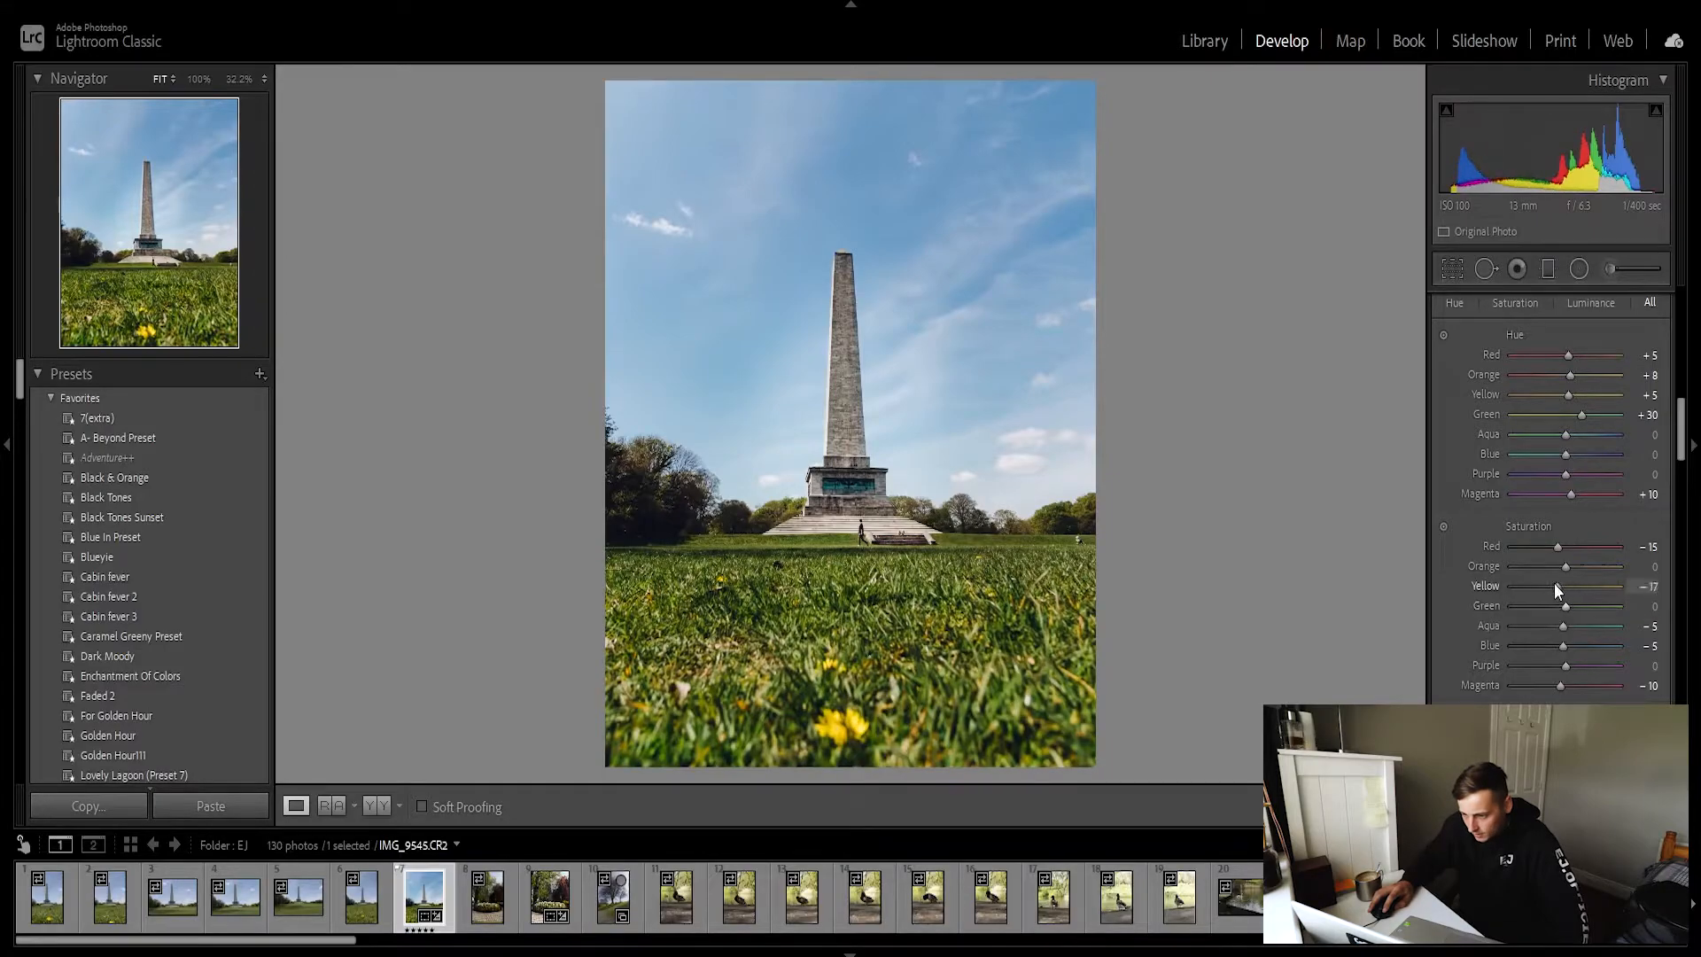
click(1509, 582)
drag(1508, 582, 1517, 587)
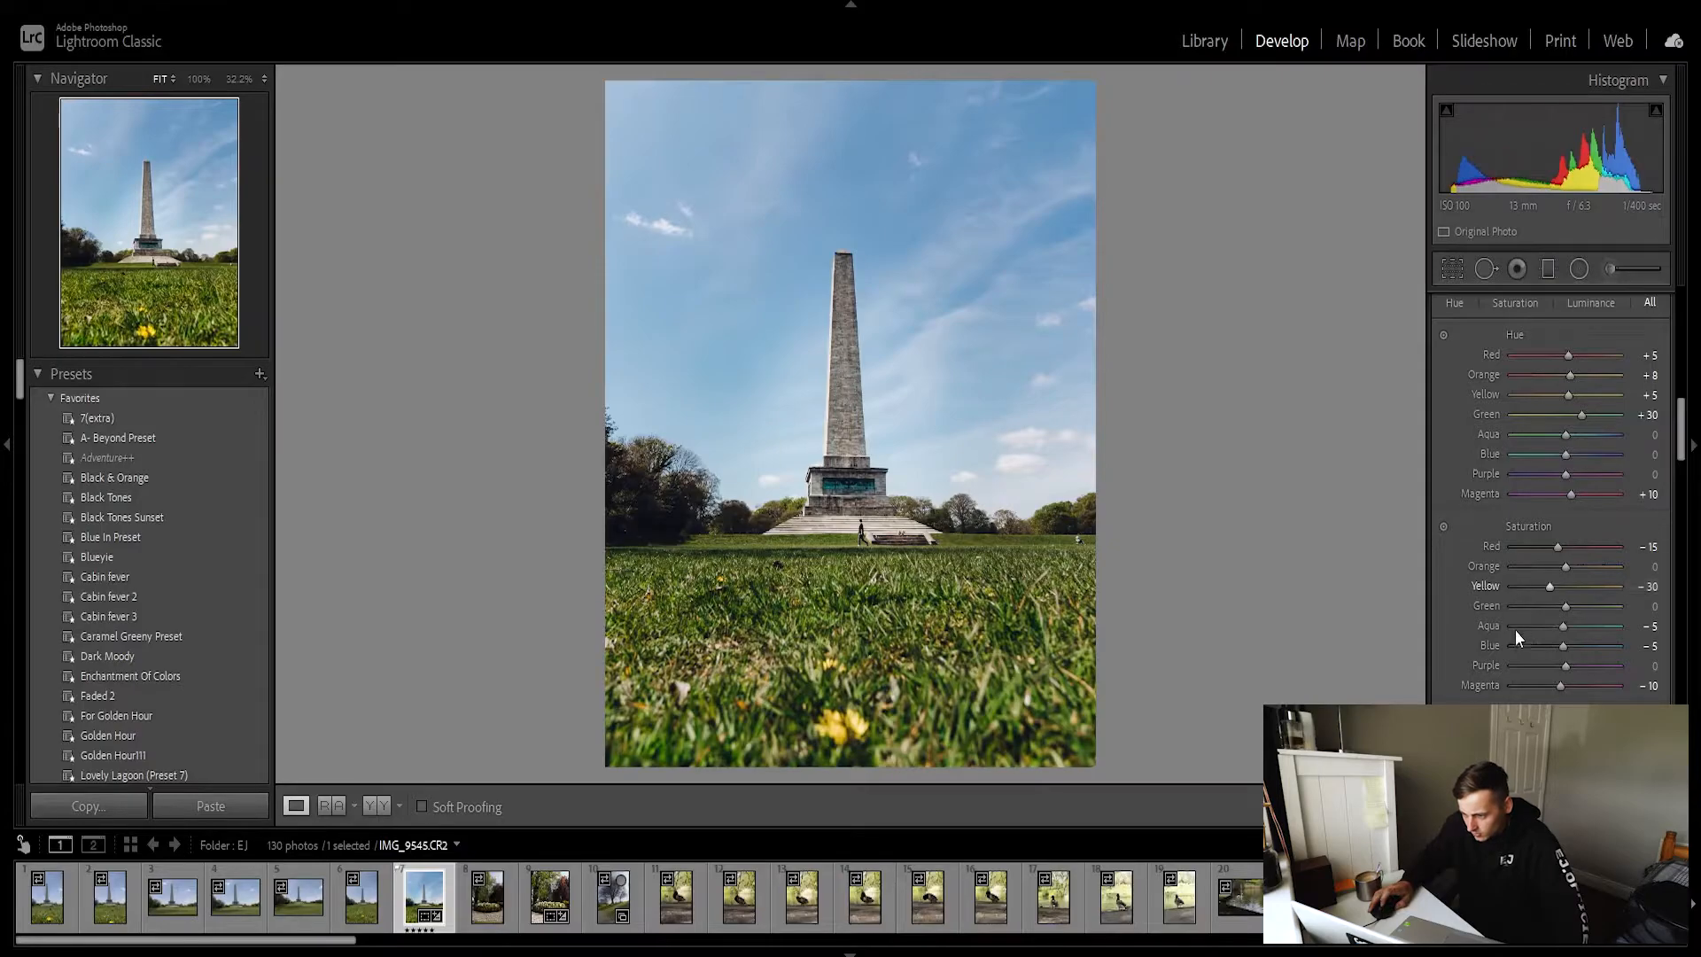
Try a darker Yellow luminance on the monument photo and reset it to 0.
scroll(1544, 686, down, 3)
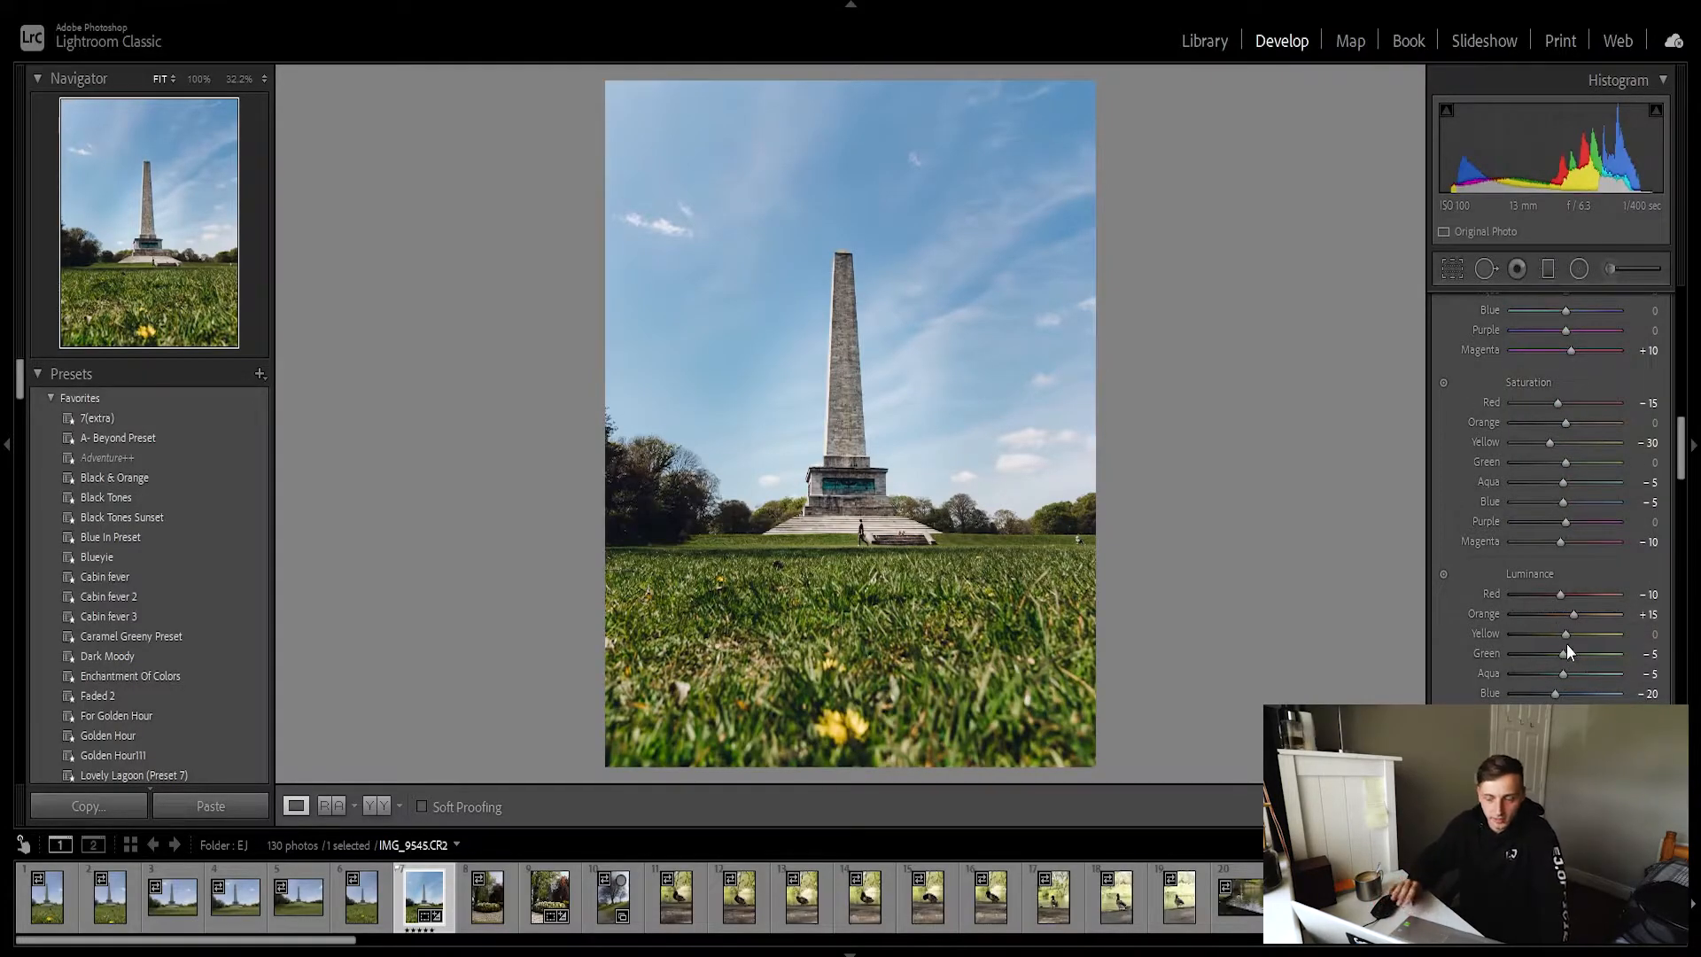
drag(1569, 634, 1533, 636)
double_click(1533, 635)
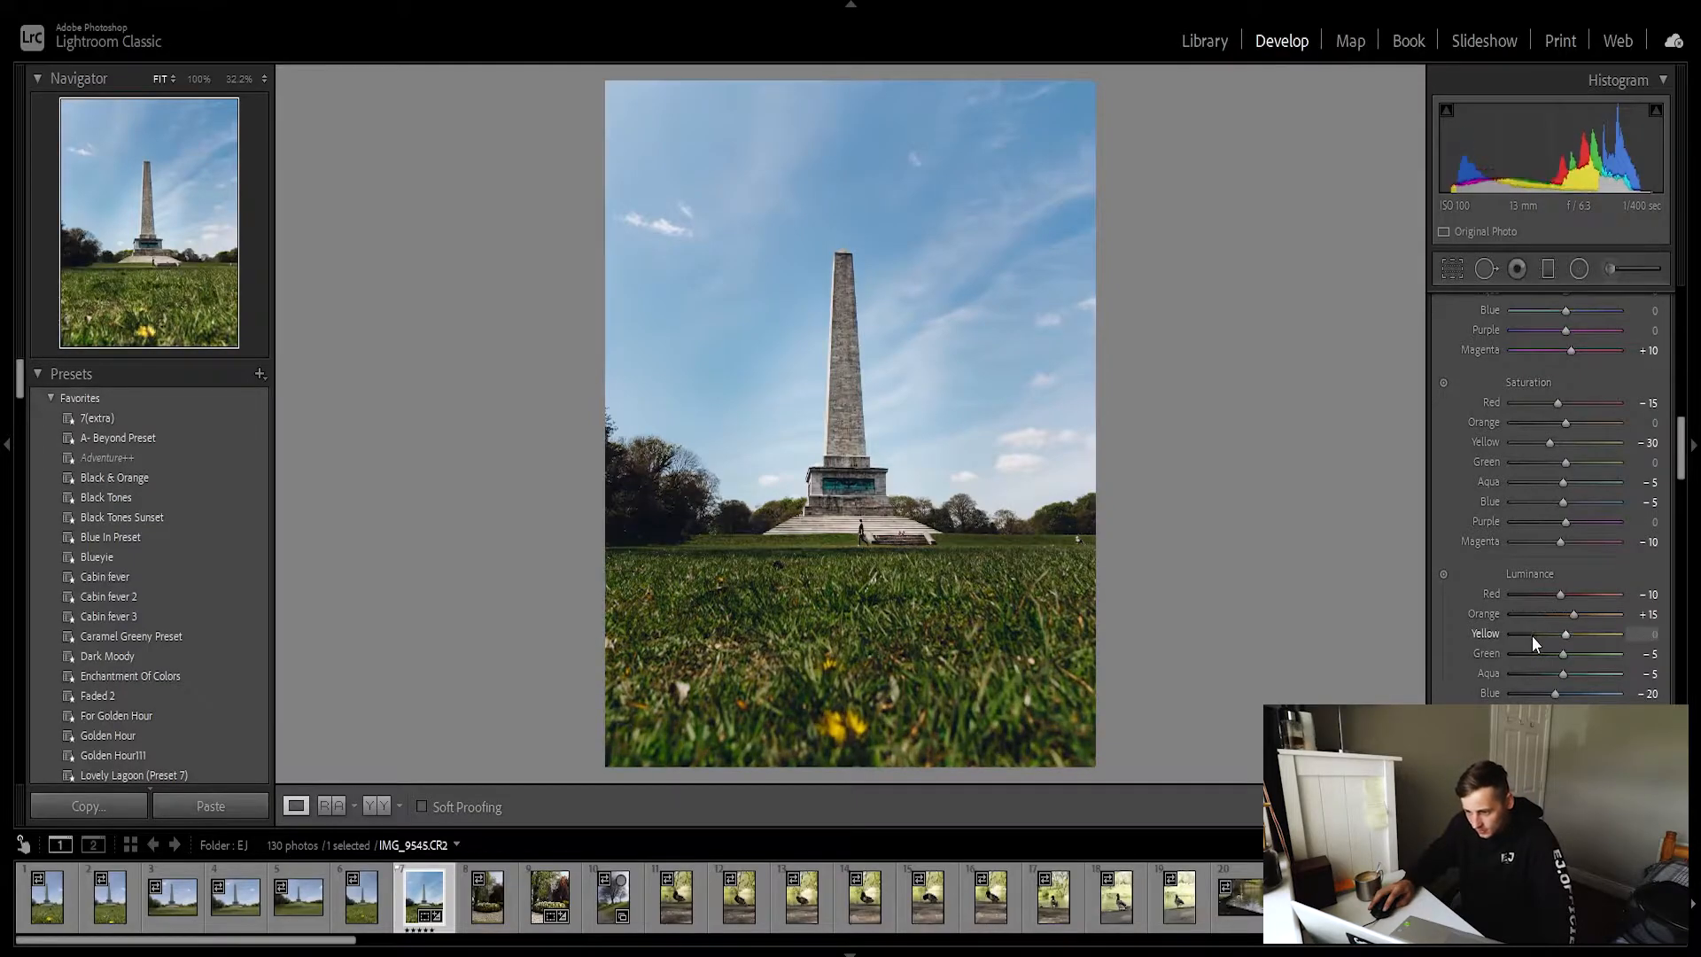
scroll(1533, 635, down, 4)
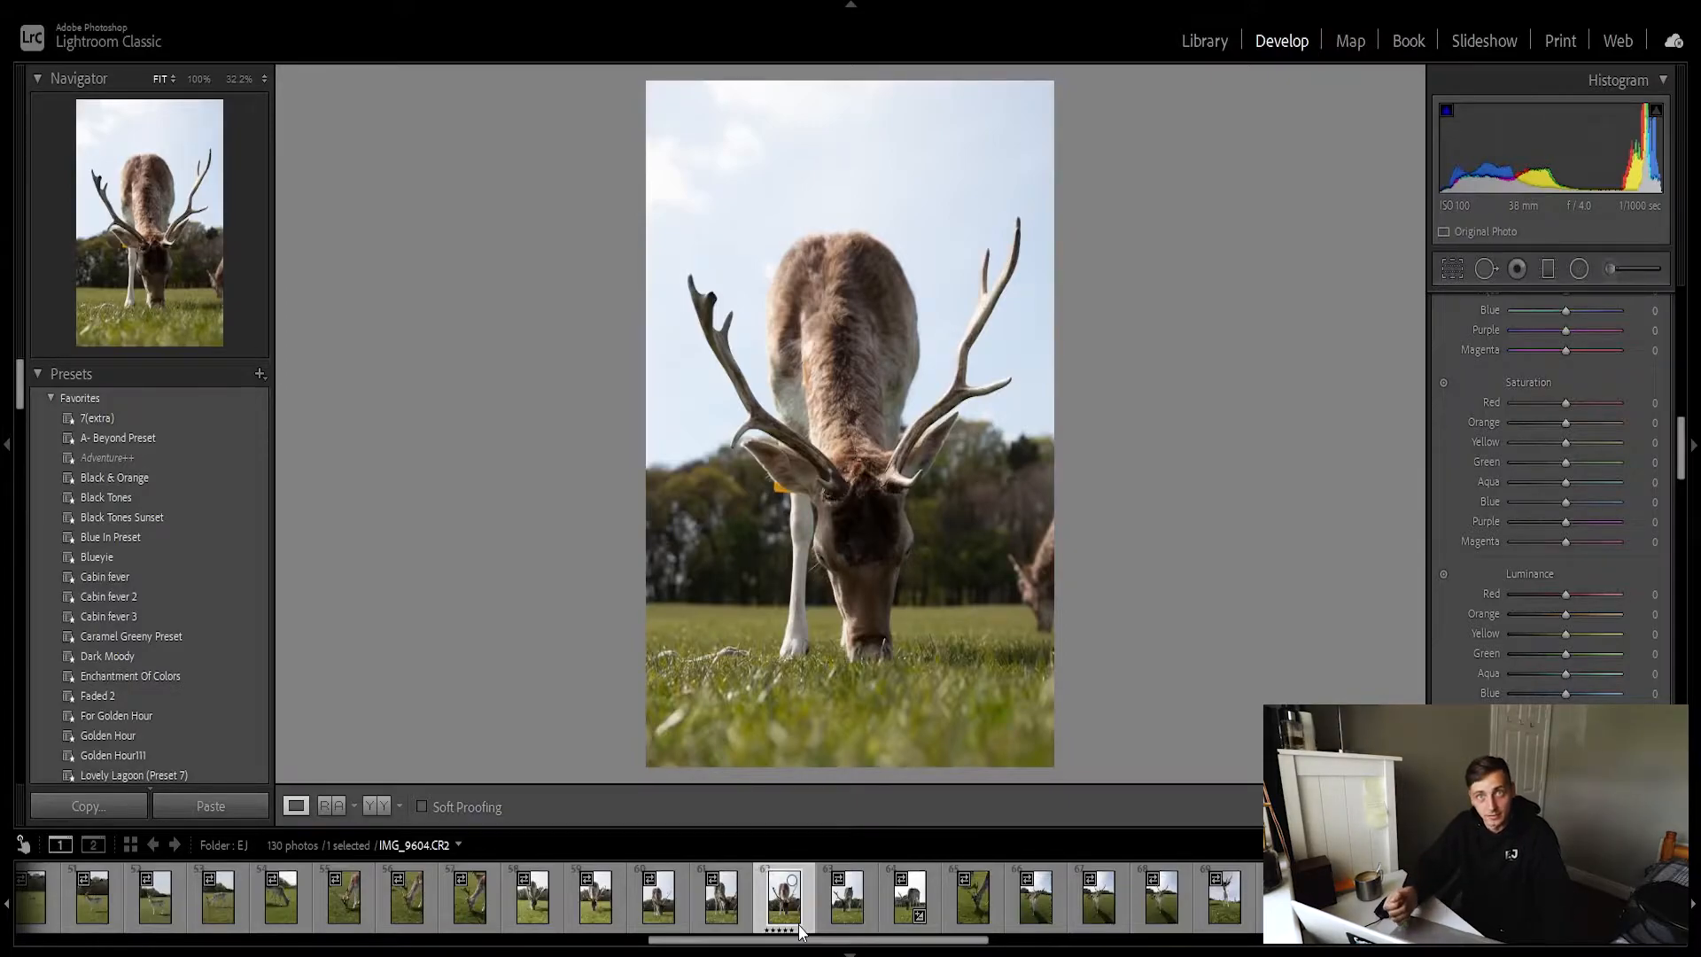
View the deer photos IMG_9595 and IMG_9594 and return to the grazing close-up IMG_9604.
click(228, 918)
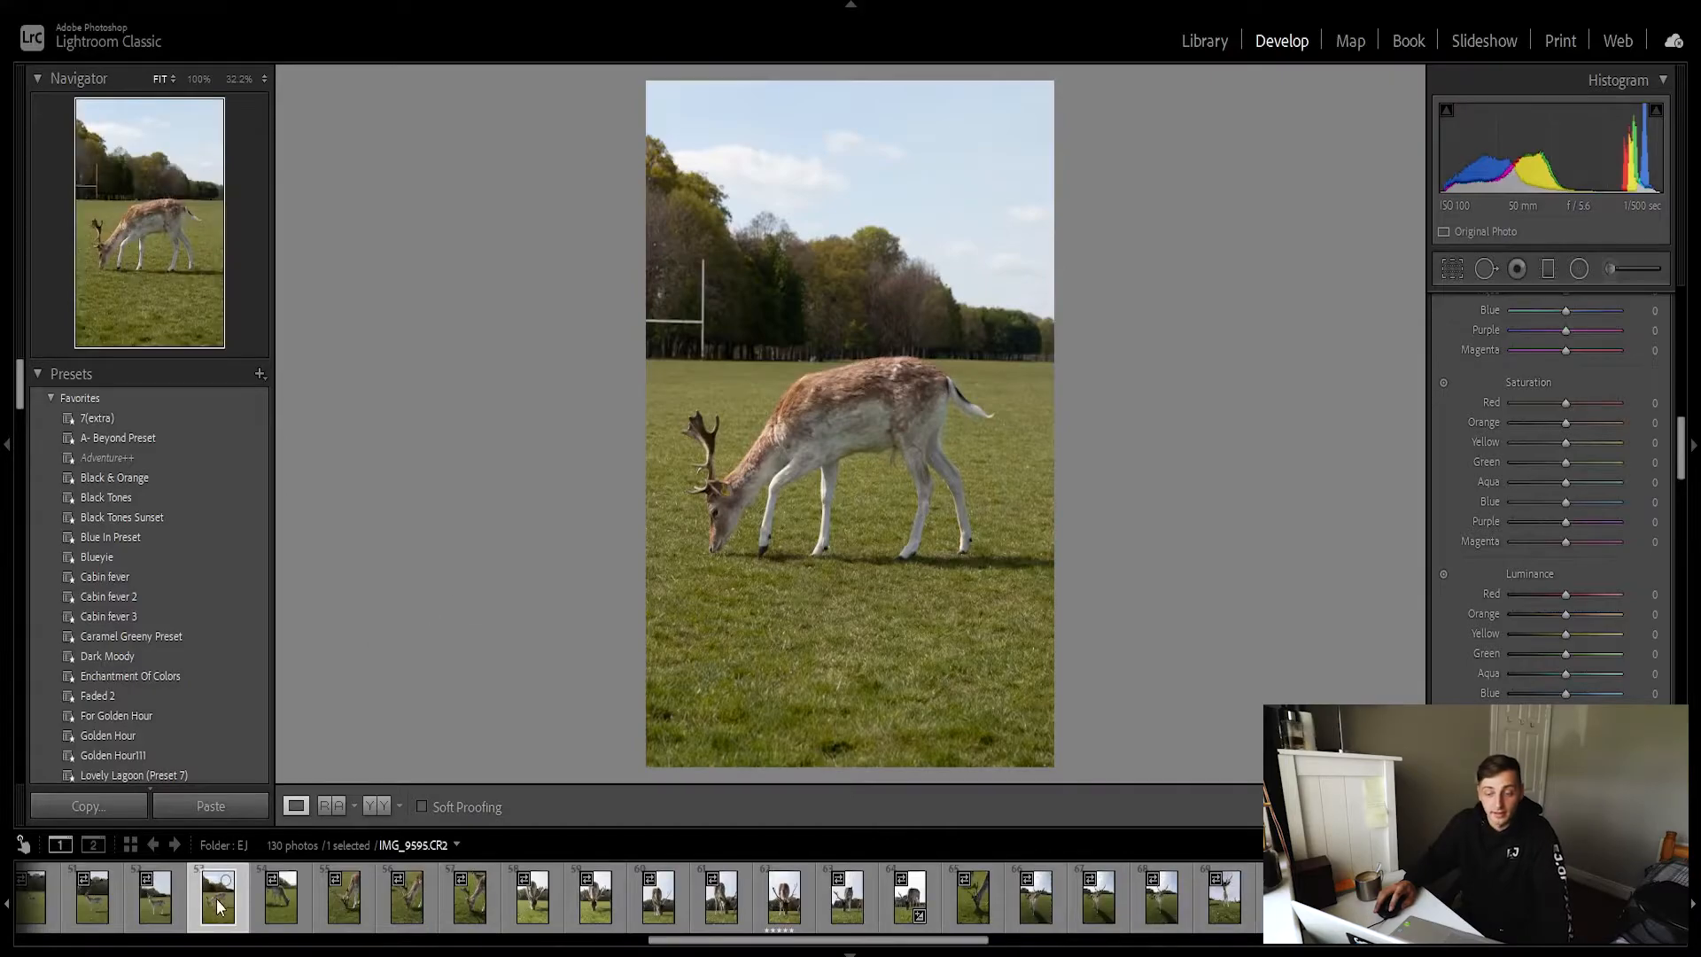
click(174, 902)
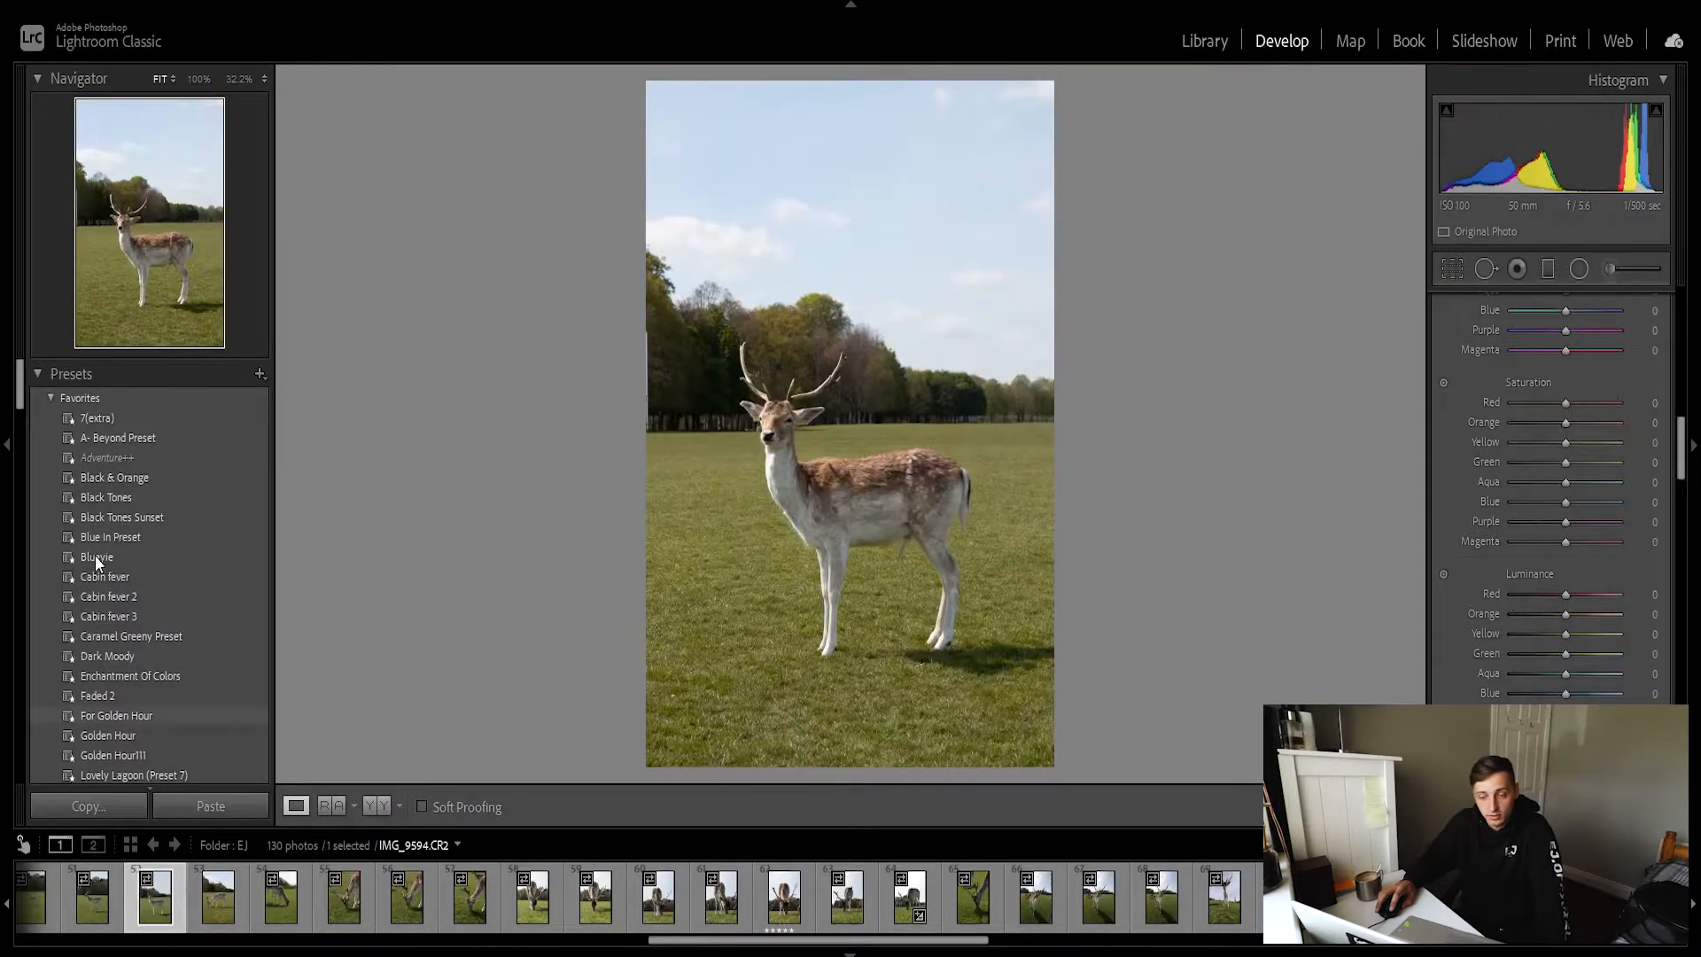
mouse_move(94, 555)
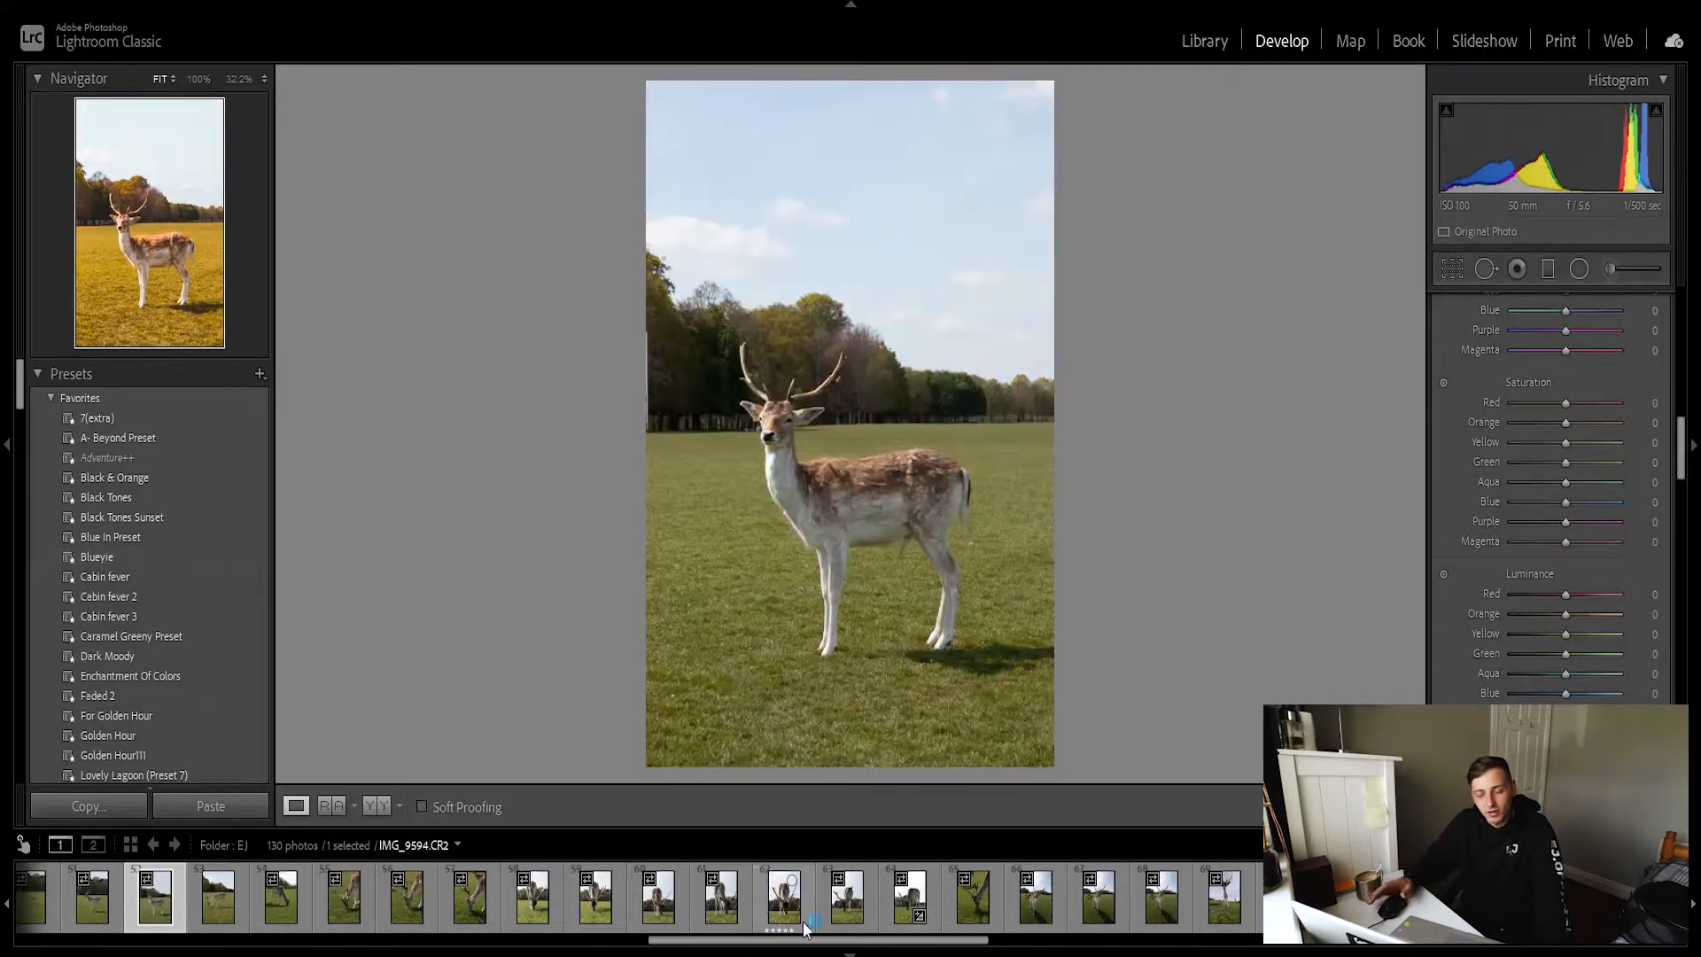
click(769, 922)
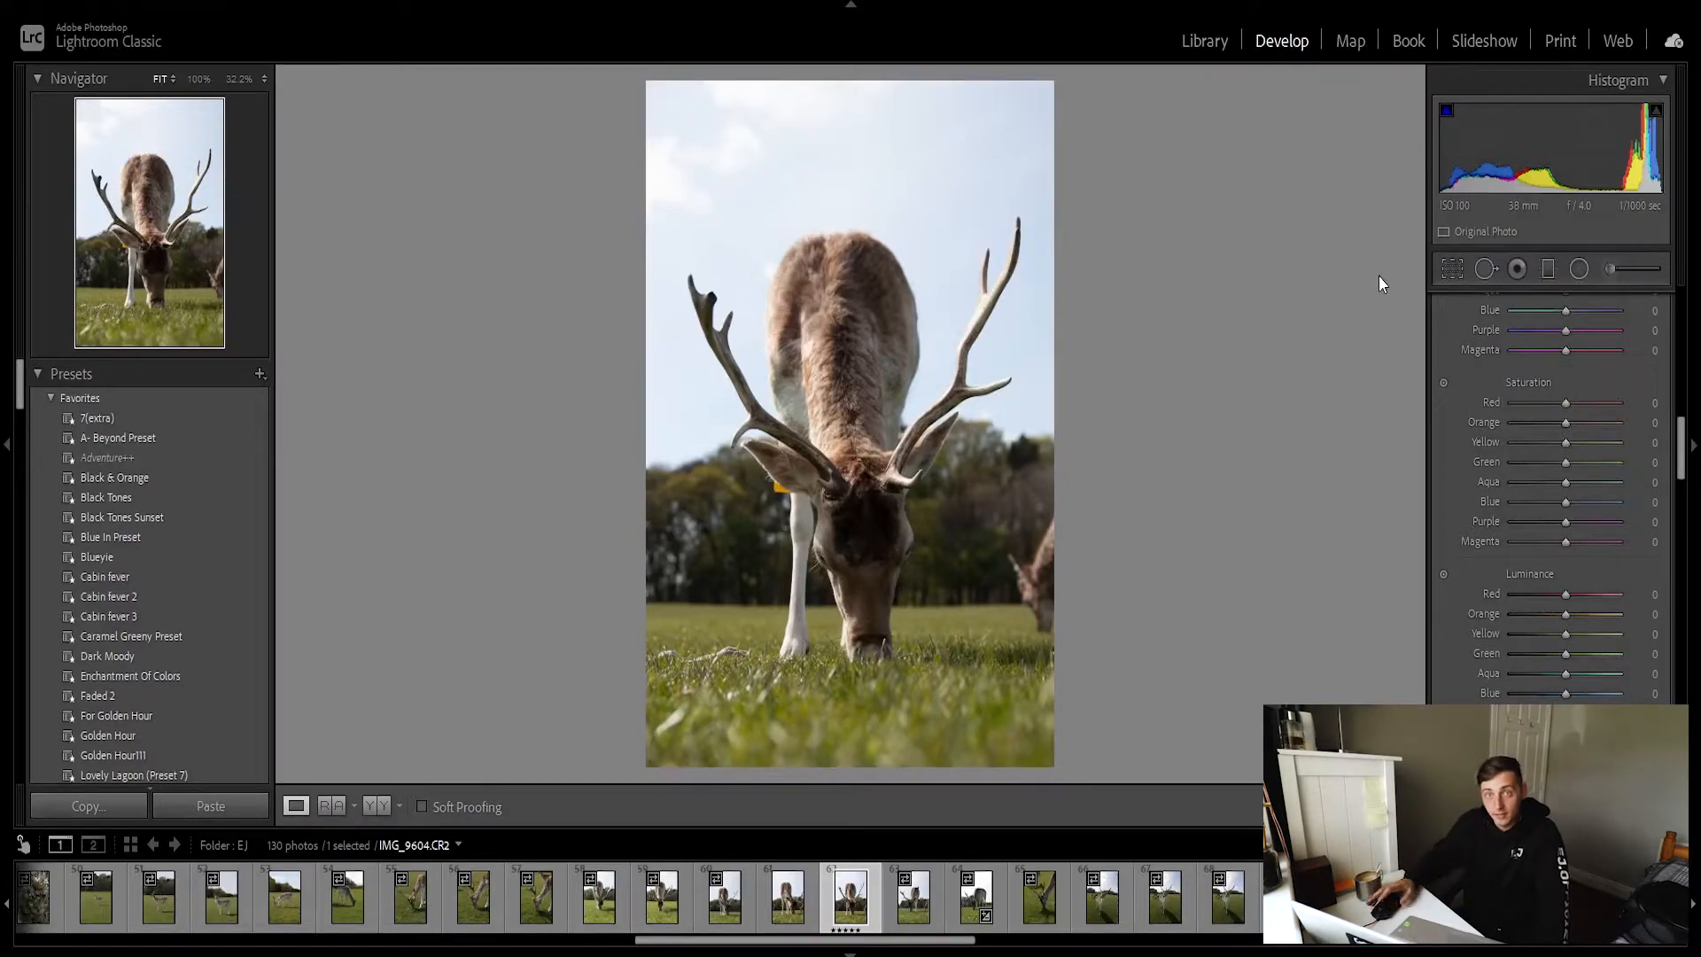
Start cropping the grazing deer photo with the 4 x 5 / 8 x 10 aspect ratio.
click(1438, 262)
click(1609, 341)
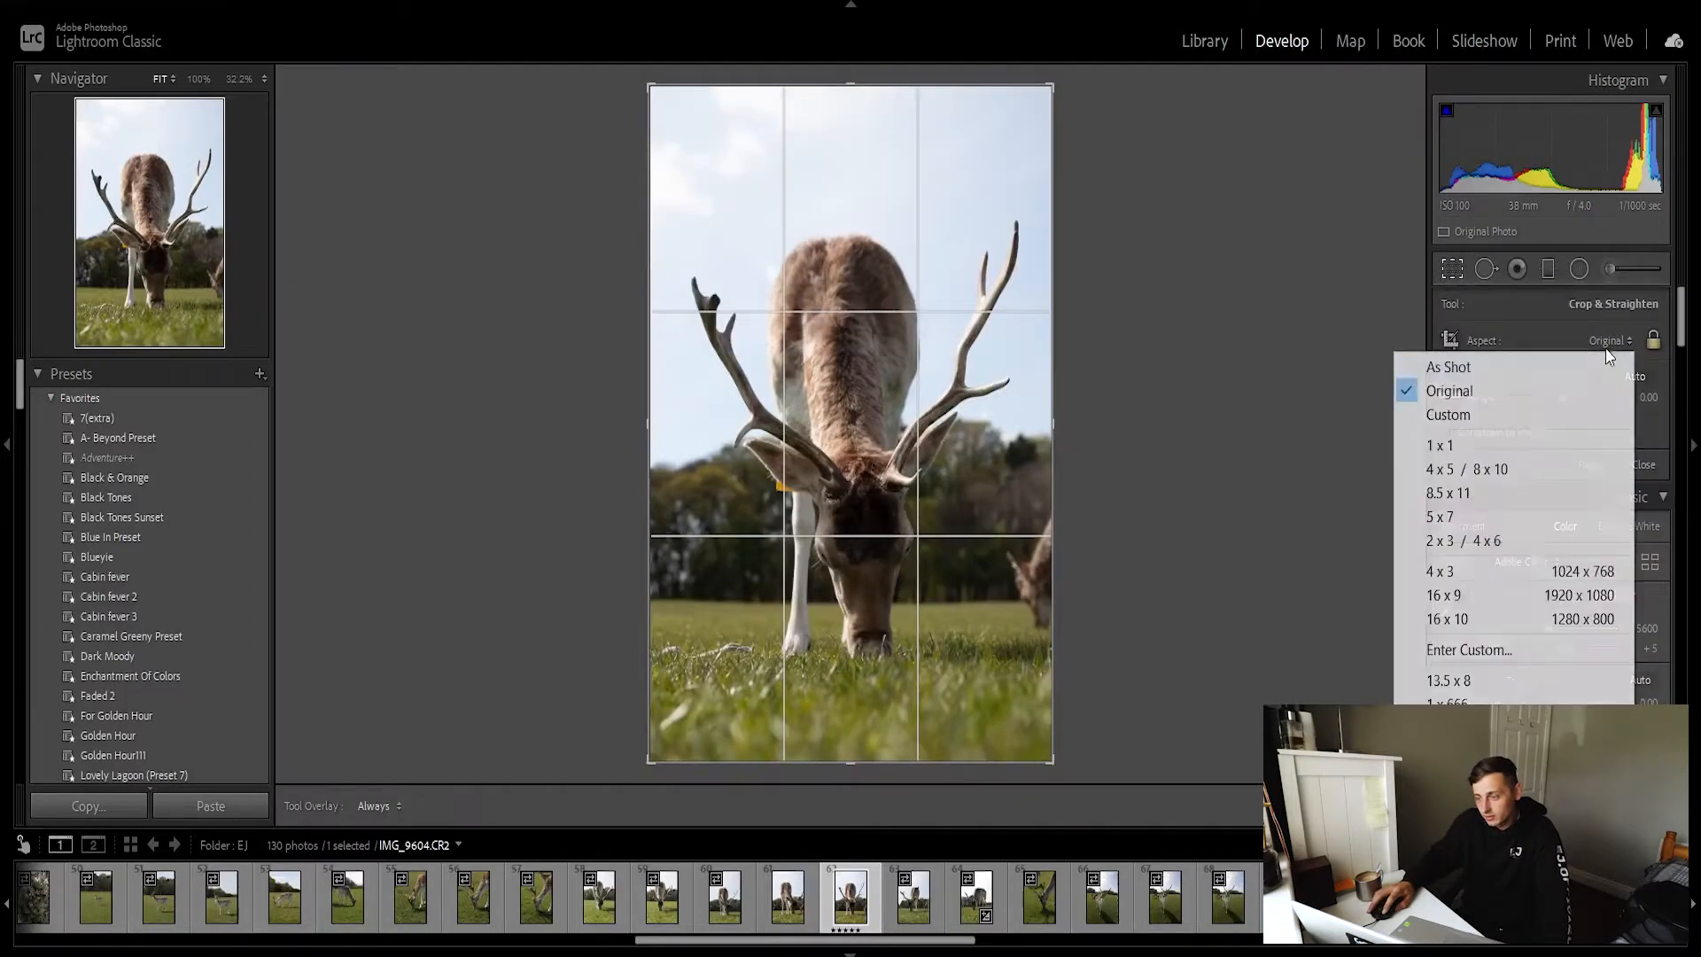
click(1537, 469)
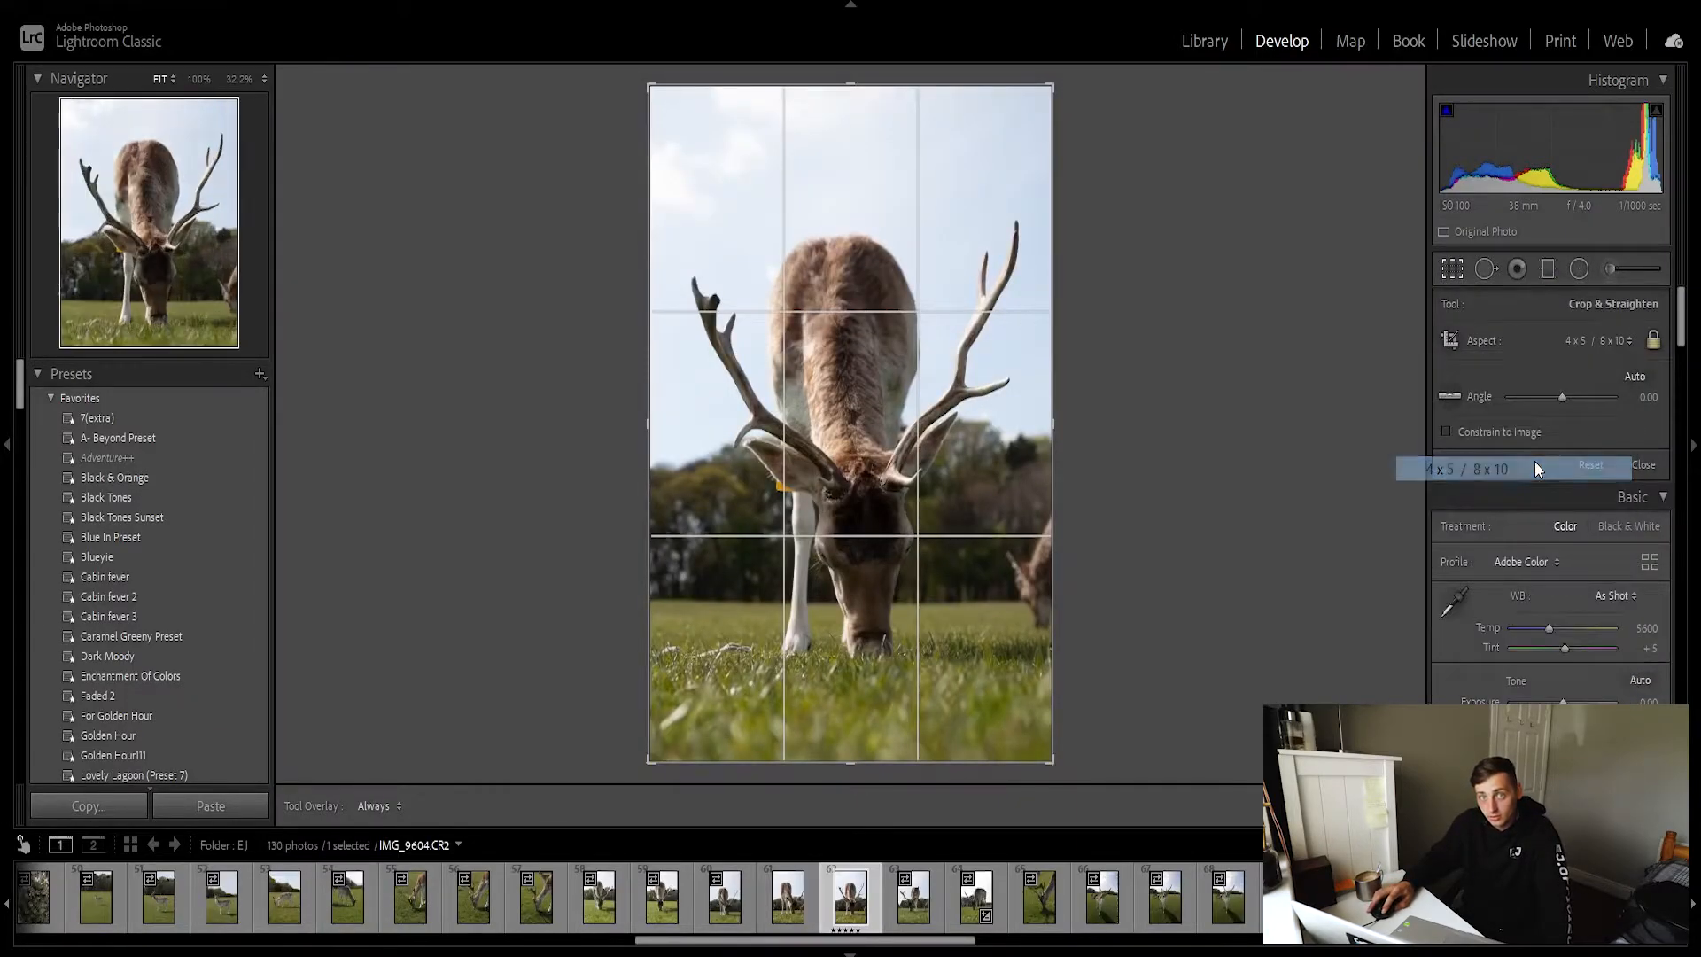
Try automatic straightening and undo it, set the crop angle to -0.50, and apply the crop.
click(1641, 376)
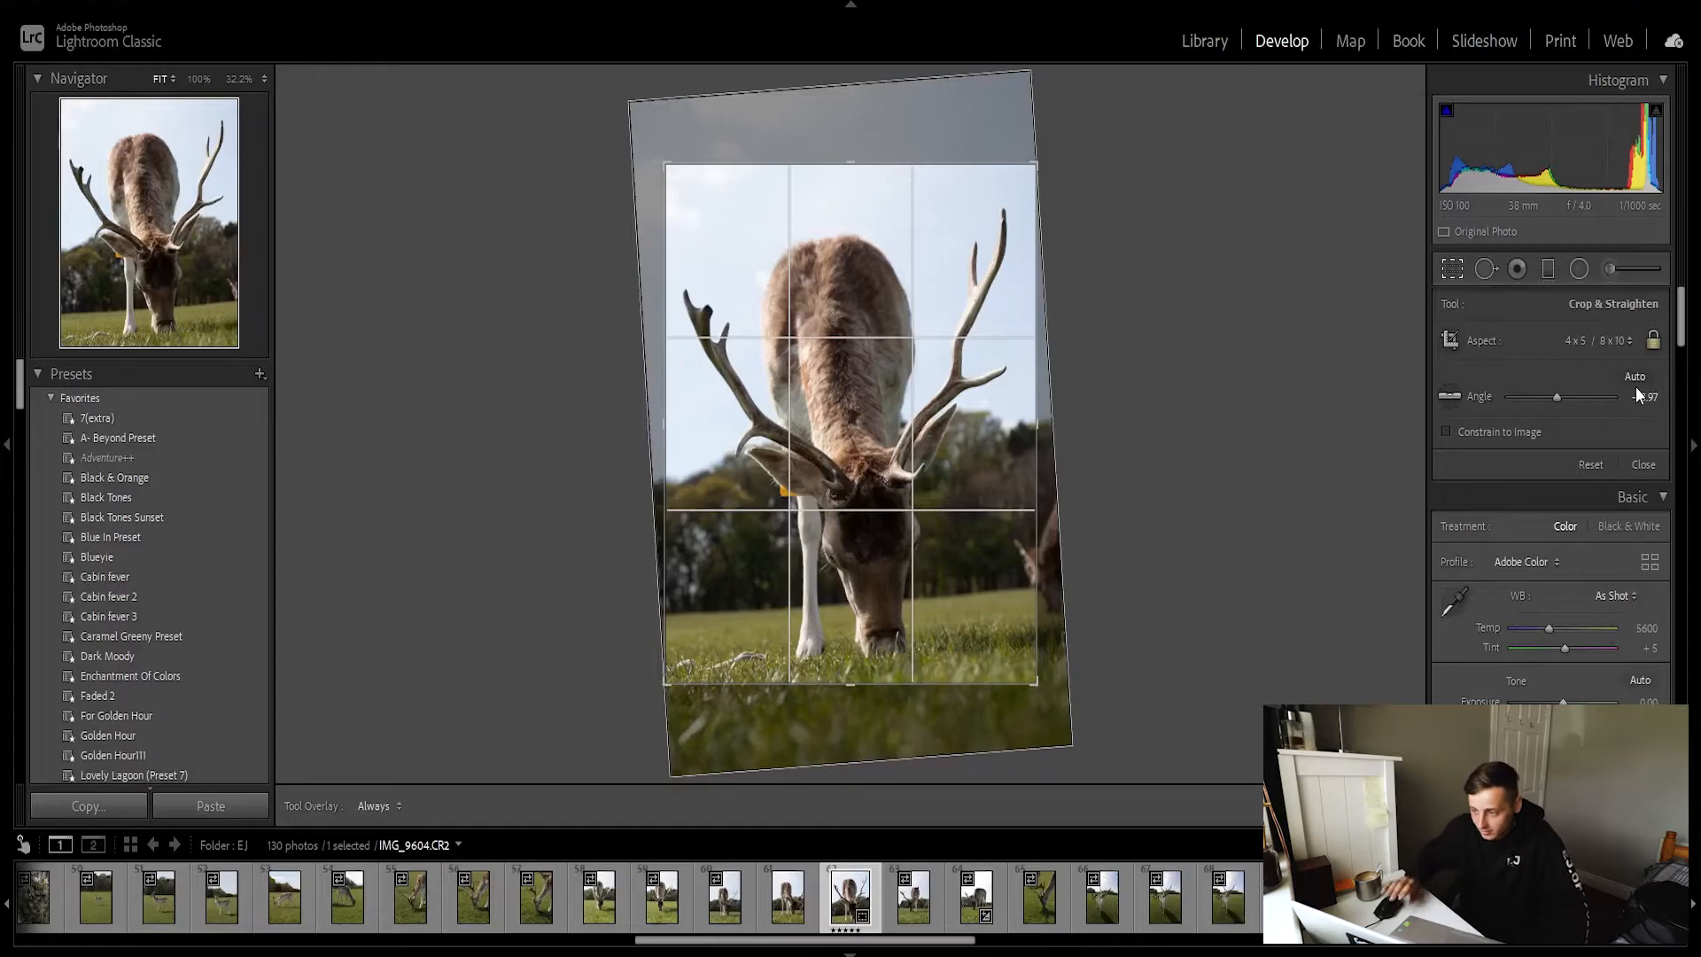
key(ctrl+z)
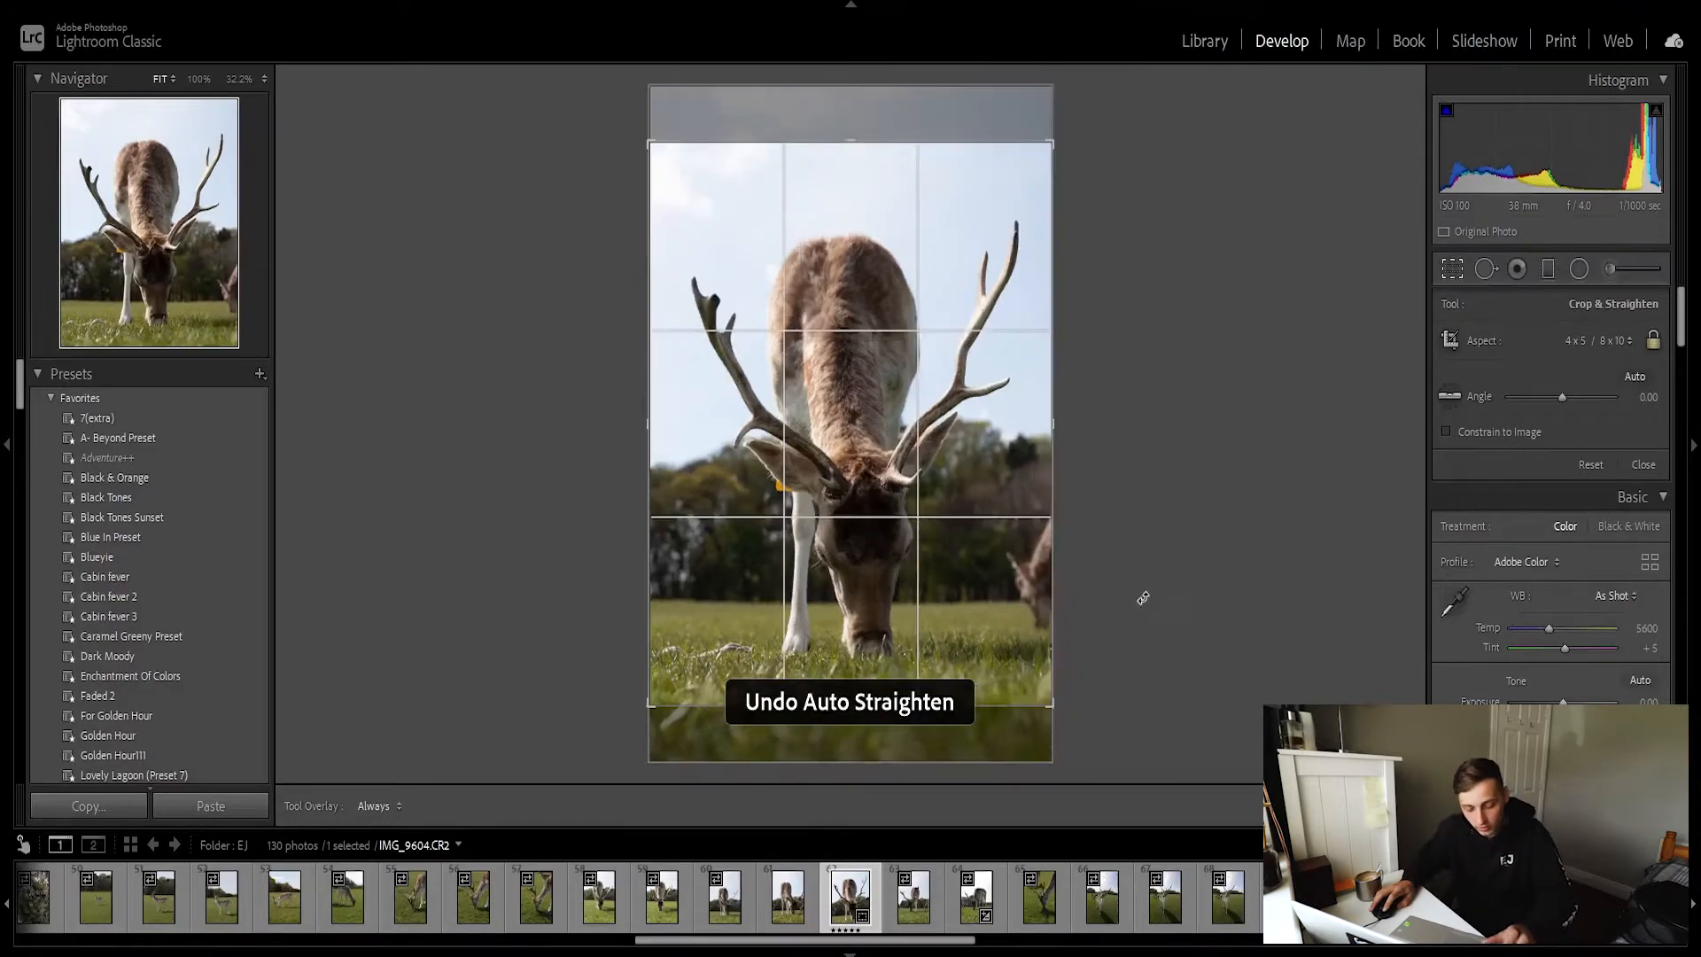
mouse_move(1567, 402)
mouse_down()
mouse_move(1542, 398)
mouse_move(1561, 396)
mouse_up()
key(ctrl+z)
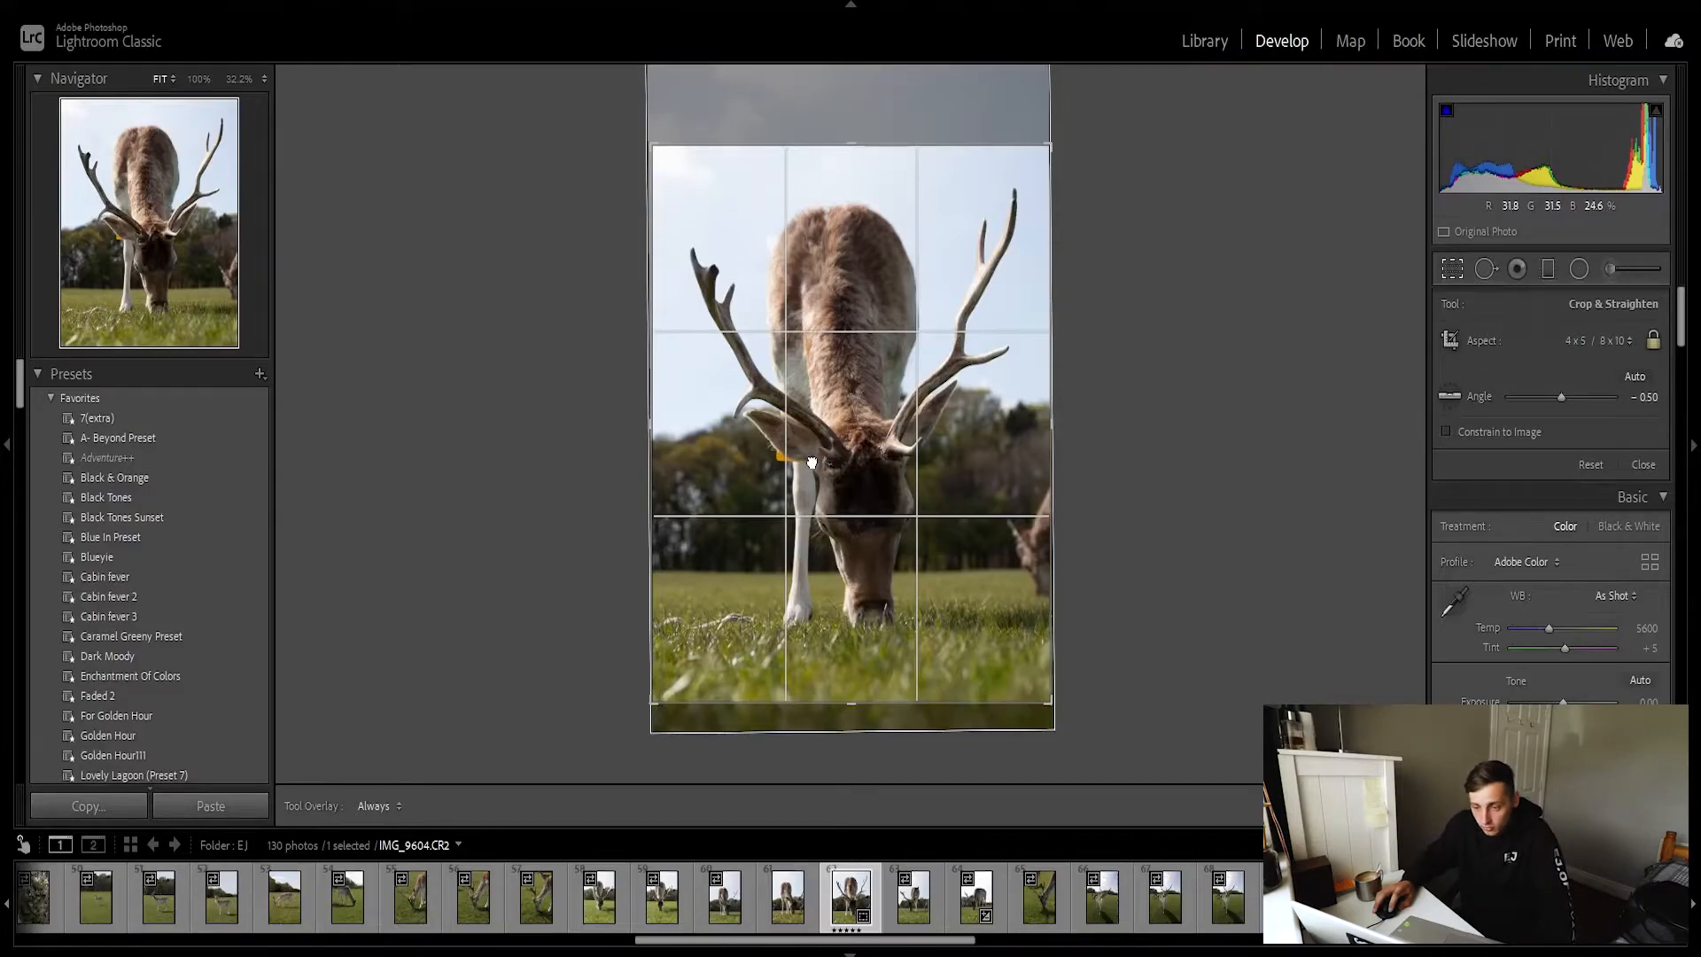
key(Return)
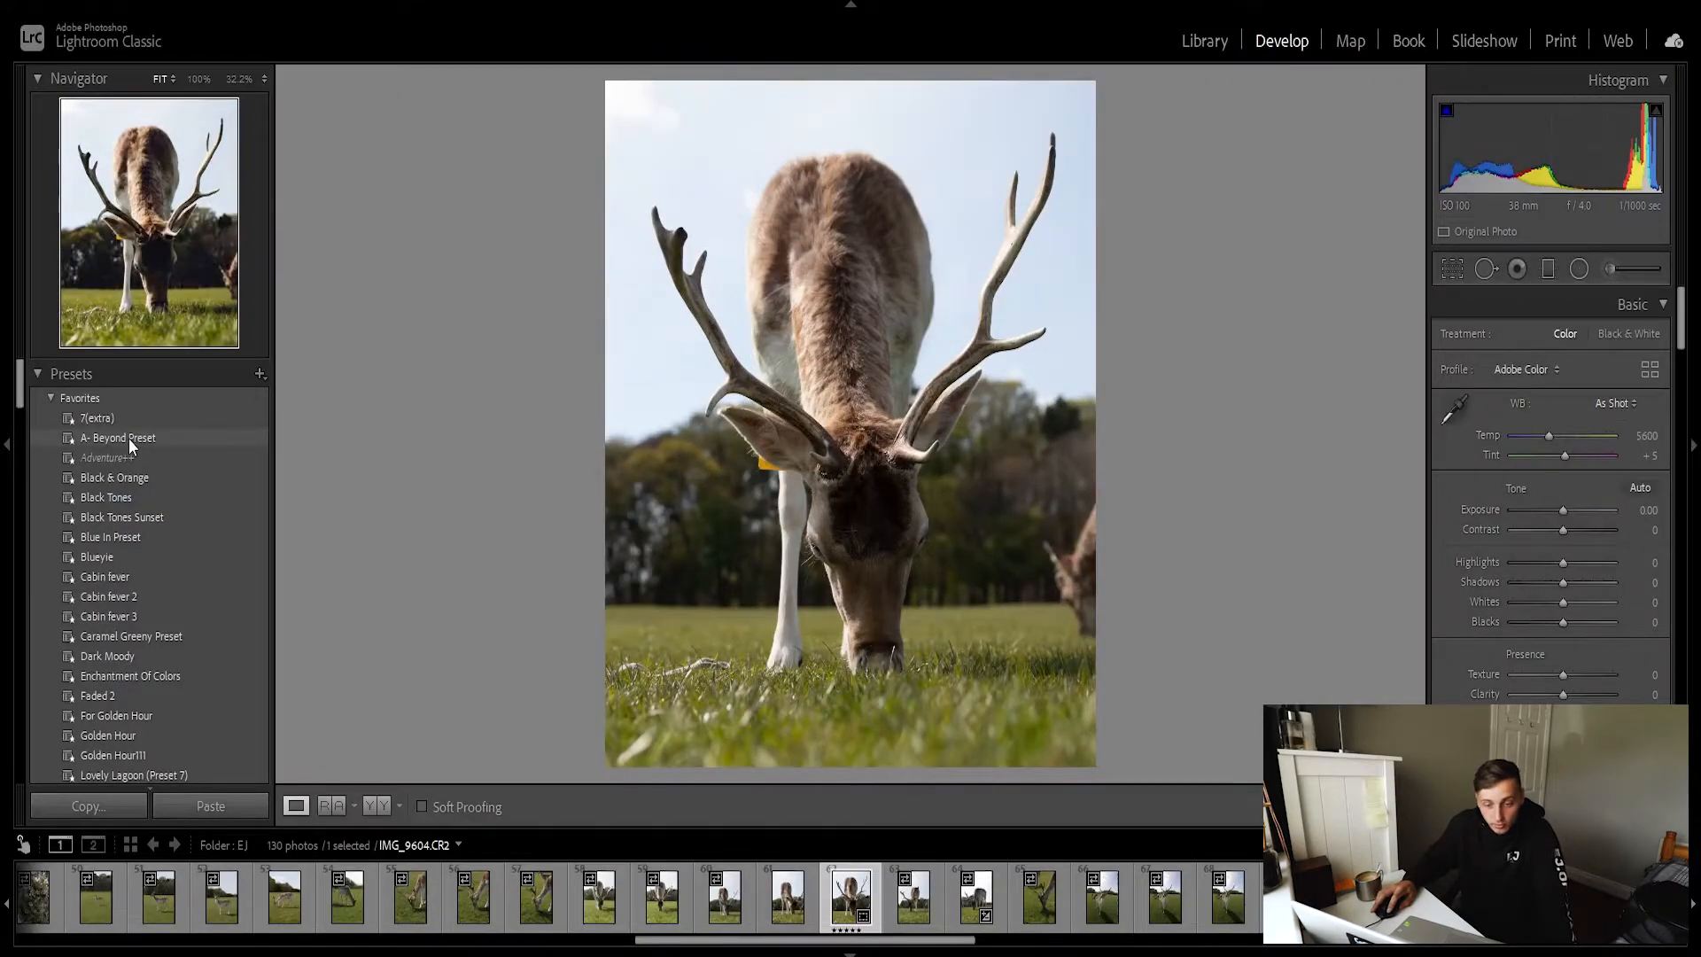
Apply the A- Beyond Preset to the deer photo and set Contrast to +30.
mouse_move(129, 438)
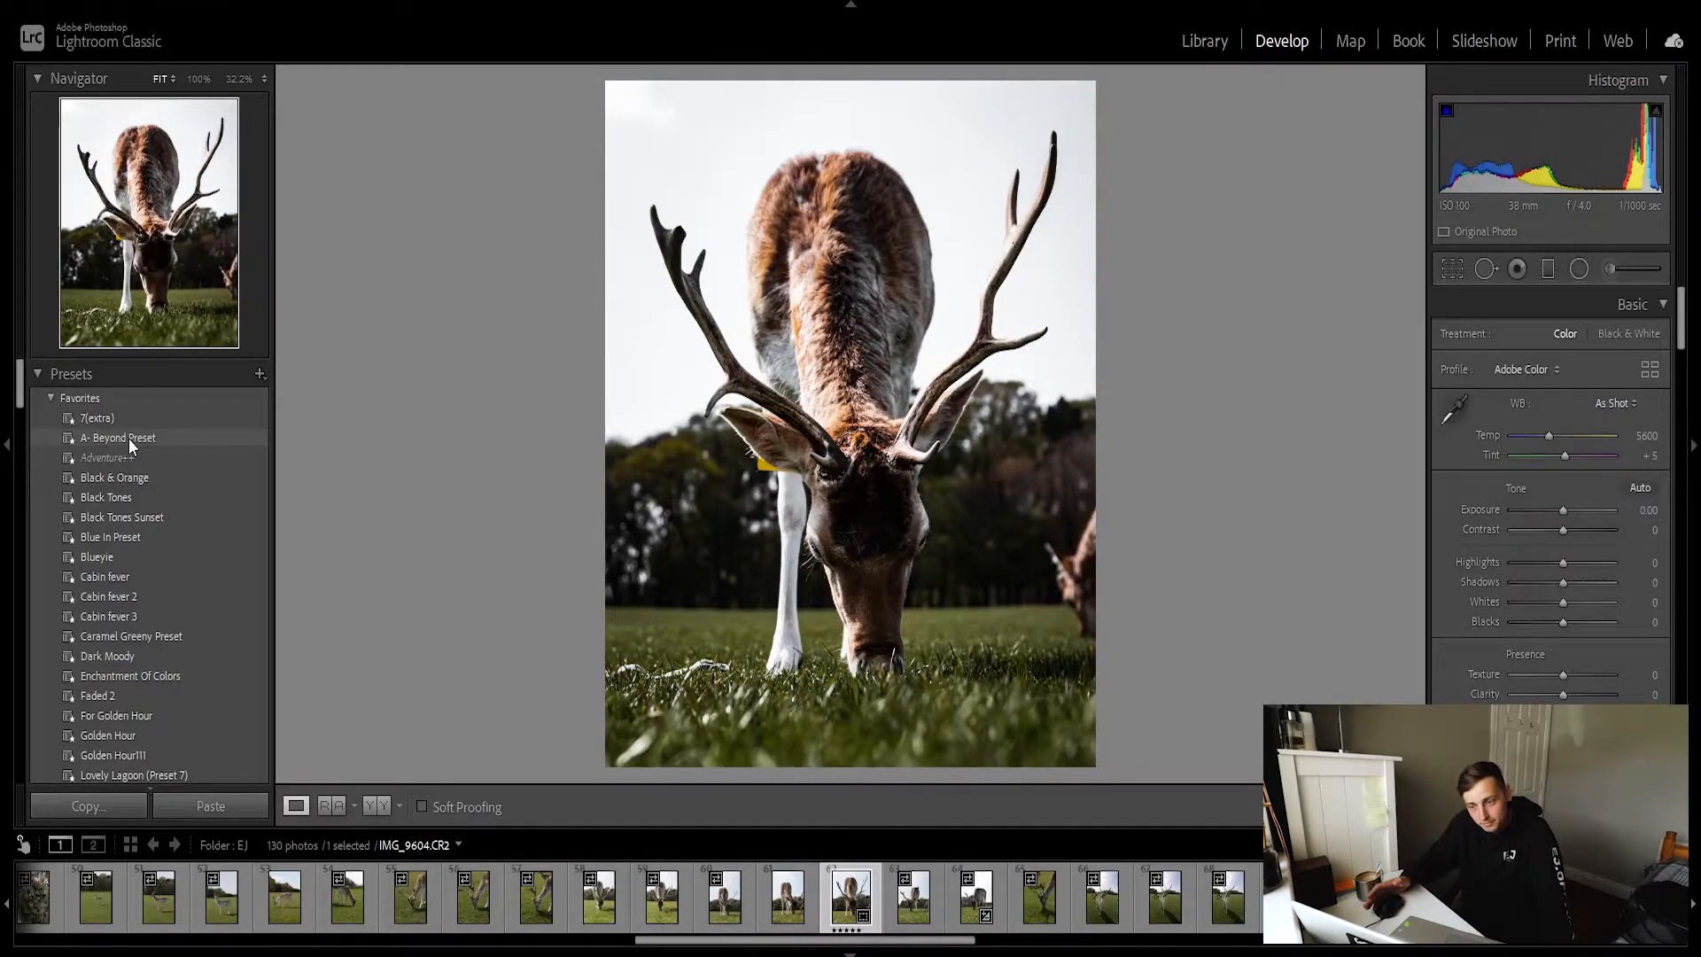
click(129, 438)
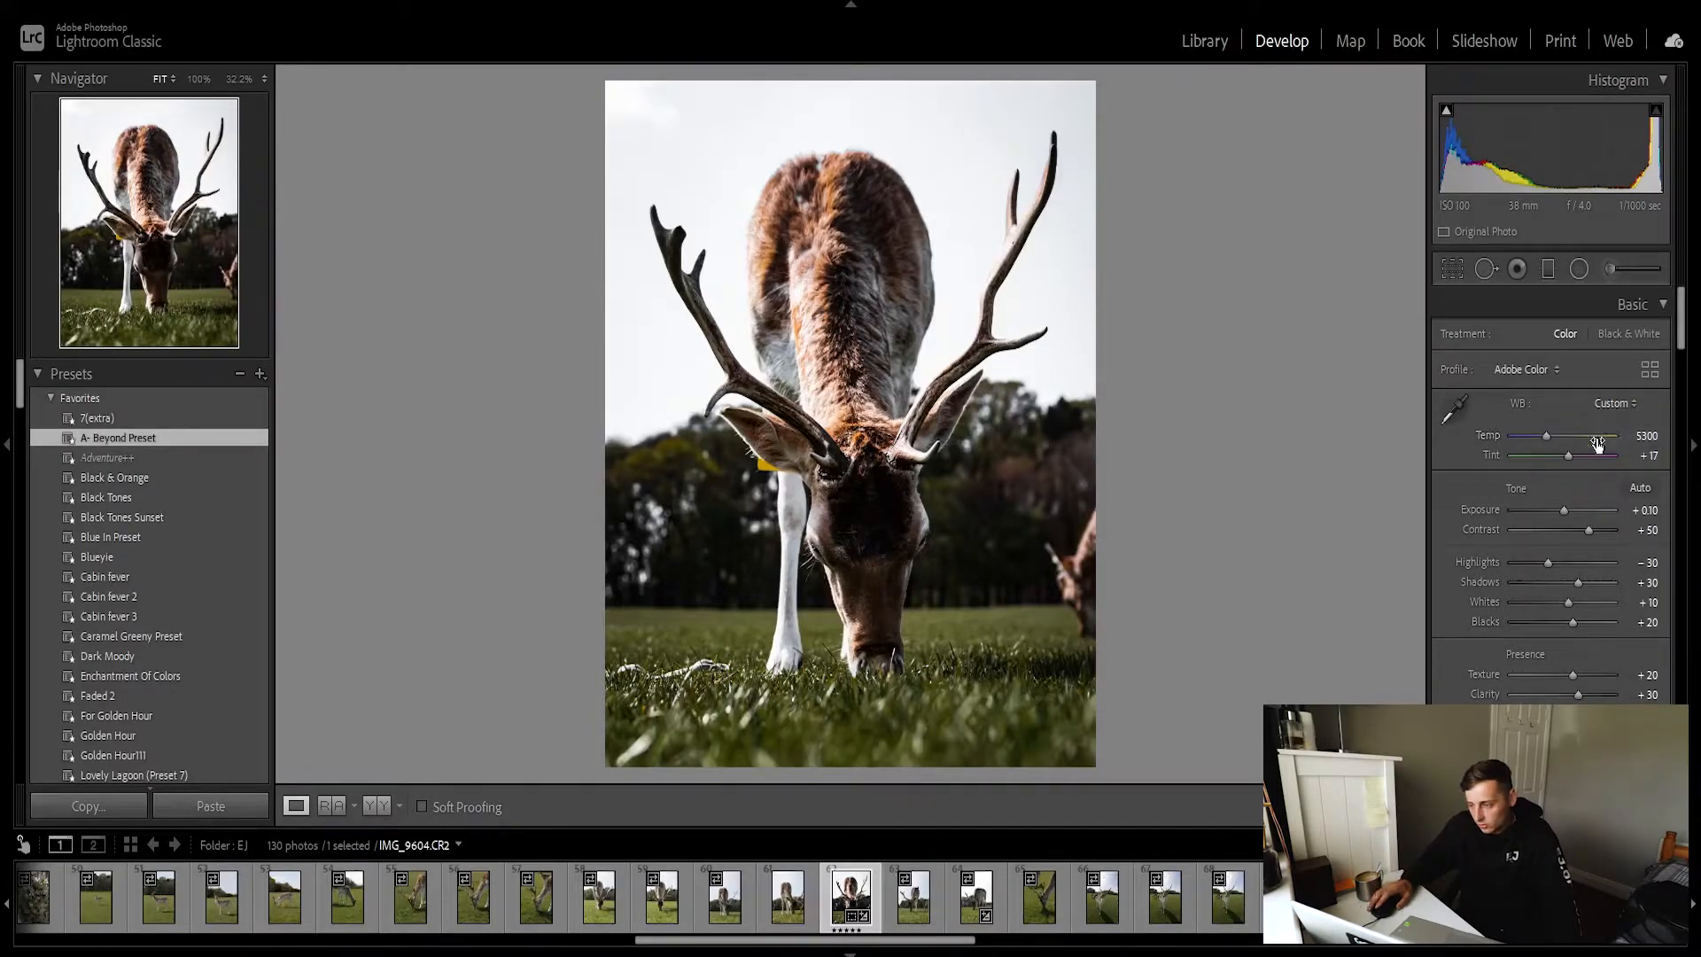
double_click(1590, 528)
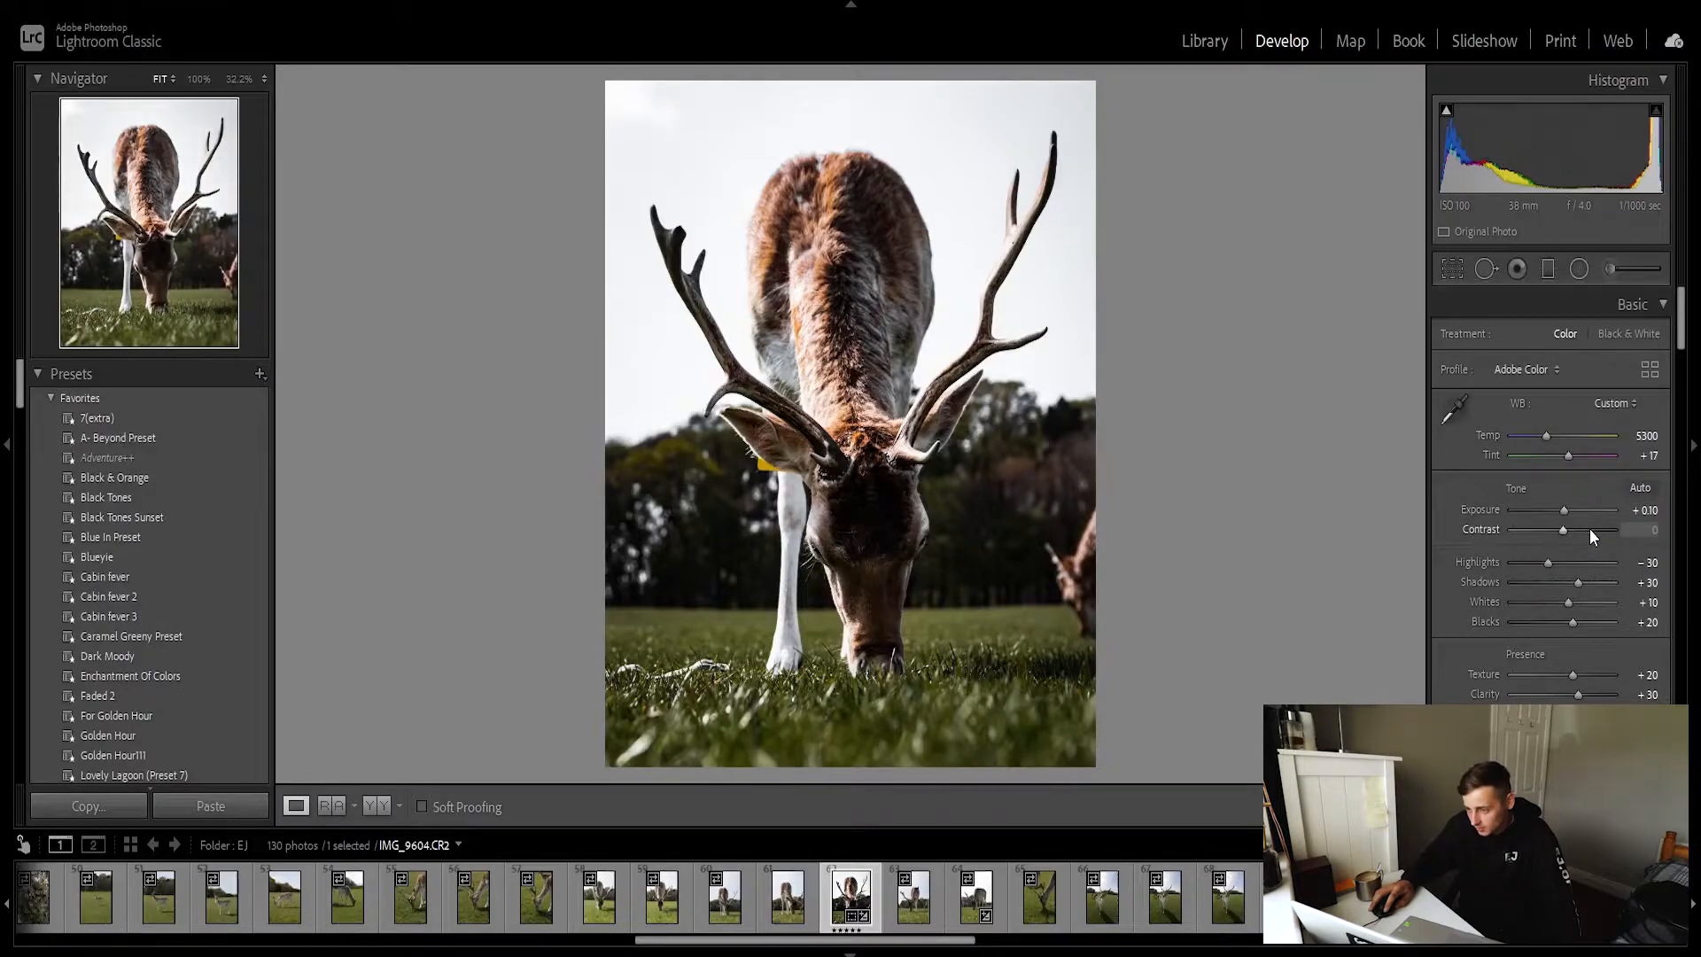
key(Up)
key(Up)
key(Up)
key(Up)
key(Up)
key(Up)
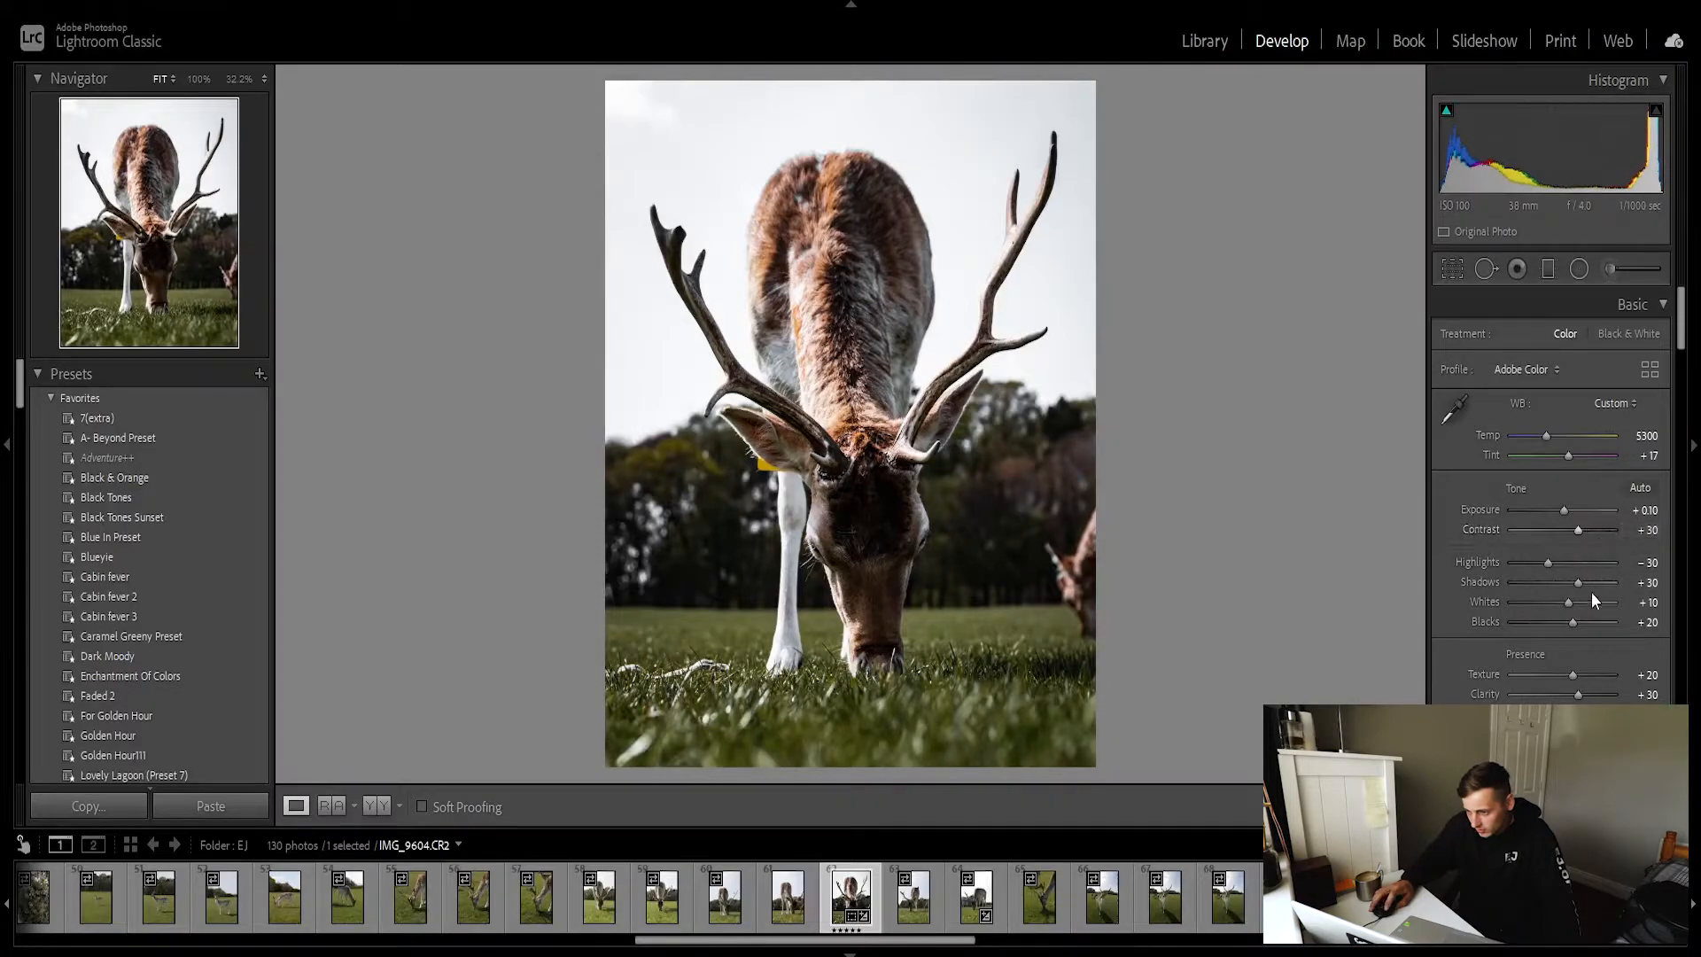
Set Blacks to +10 in the deer photo's tone adjustments.
double_click(1573, 624)
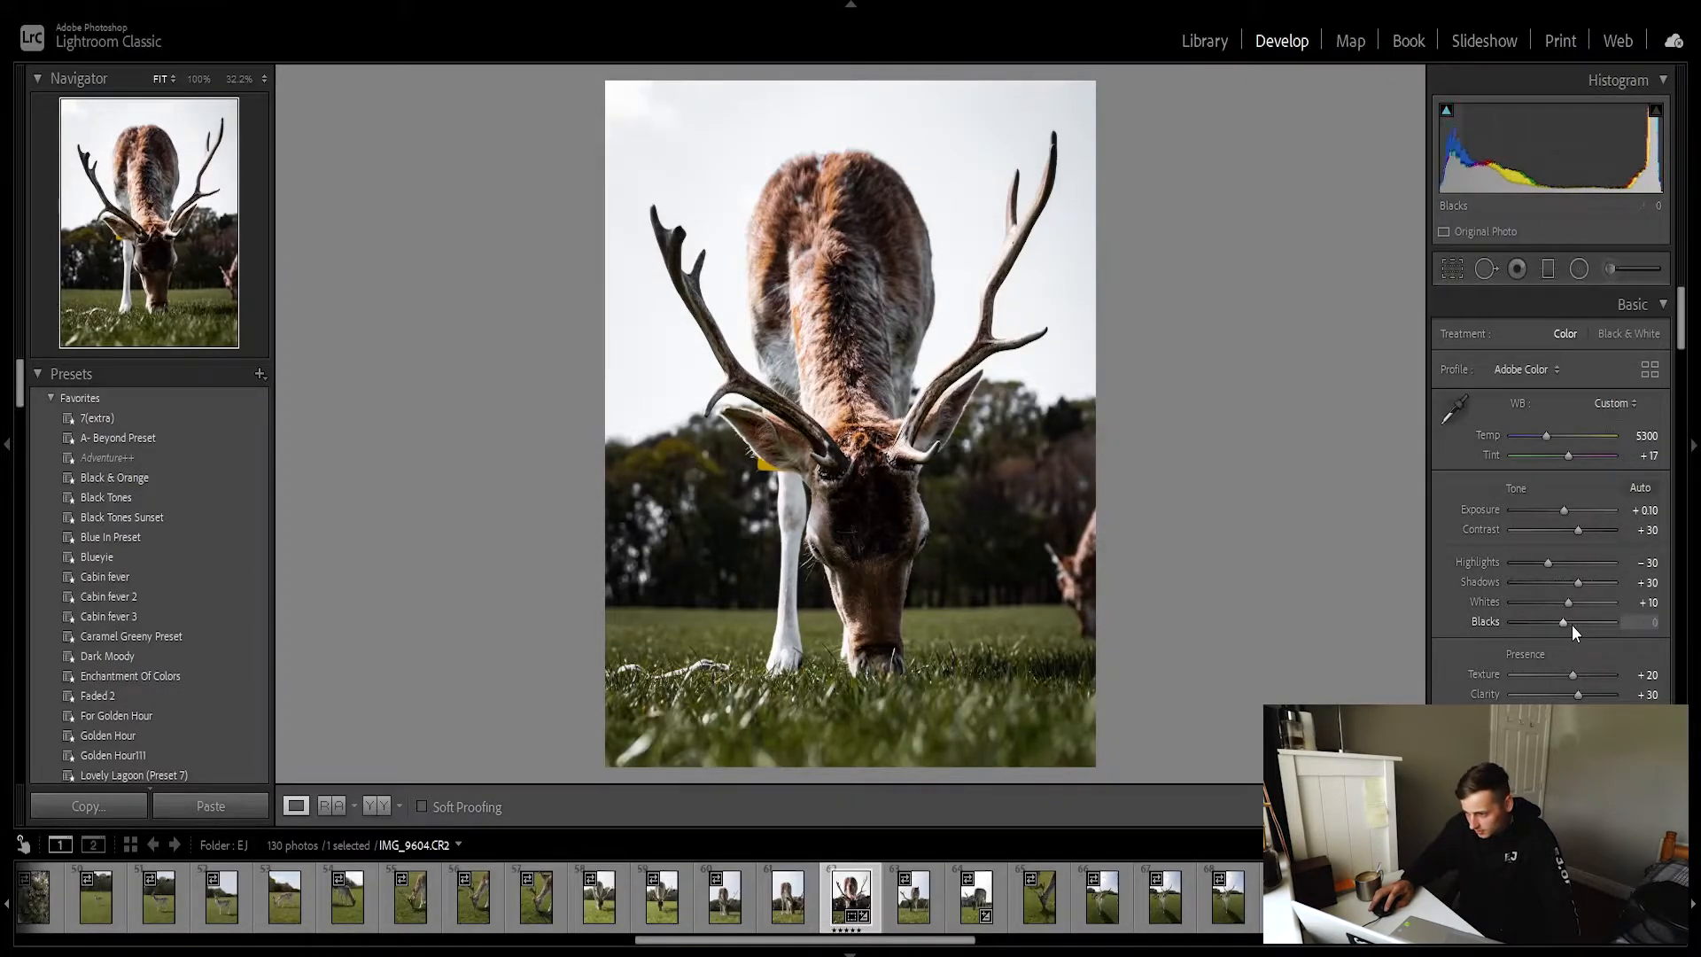
key(Up)
key(Up)
key(Up)
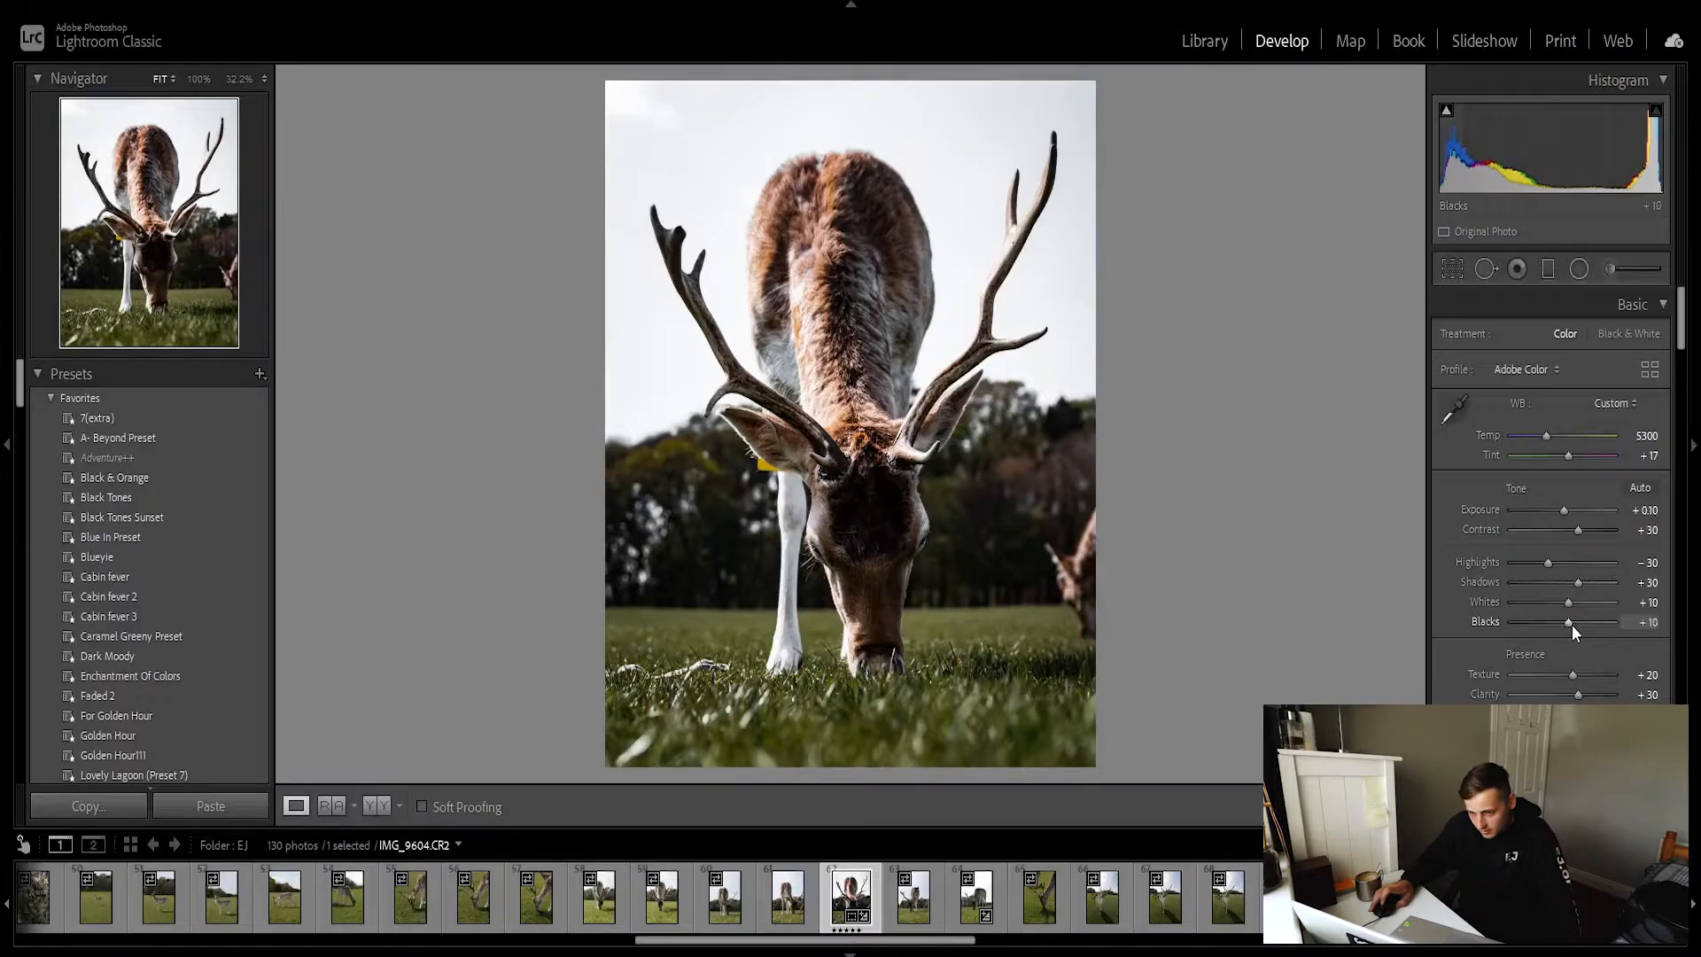
Lower the deer photo's Clarity to +15 and Texture to +18.
key(Down)
key(Down)
key(Down)
key(Down)
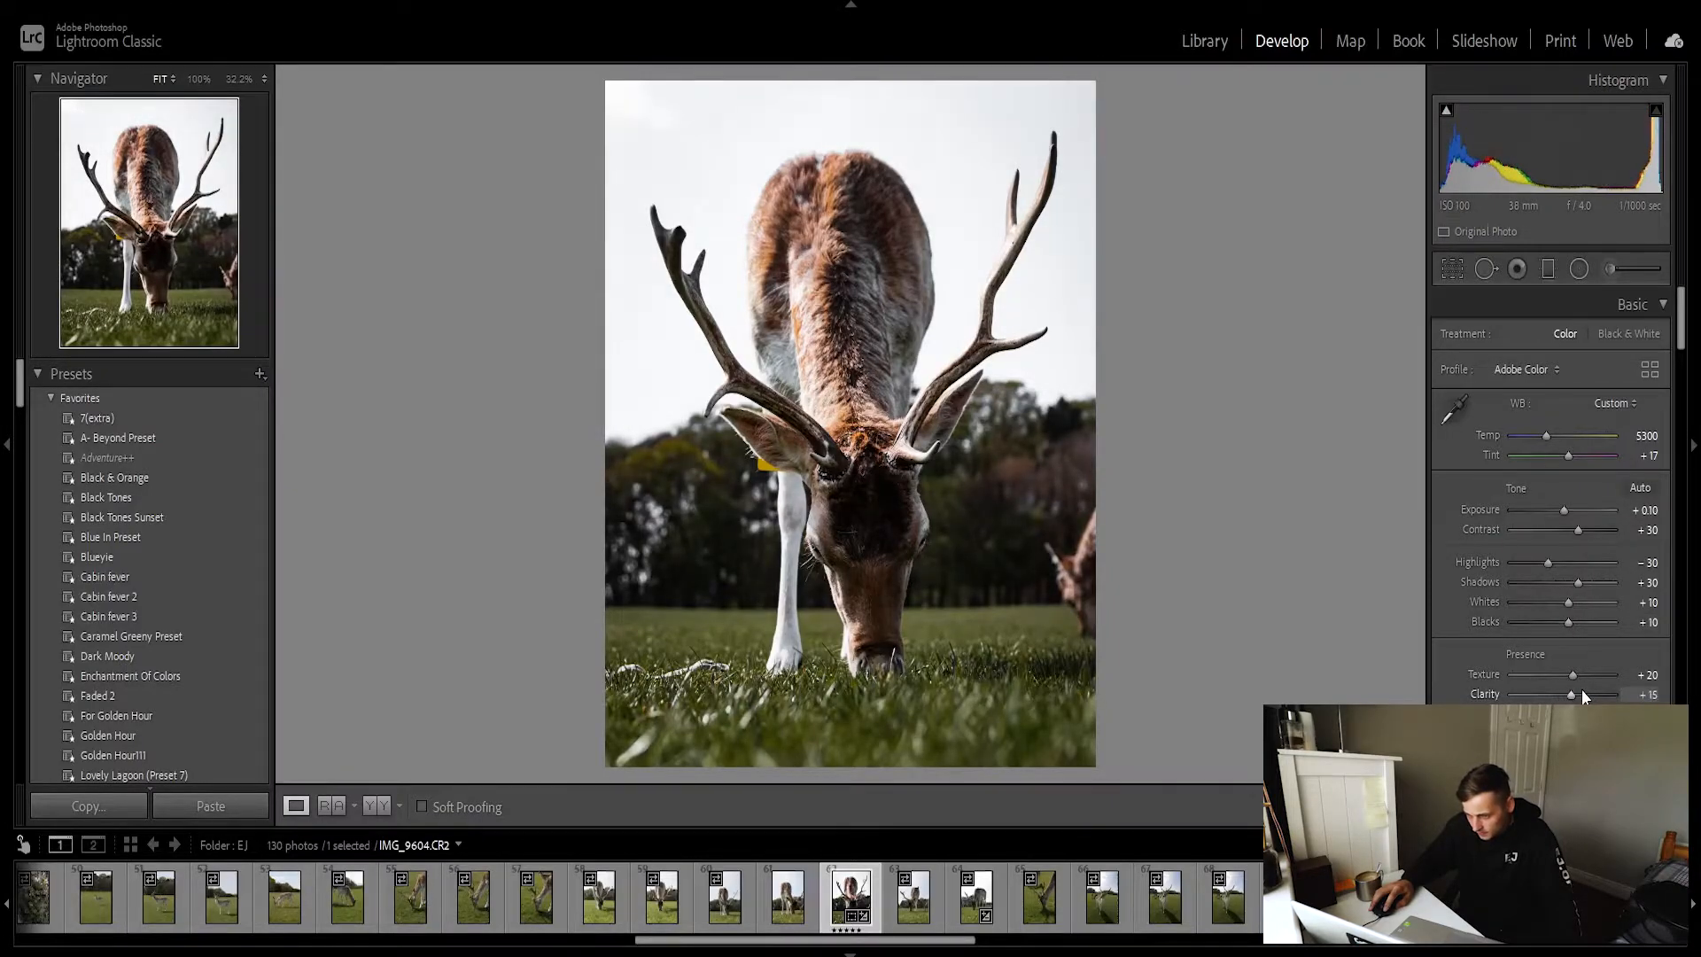
key(Up)
scroll(1577, 679, up, 4)
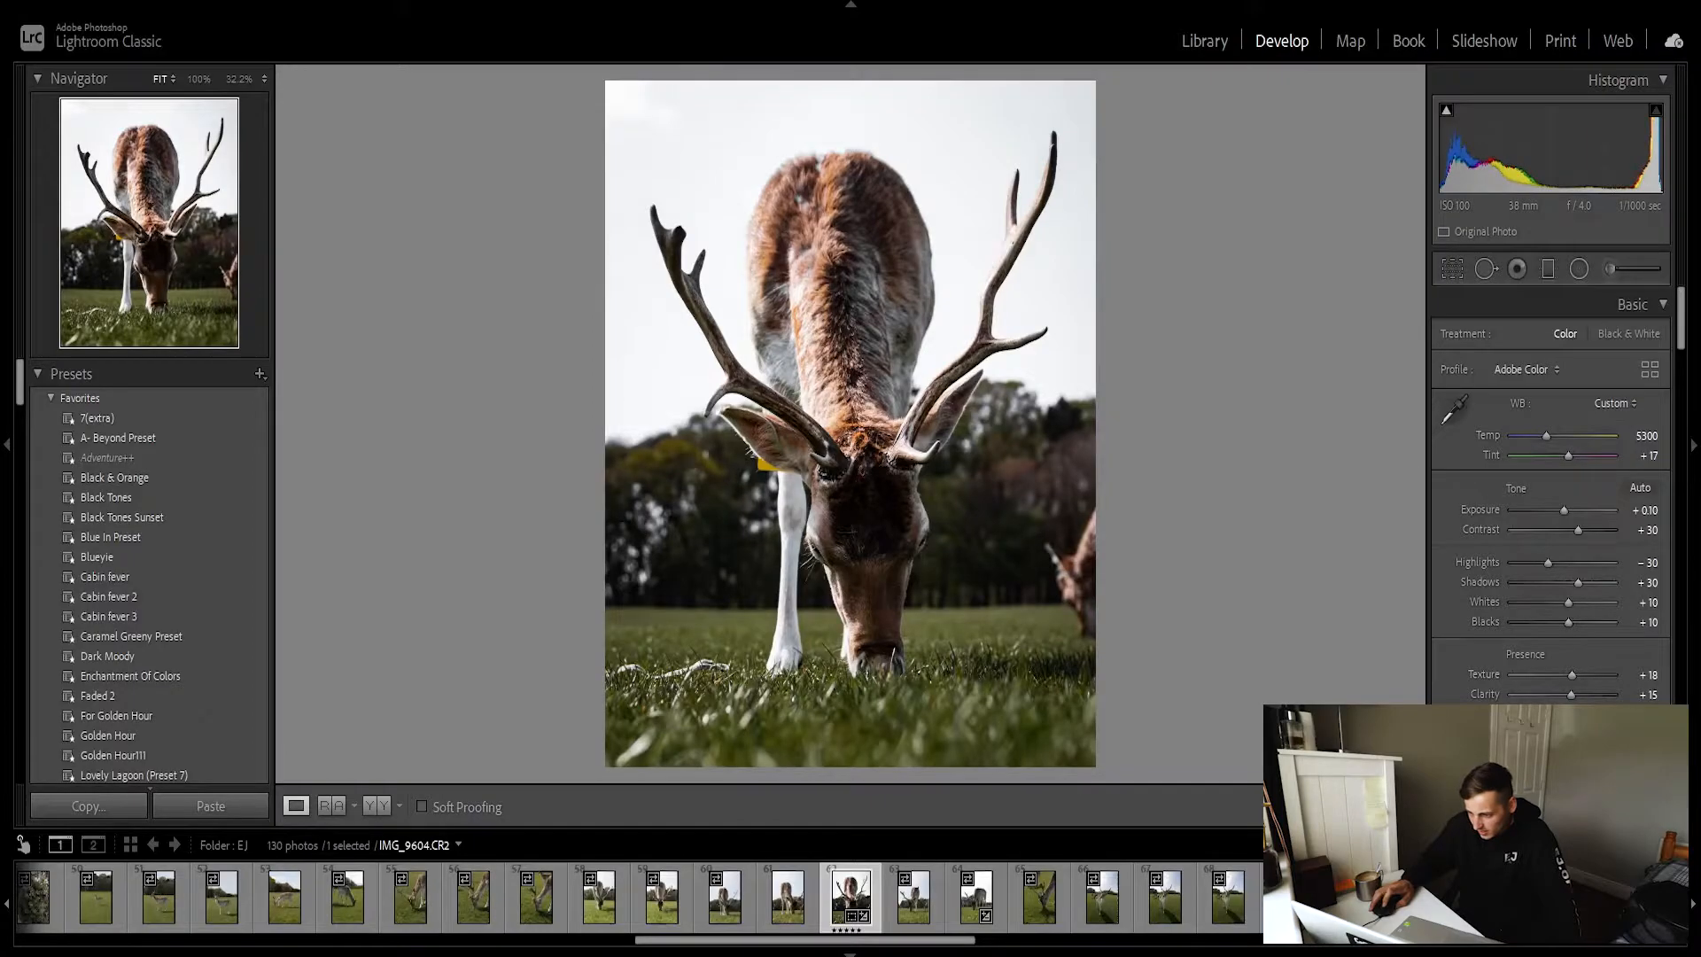
Set the HSL saturation of Blue to -50 and Aqua to -75.
scroll(1552, 592, down, 5)
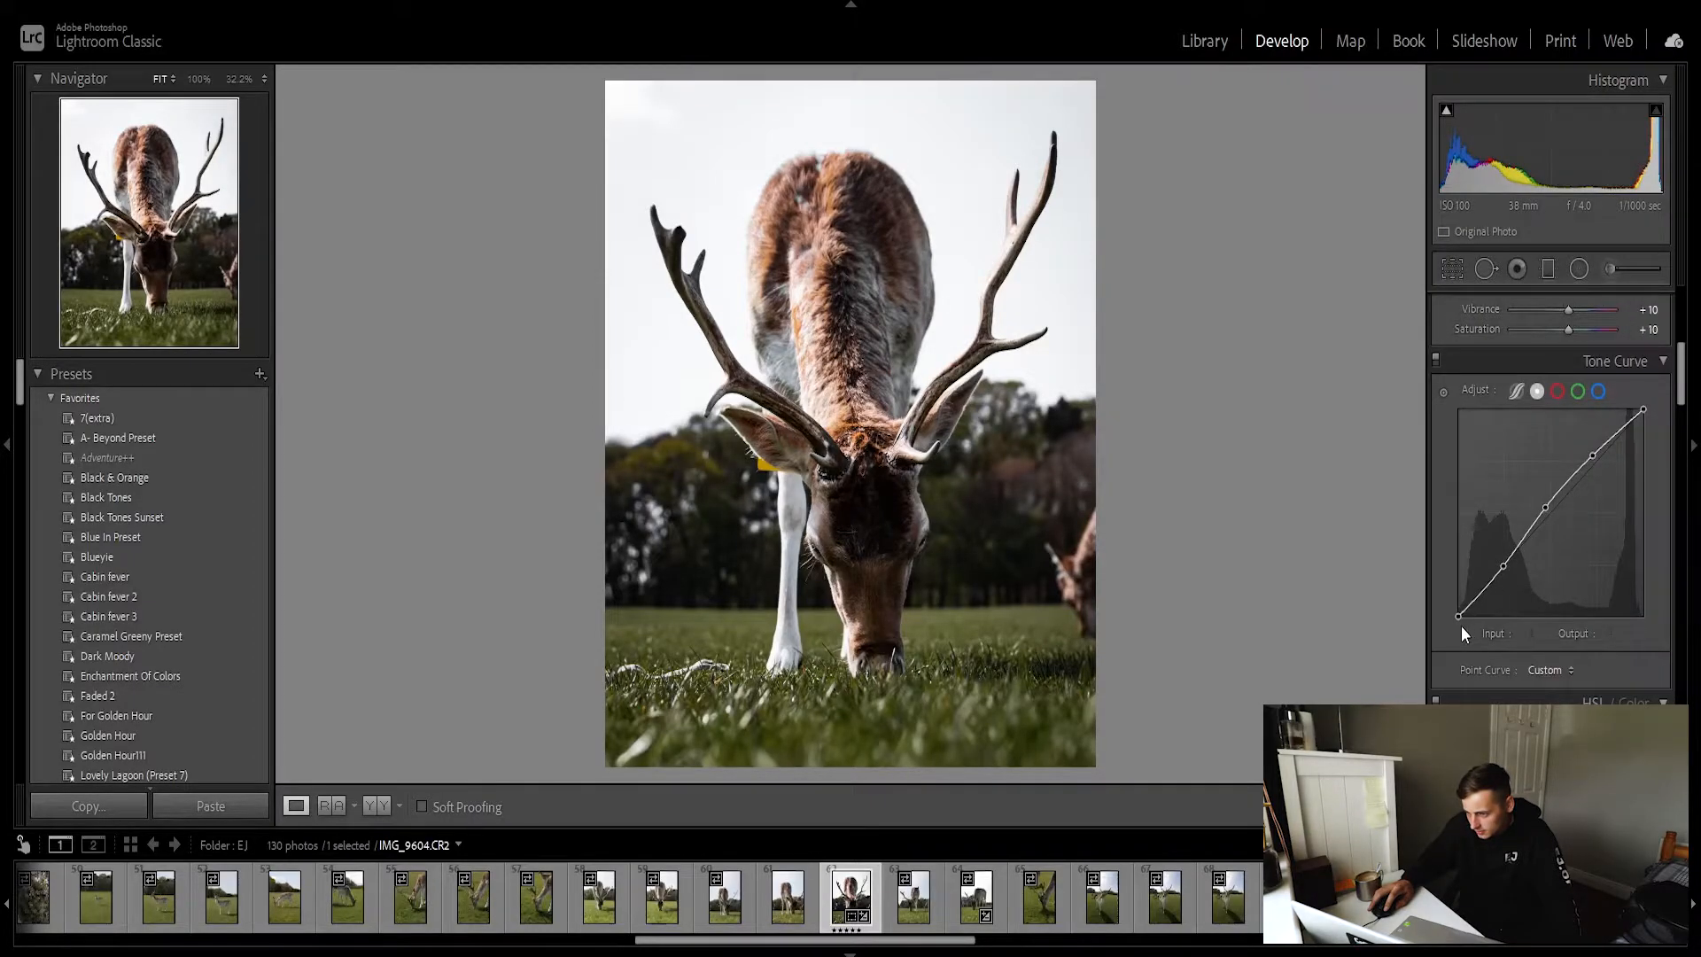
scroll(1581, 511, down, 5)
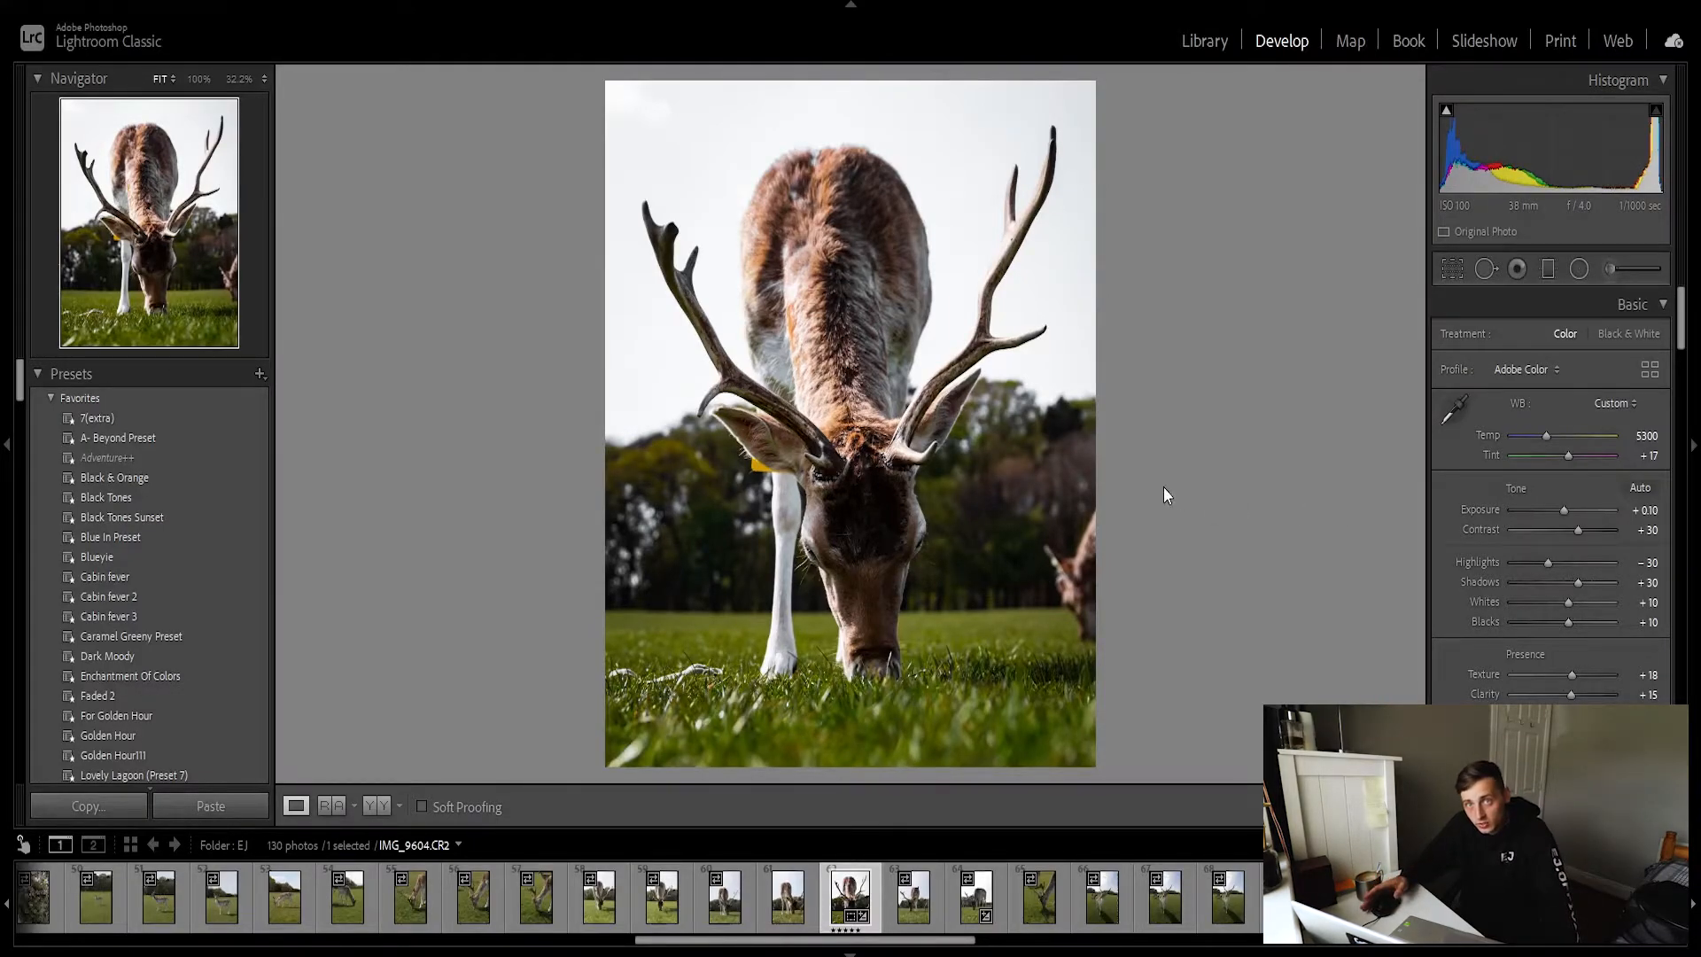
scroll(1612, 654, down, 10)
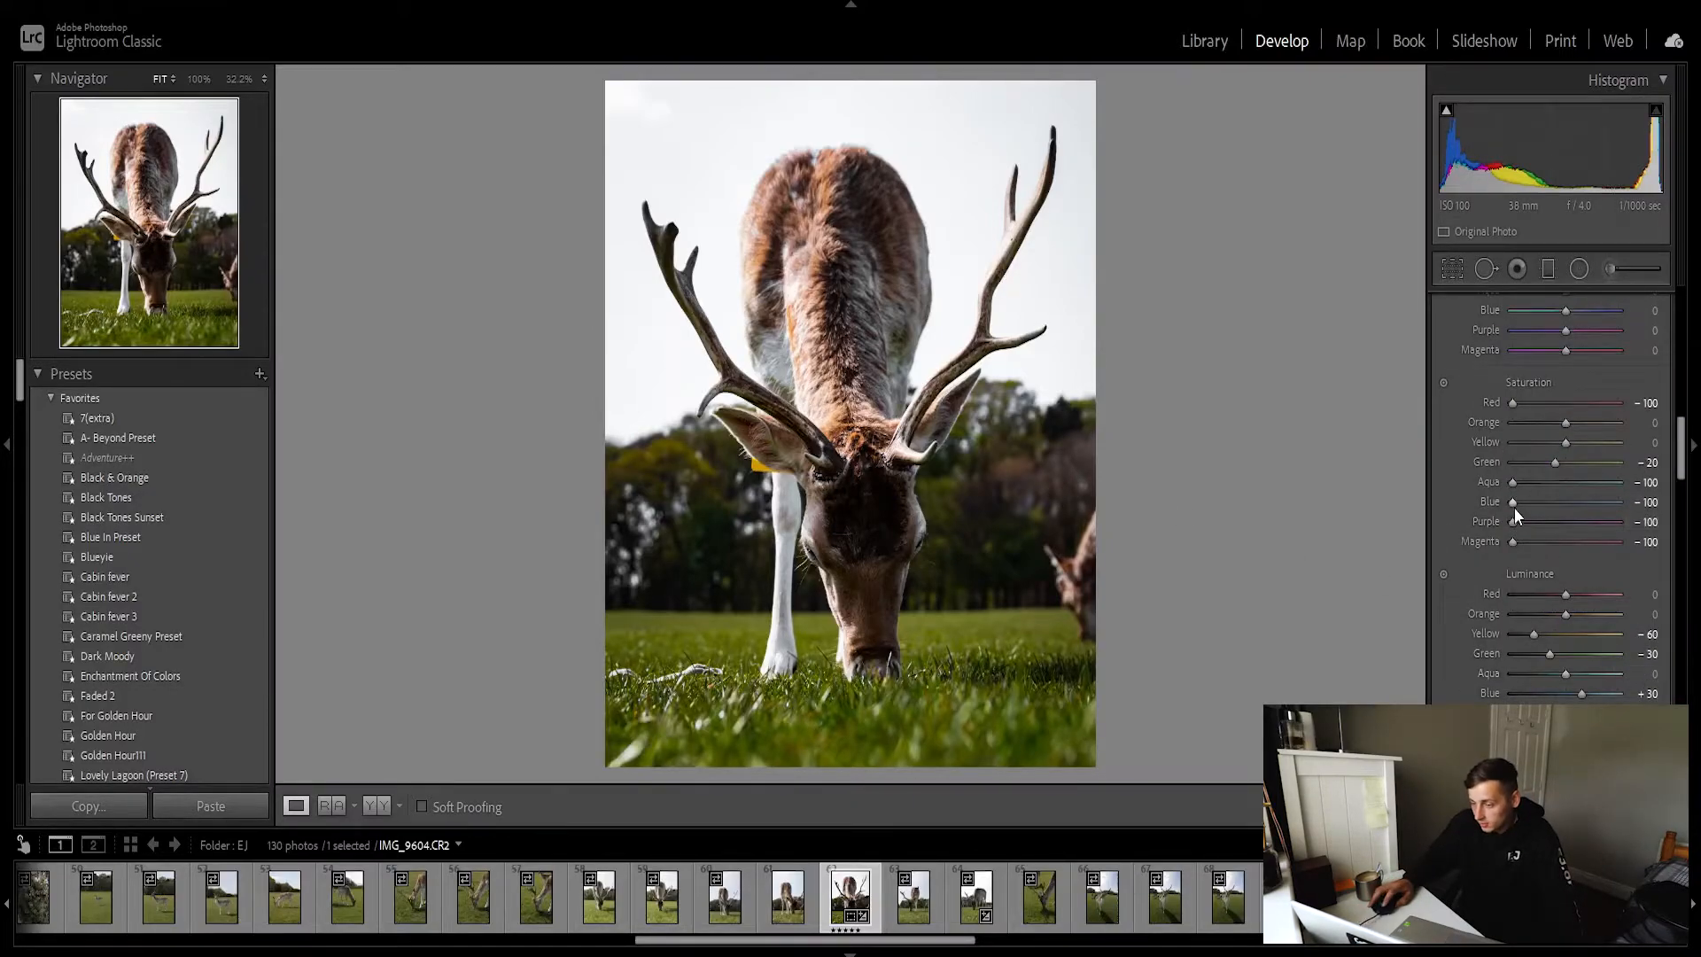
scroll(1514, 508, up, 13)
scroll(1513, 508, down, 4)
scroll(1513, 508, up, 1)
scroll(1517, 487, up, 19)
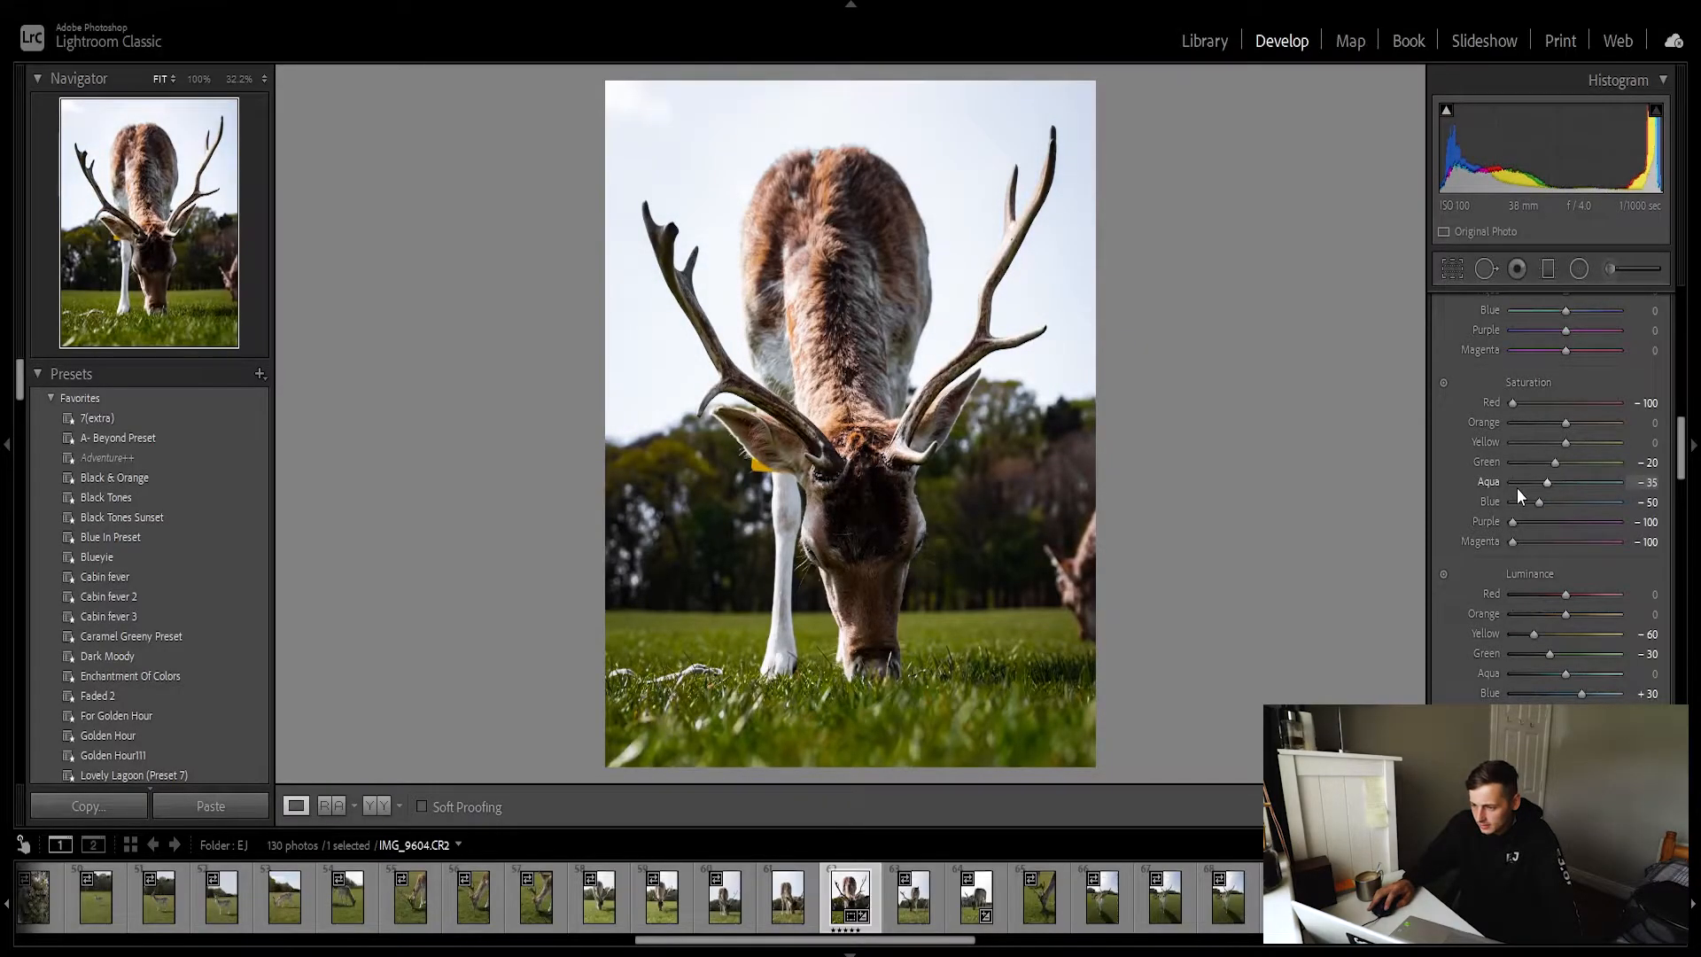
scroll(1518, 489, down, 8)
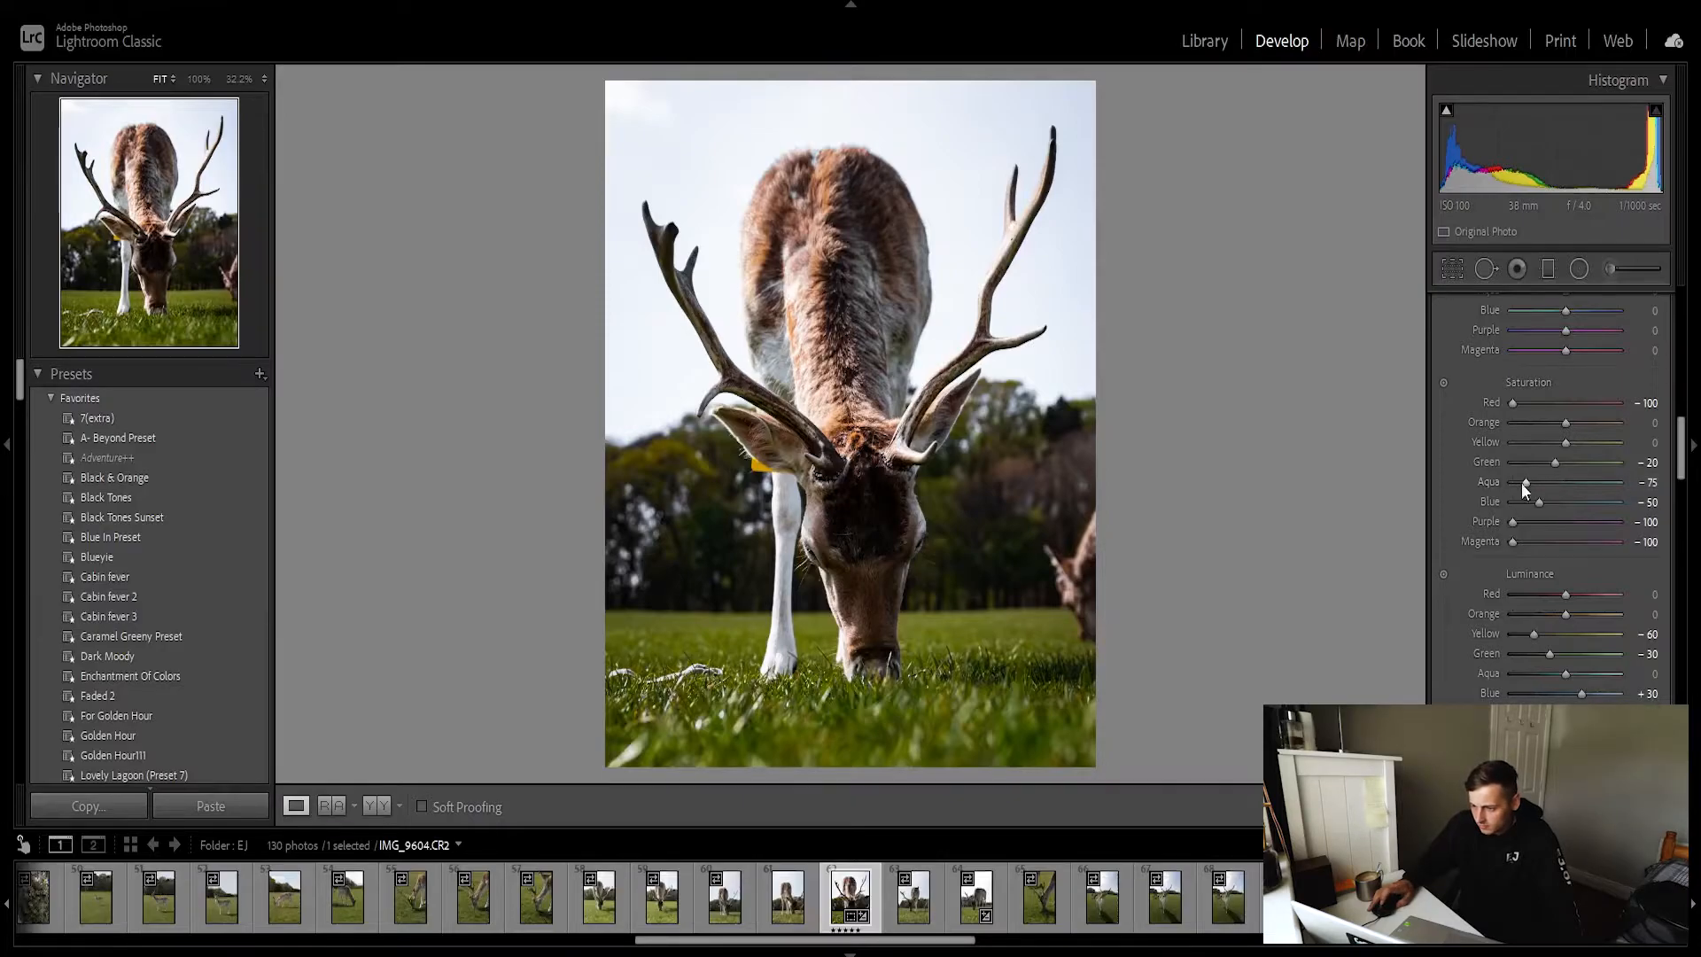
Set the Red saturation to -50 and the Yellow luminance to -30.
double_click(1512, 404)
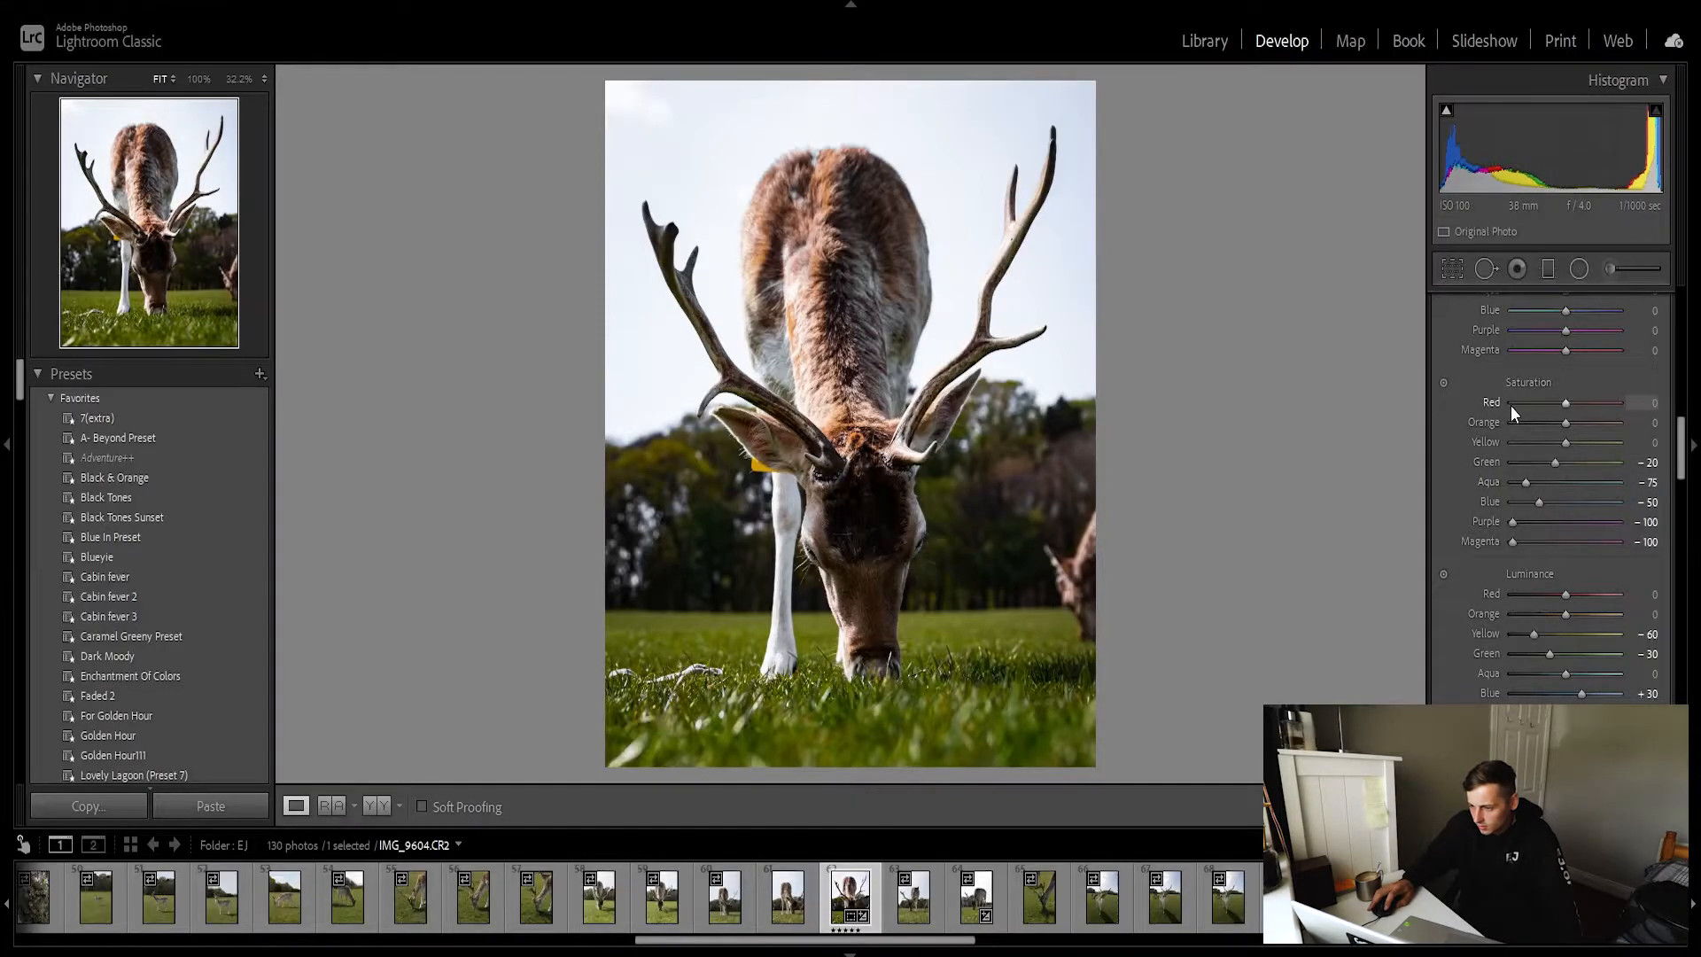
scroll(1512, 406, down, 10)
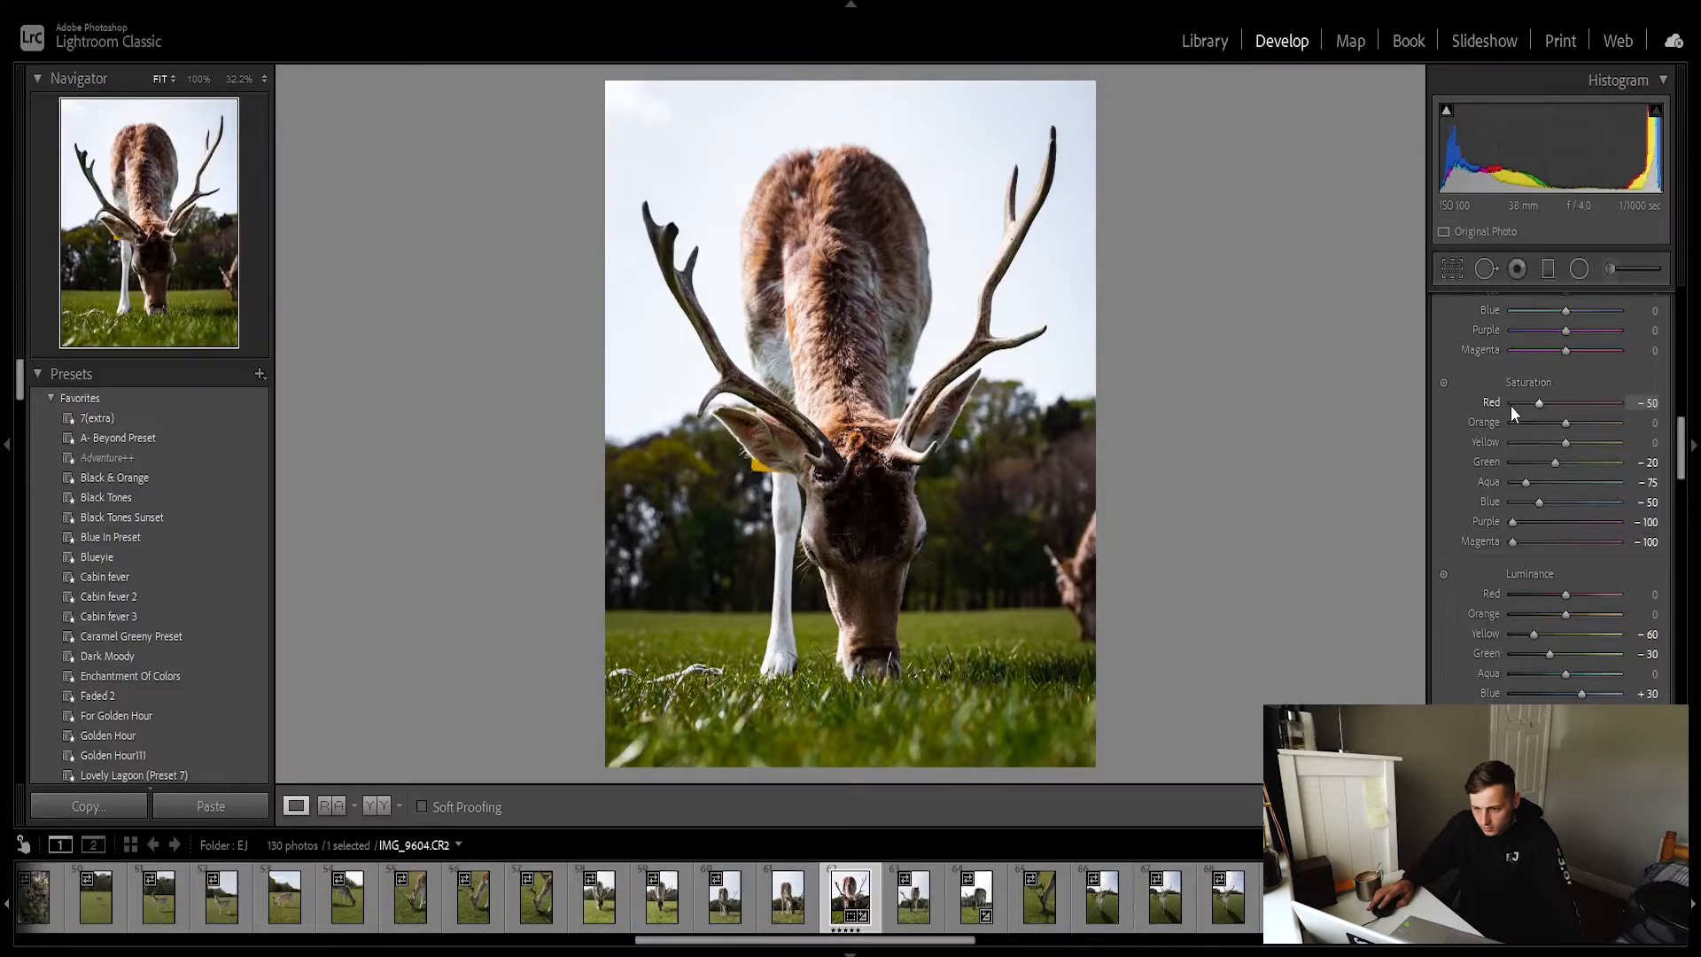
double_click(1538, 634)
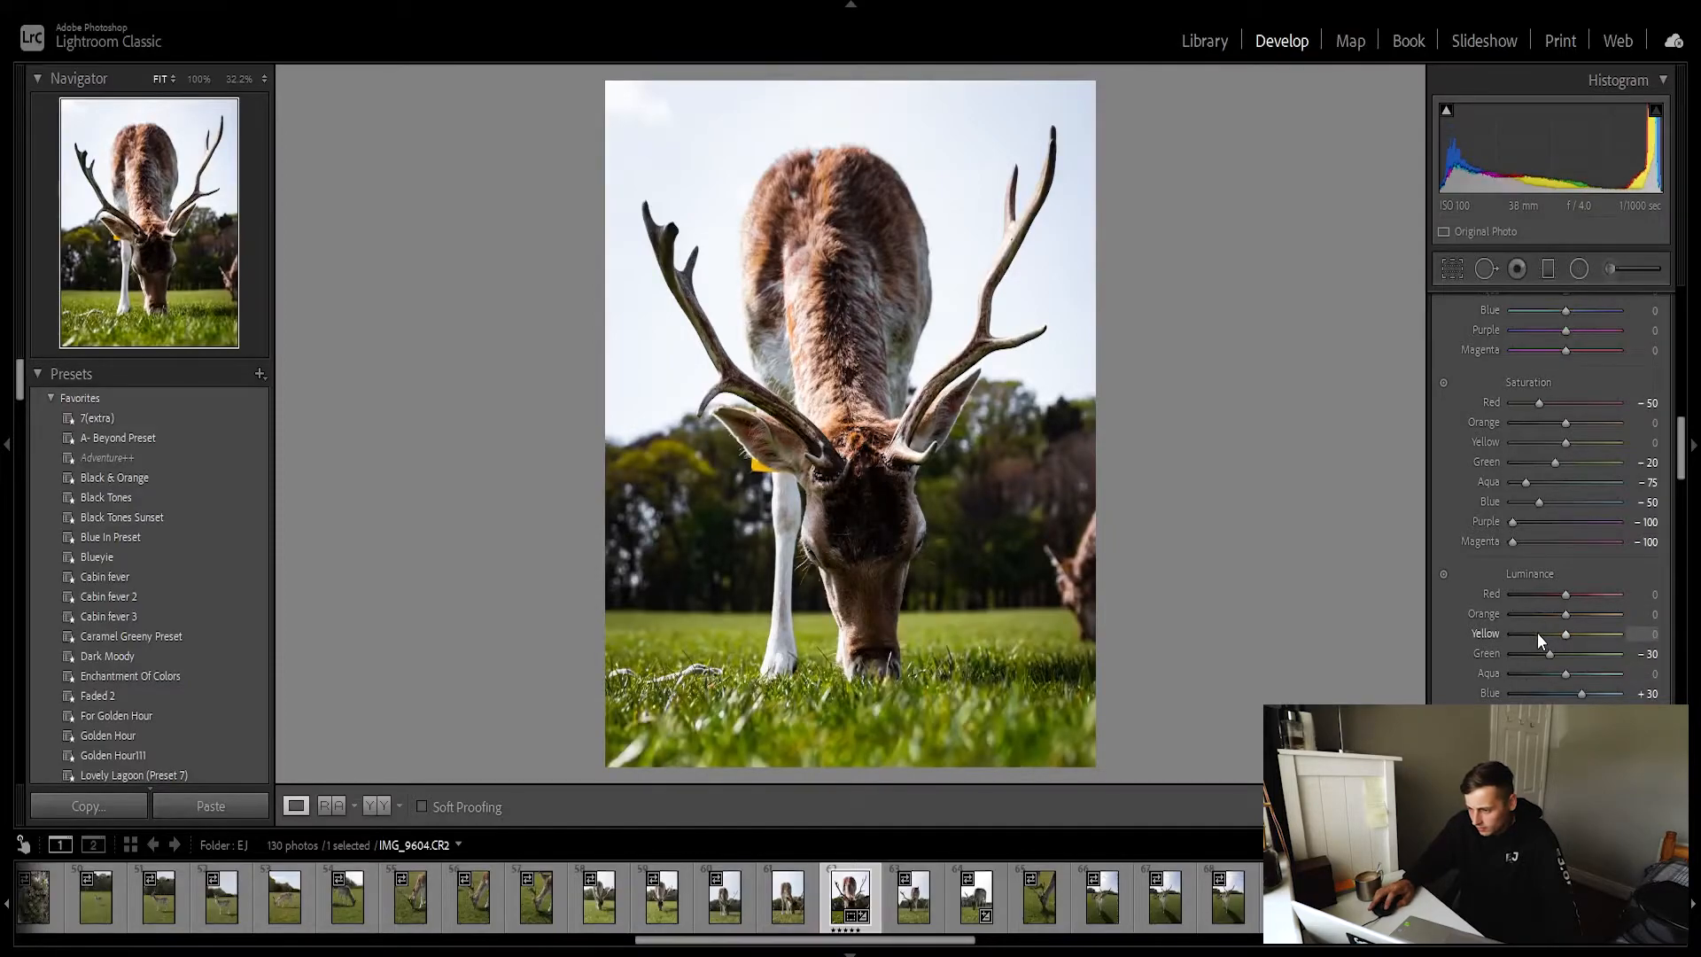
scroll(1538, 633, down, 6)
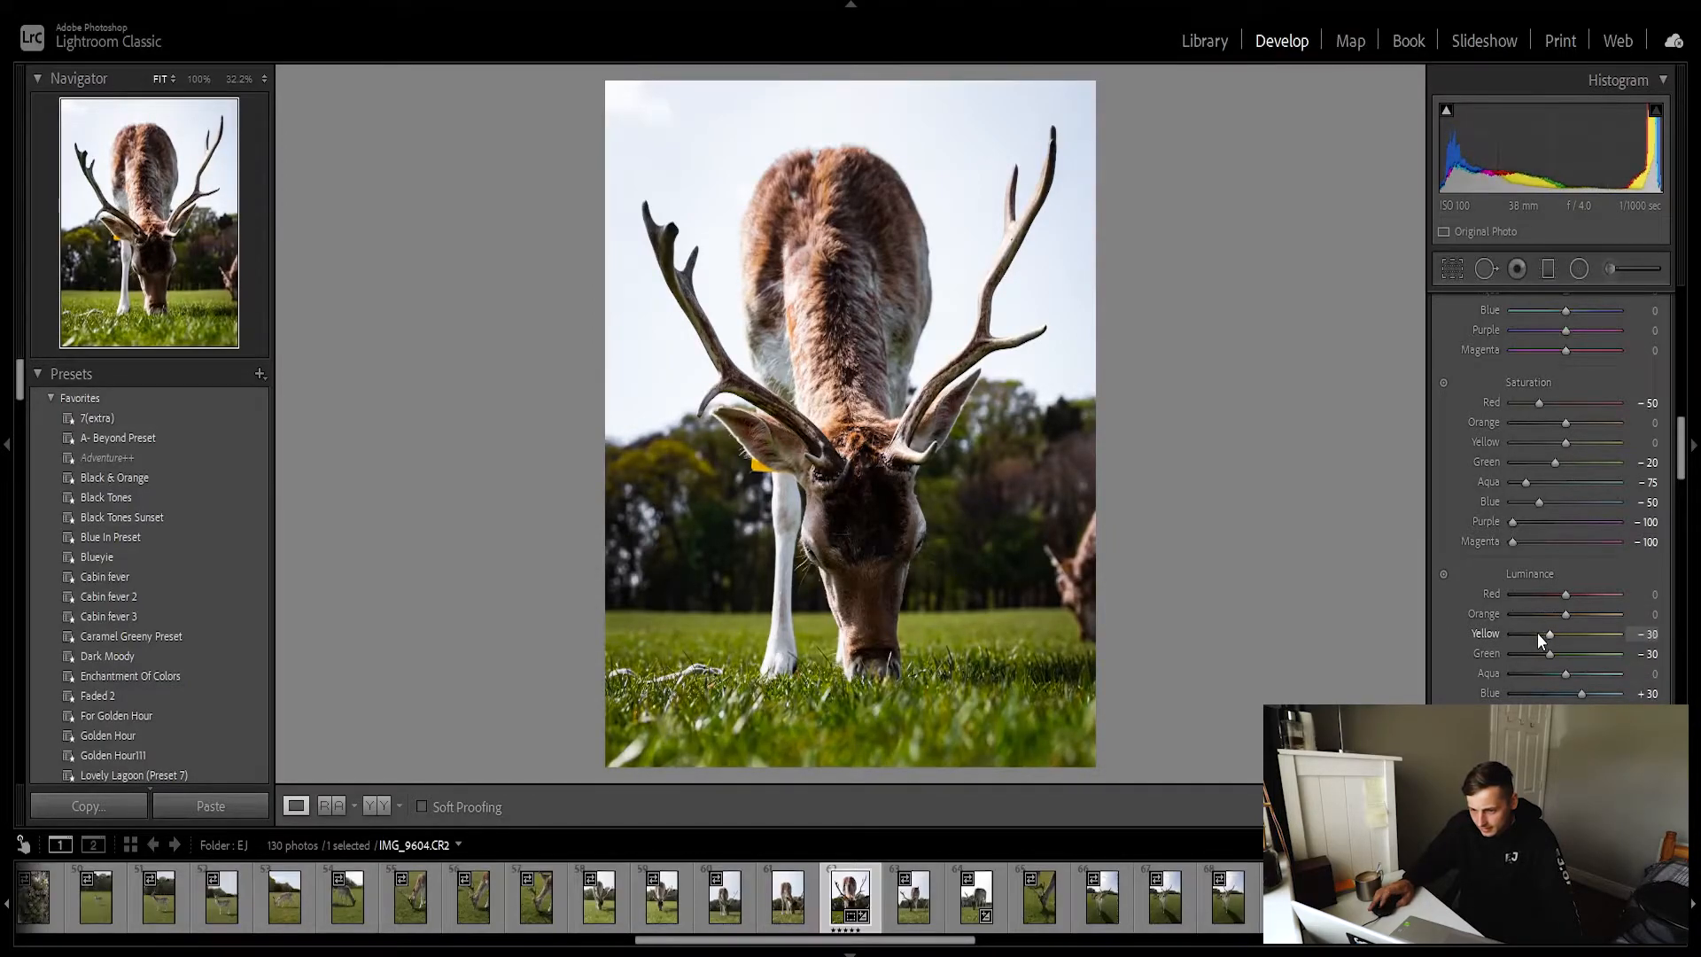
Draw a radial filter over the deer's face and fit its ellipse from the forehead to the muzzle.
key(shift+m)
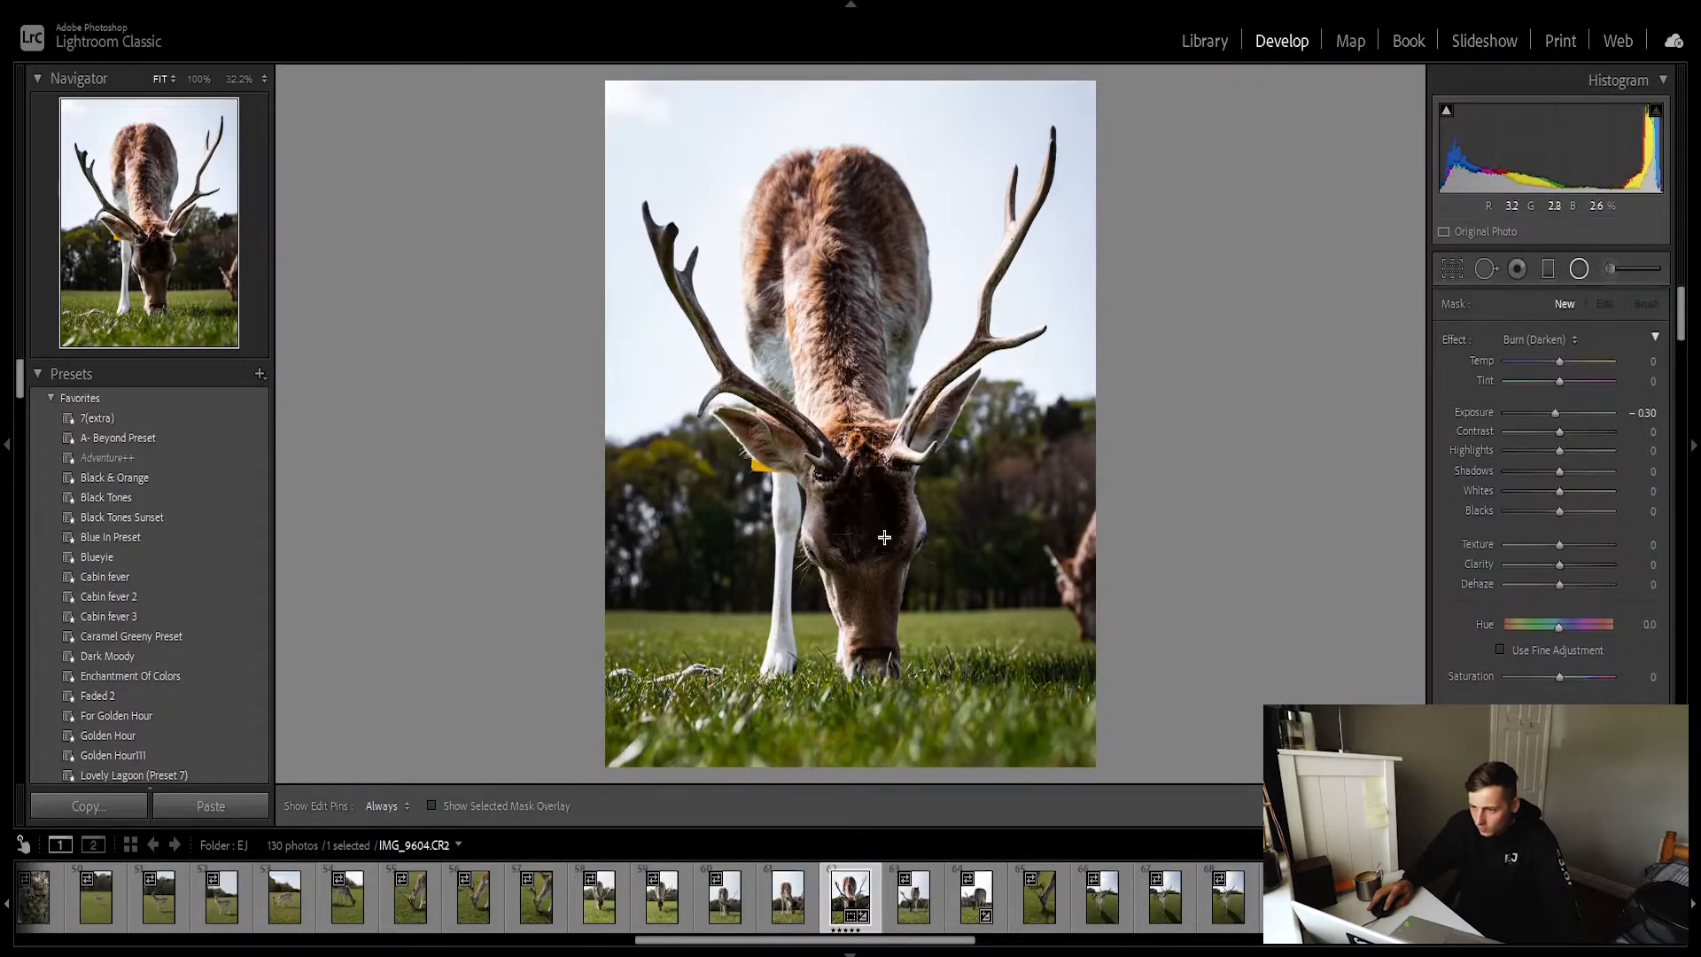
mouse_move(864, 611)
mouse_down()
mouse_move(885, 697)
mouse_move(927, 738)
mouse_up()
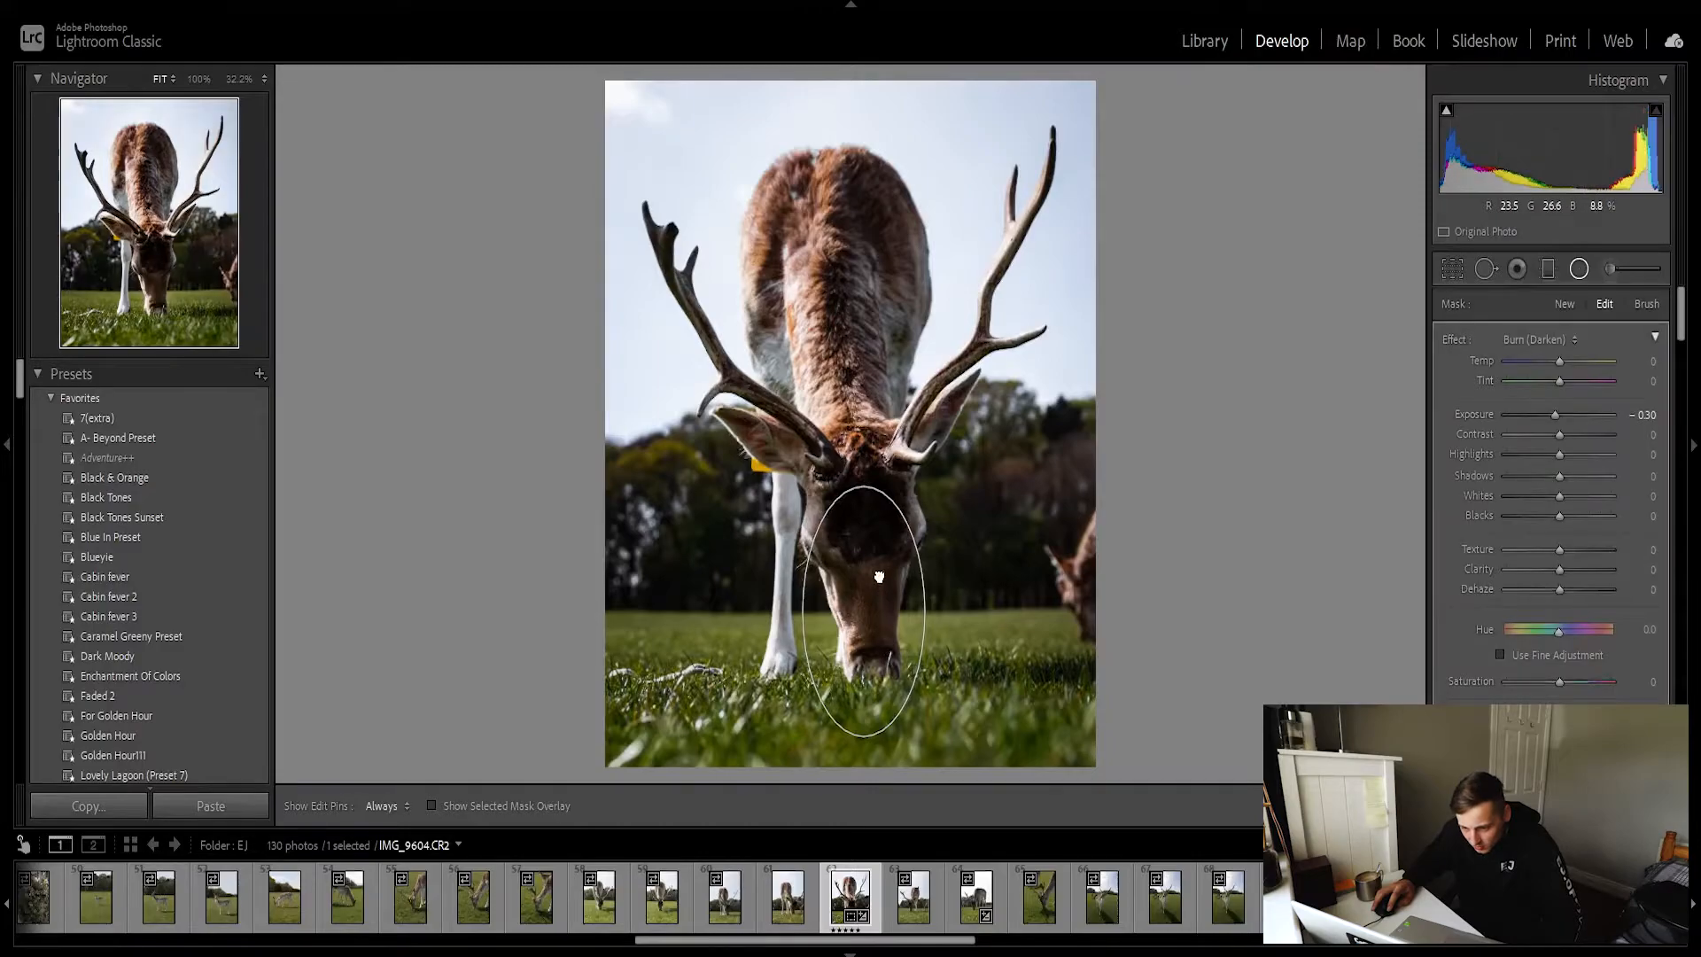
drag(879, 577, 879, 533)
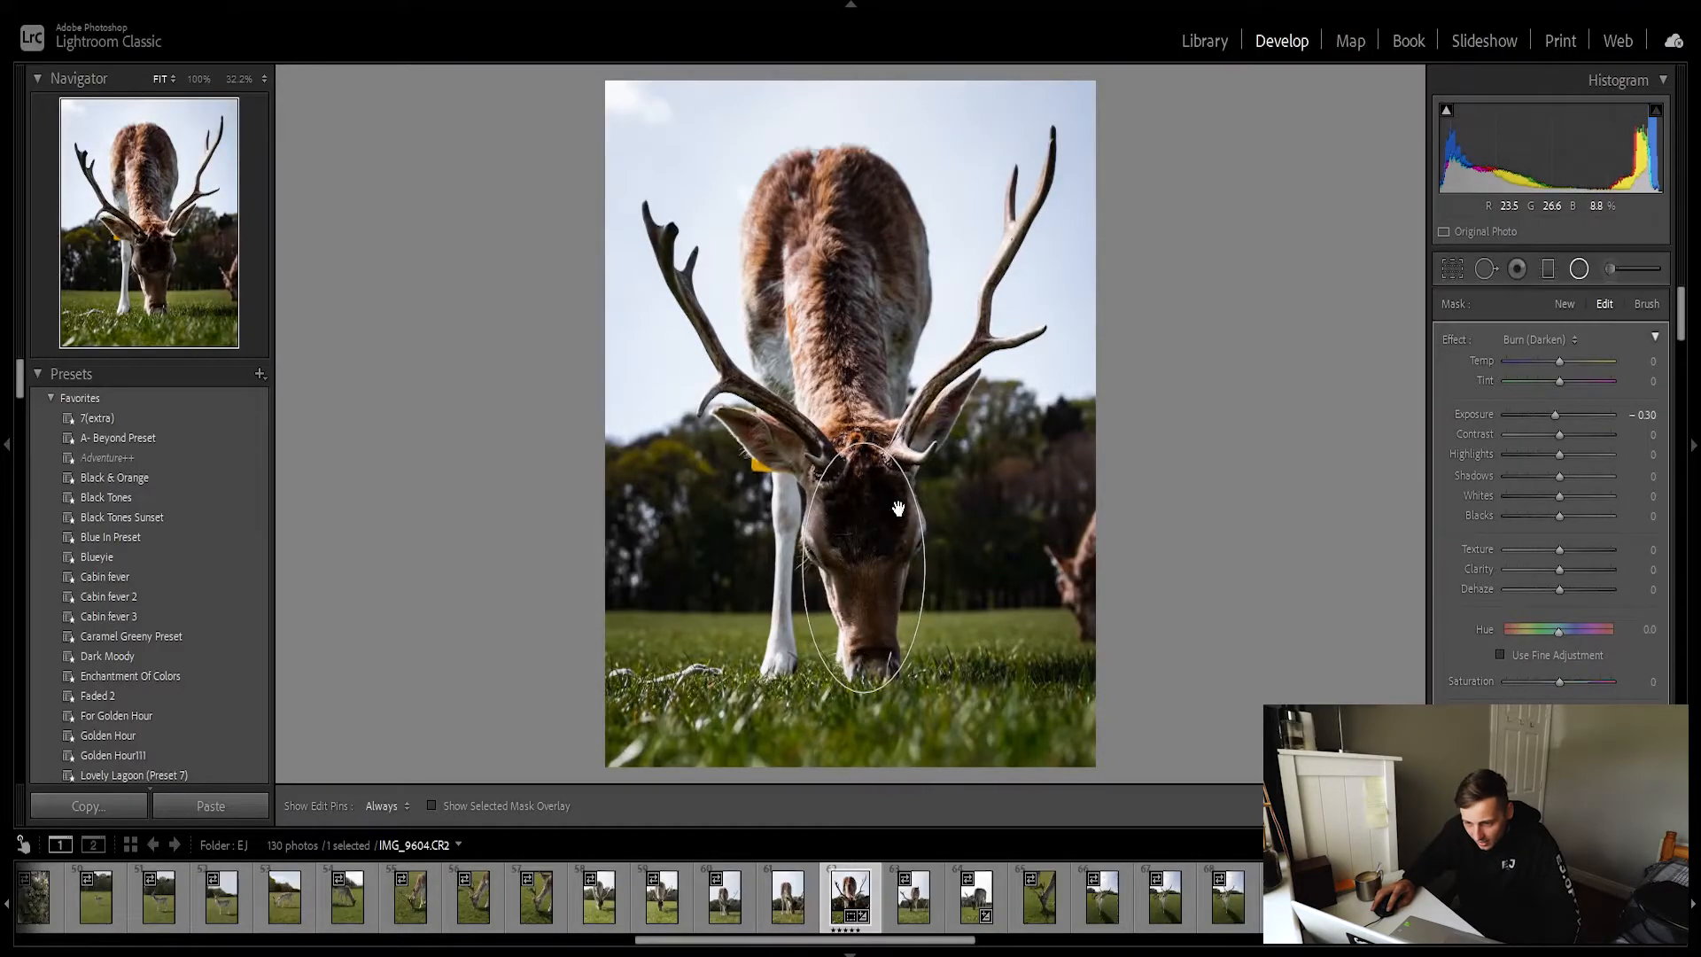
drag(864, 443, 864, 436)
drag(925, 580, 936, 569)
Invert the radial filter so that it affects the inside of the ellipse over the deer's face.
scroll(1541, 592, down, 5)
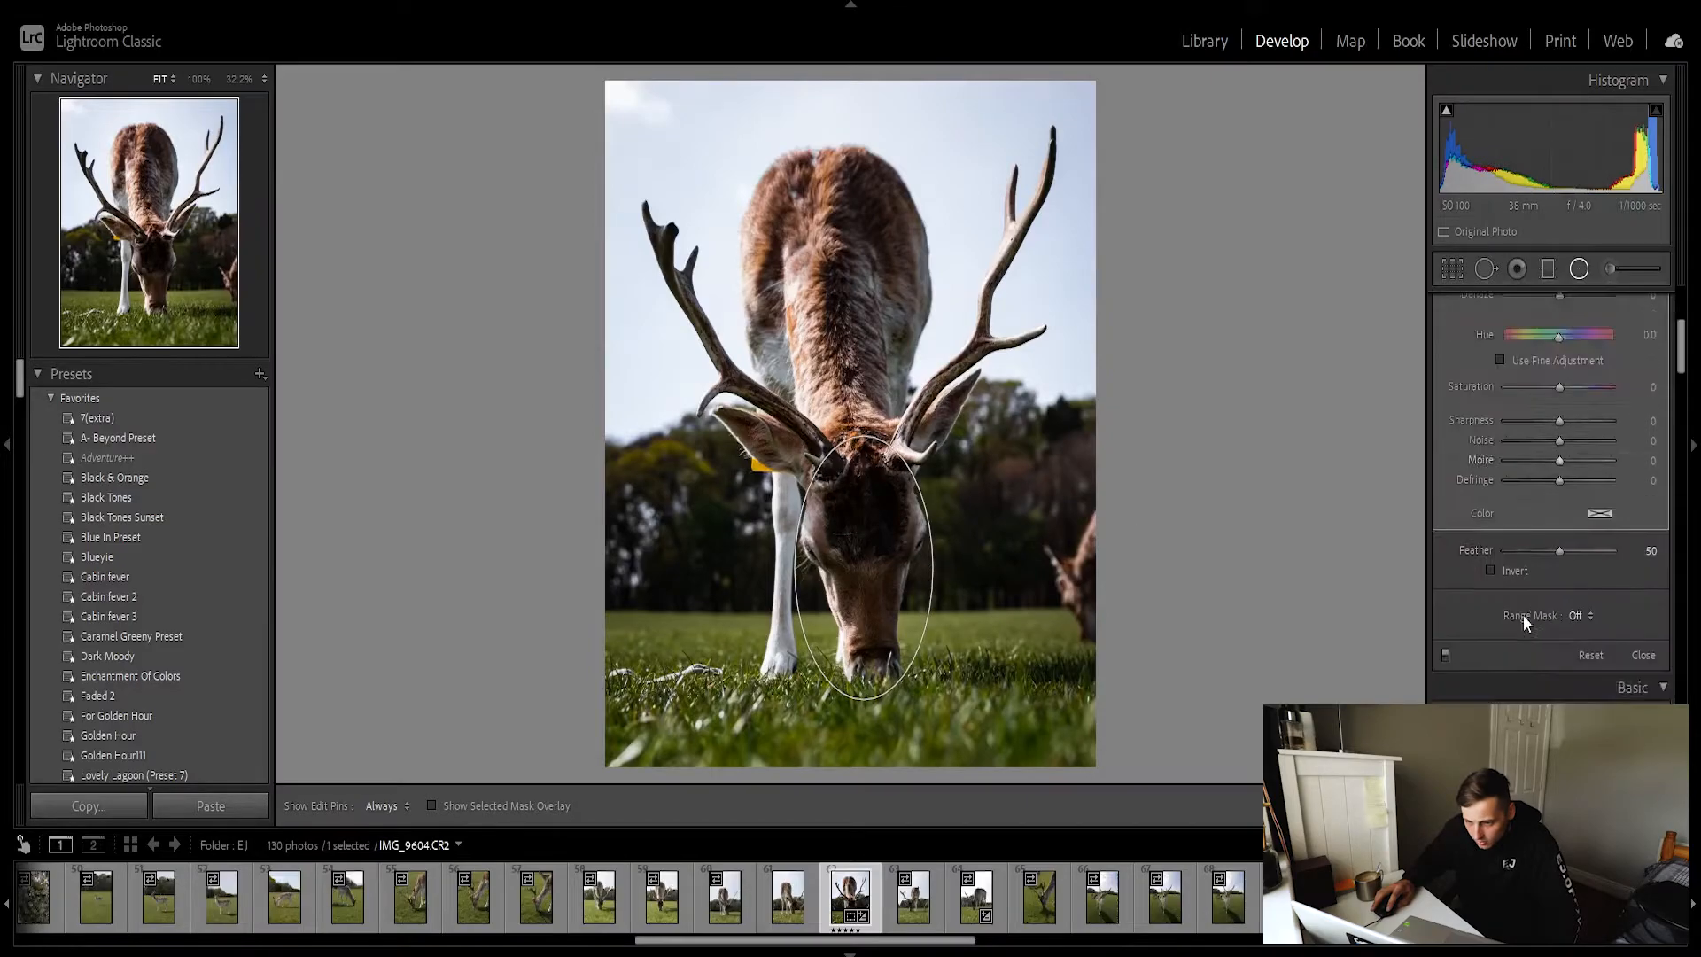
scroll(1529, 610, up, 3)
scroll(1535, 662, up, 2)
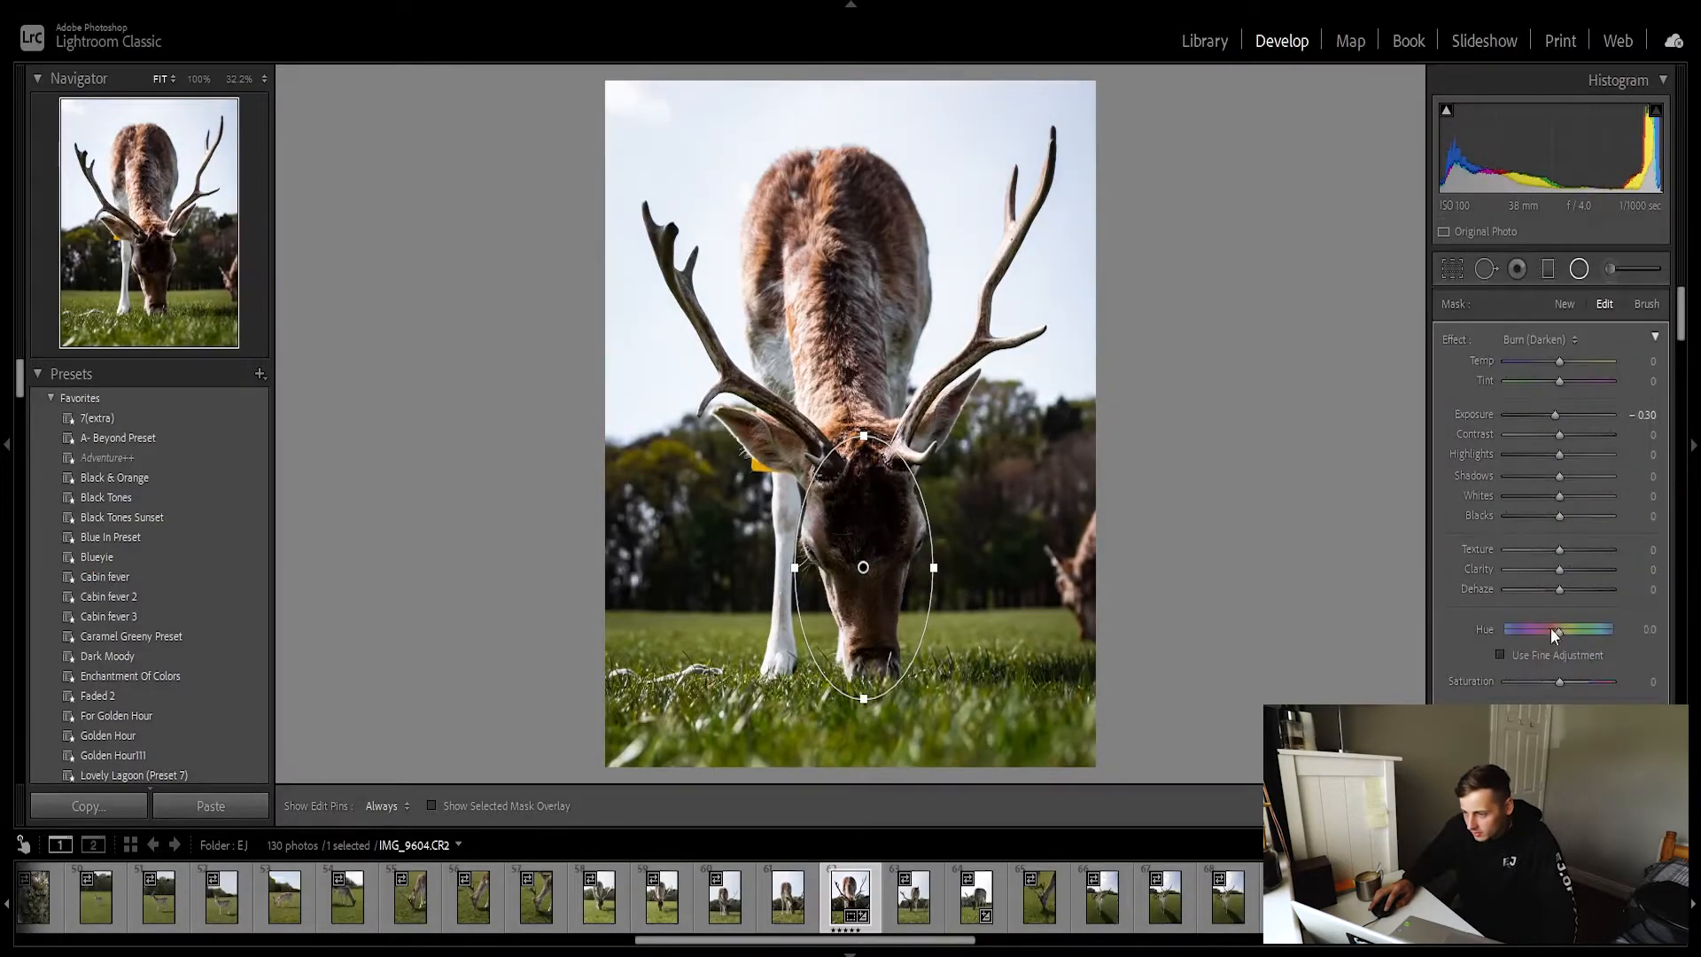
Set the exposure of the radial filter over the deer's face to 0.50.
drag(1554, 413, 1559, 420)
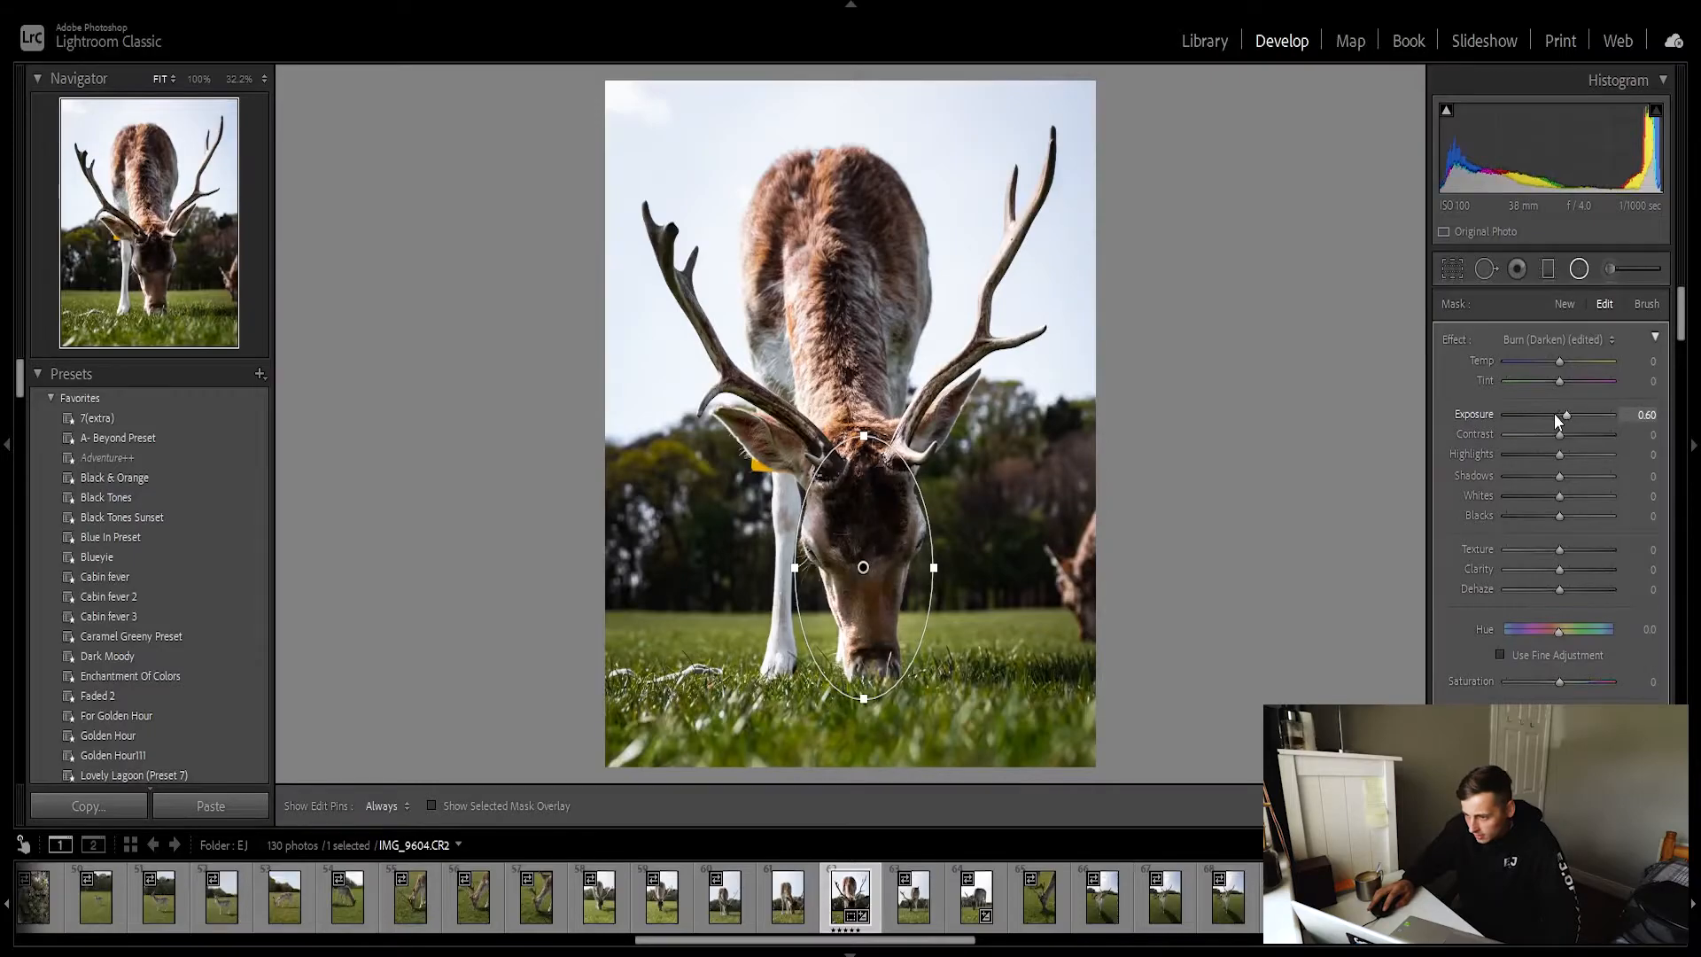
key(Down)
key(Down)
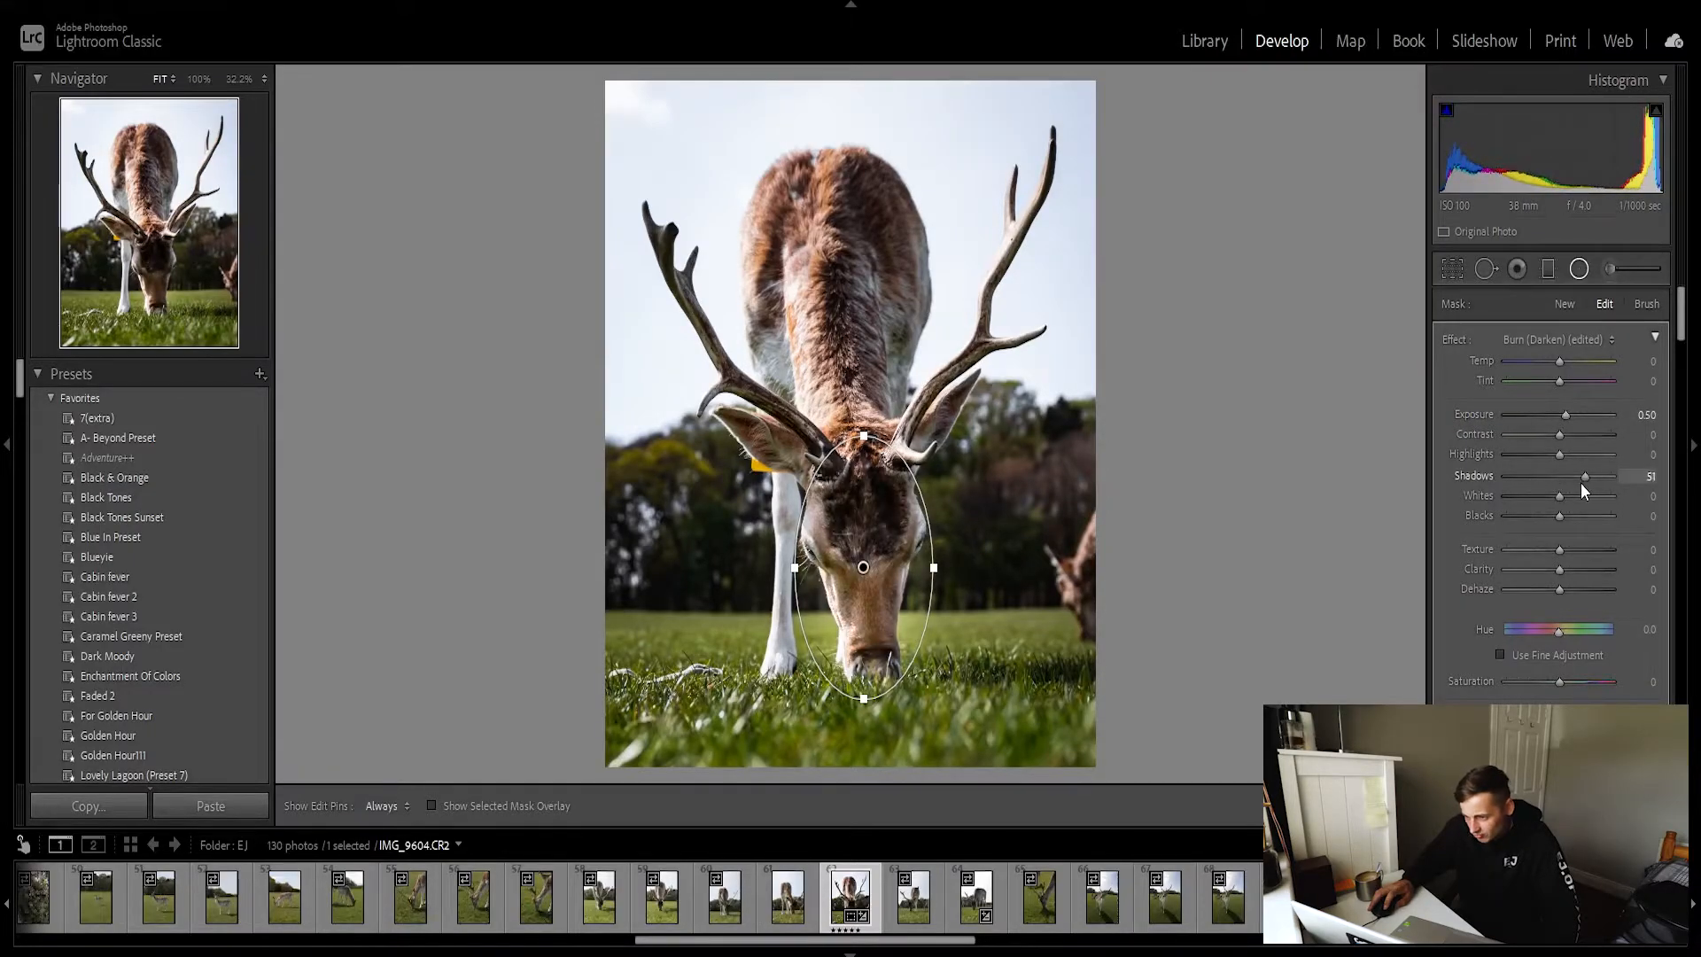
Raise the shadows of the deer-face radial filter to about 20 and finish editing the filter.
key(Up)
key(Up)
key(Up)
key(Up)
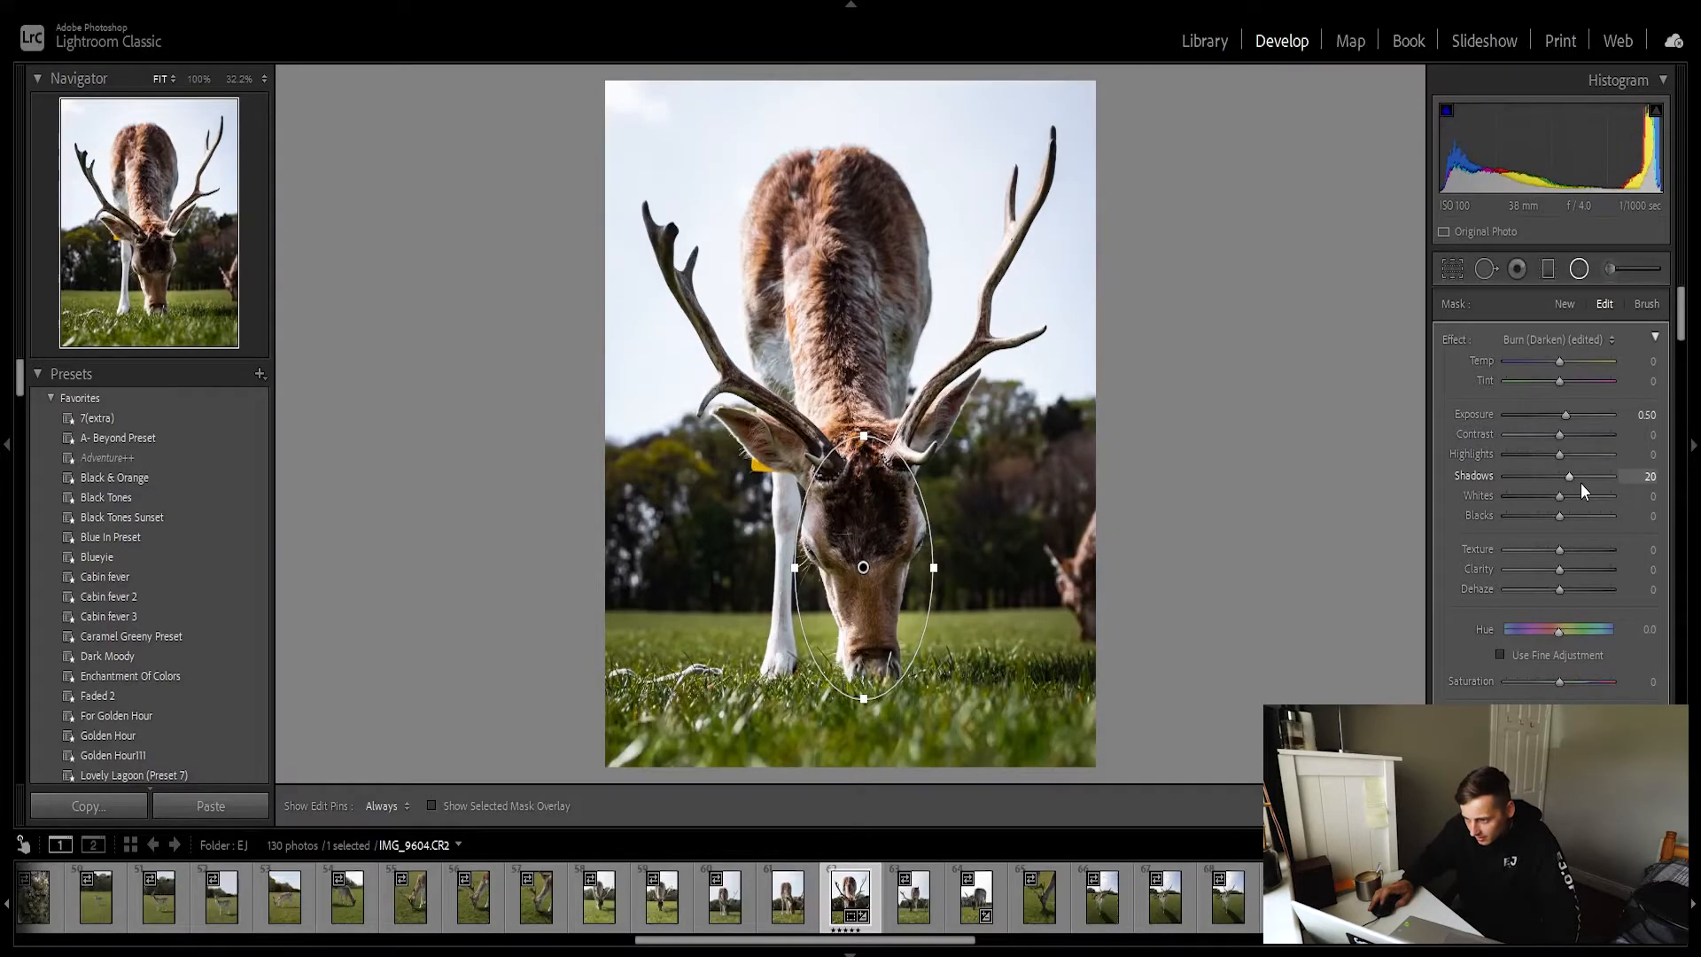
key(Up)
key(shift+m)
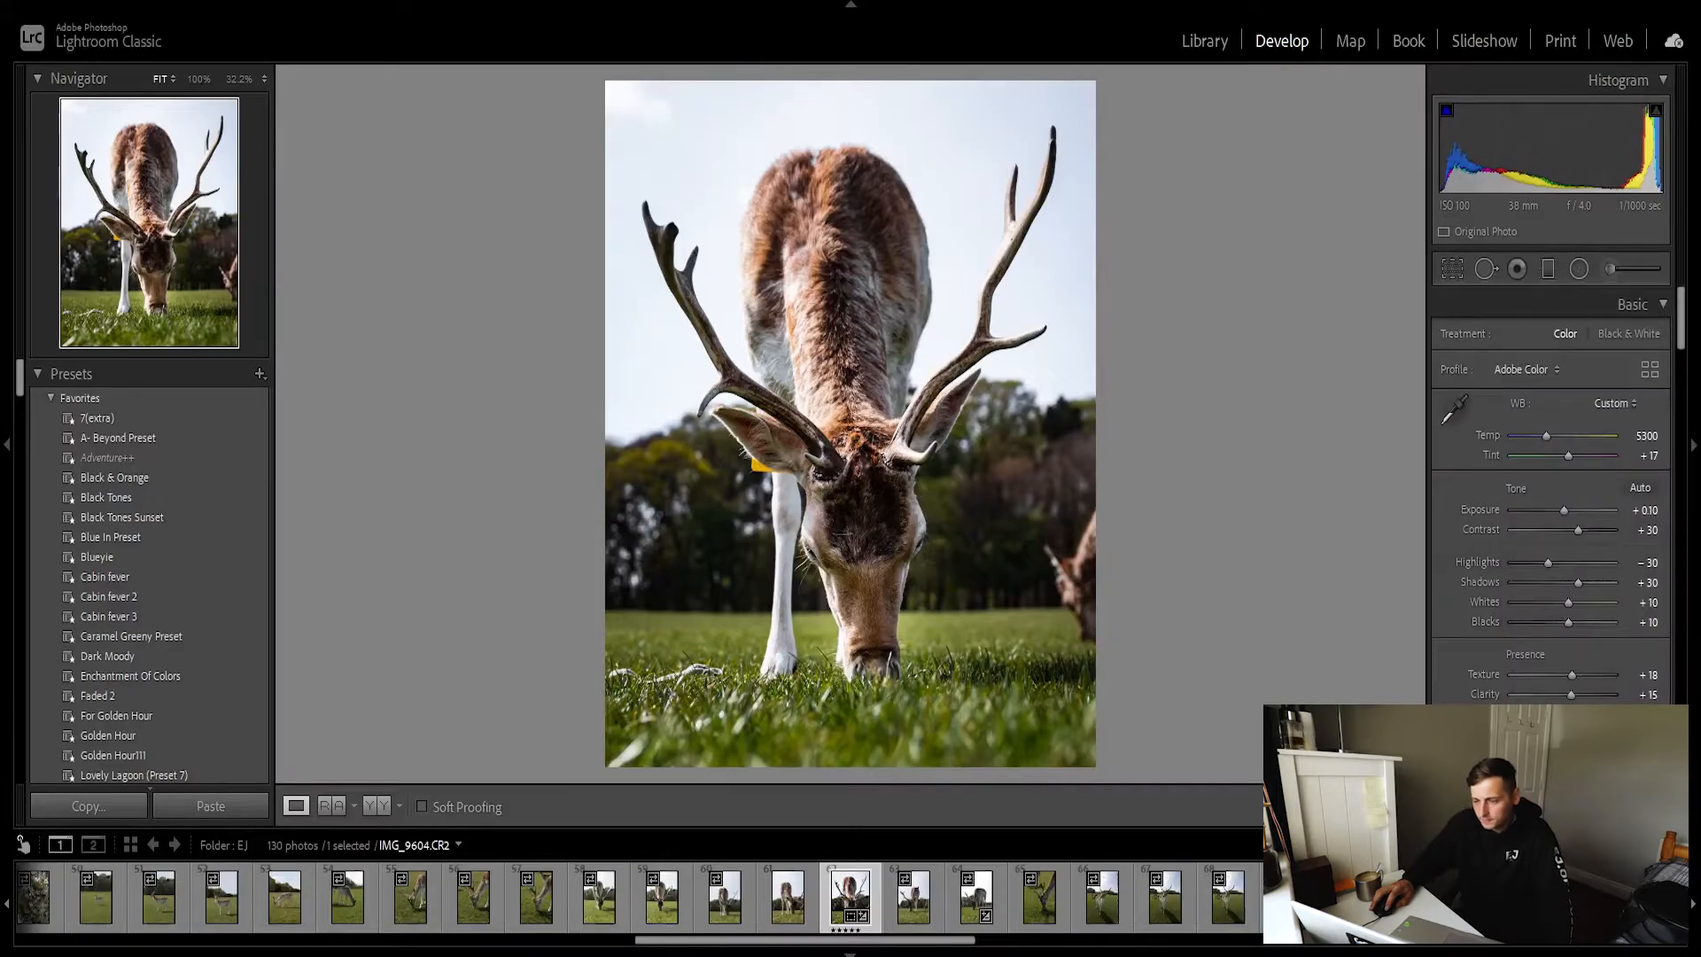
click(849, 558)
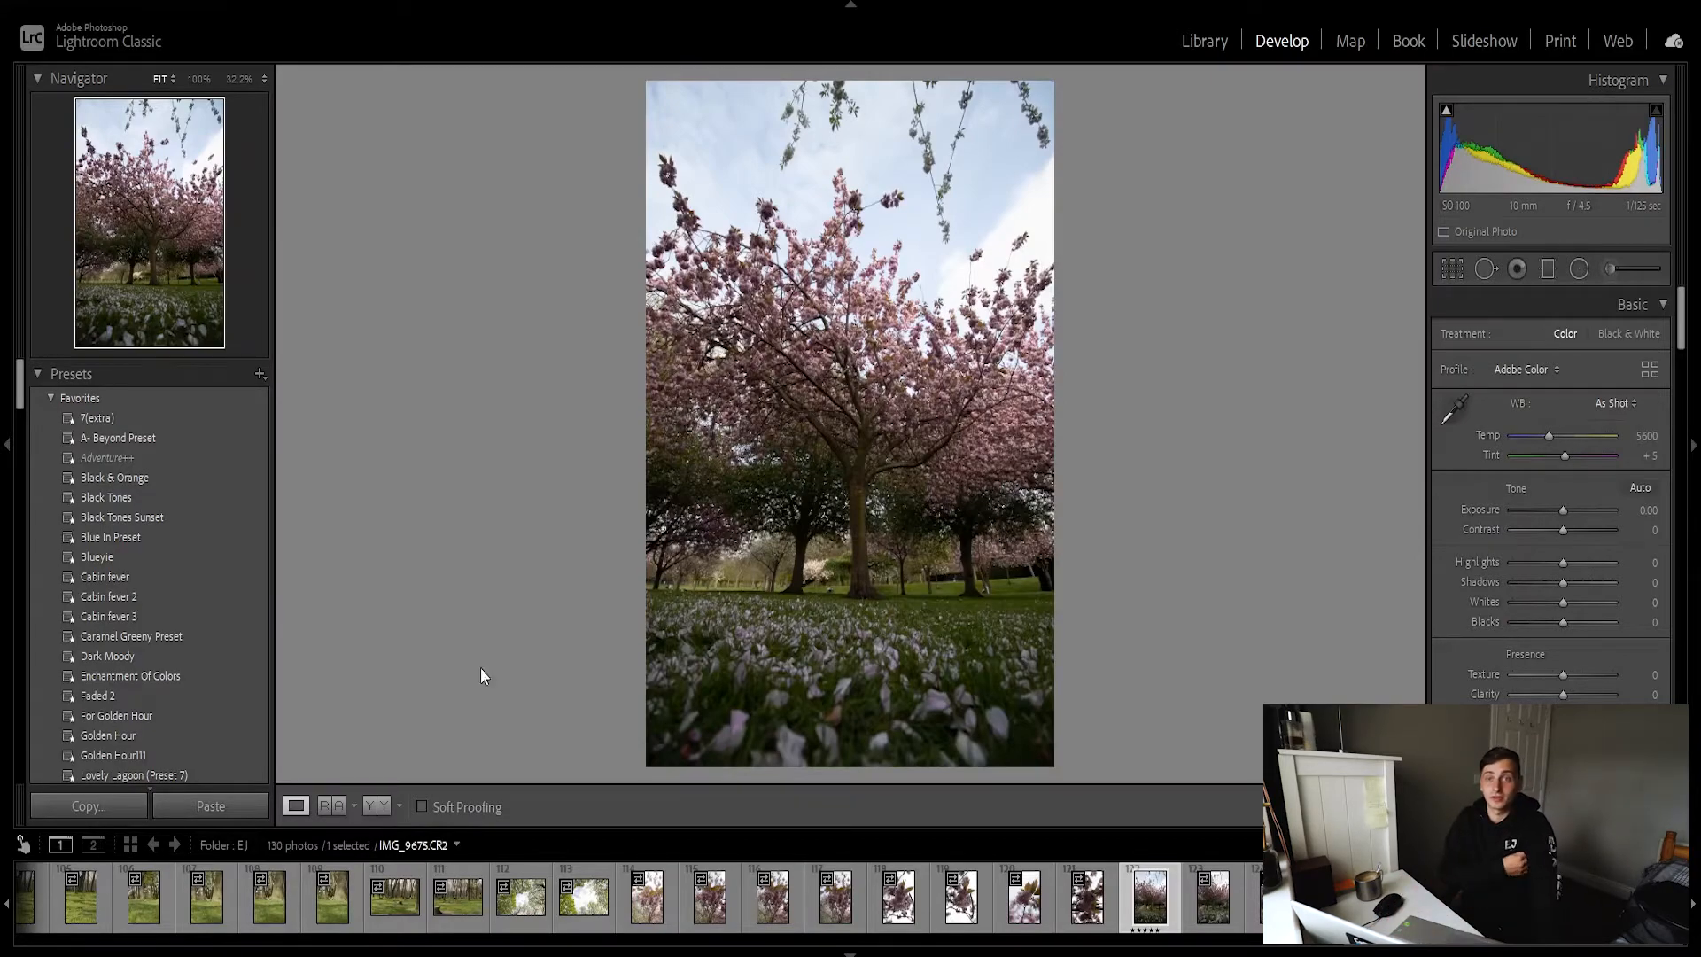
Crop the cherry blossom photo to the 4 x 5 / 8 x 10 aspect, straighten it automatically and reposition the image within the crop.
click(1453, 269)
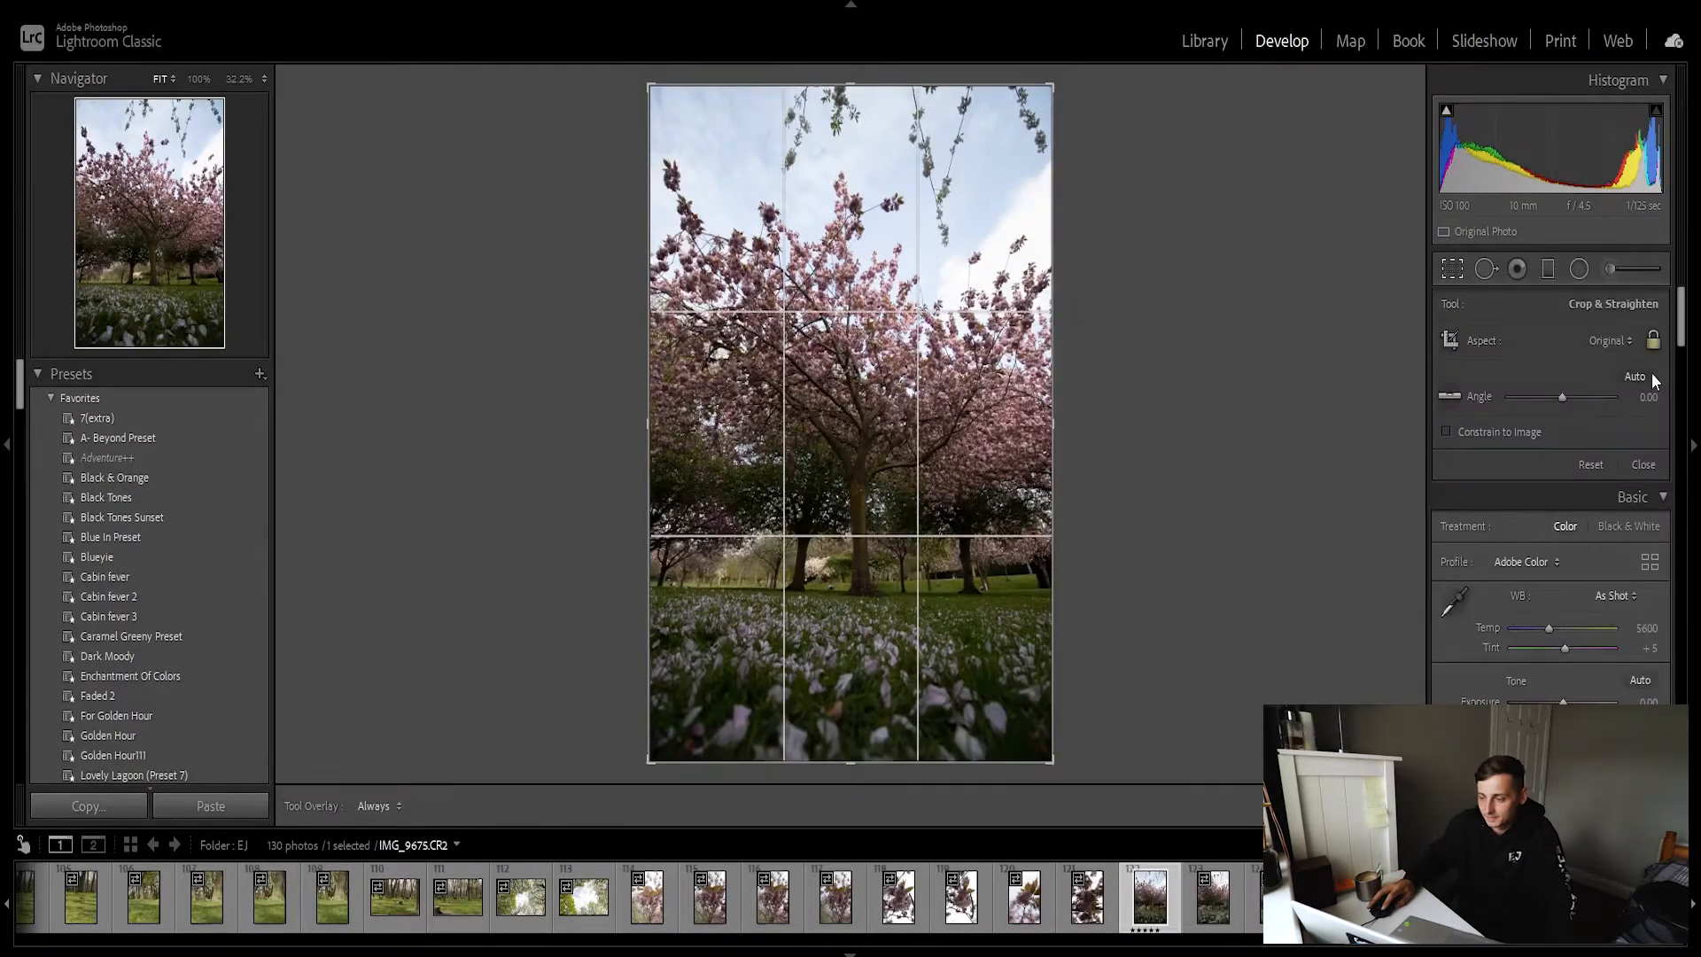
click(1622, 340)
click(1492, 484)
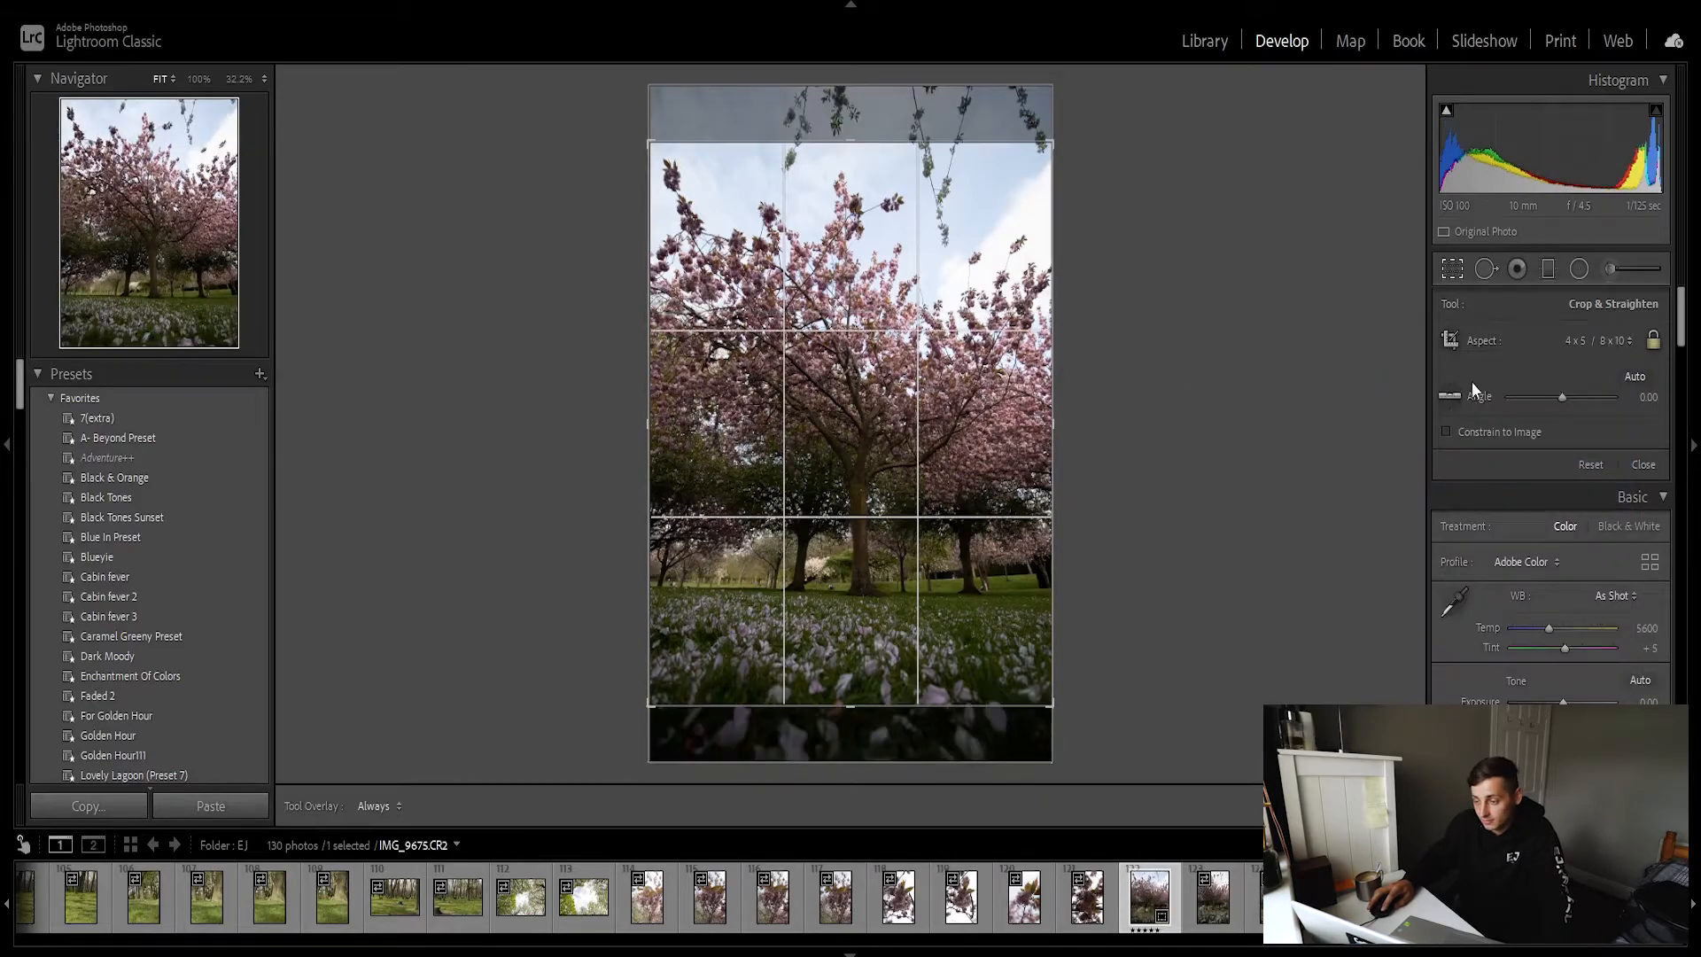
click(1629, 378)
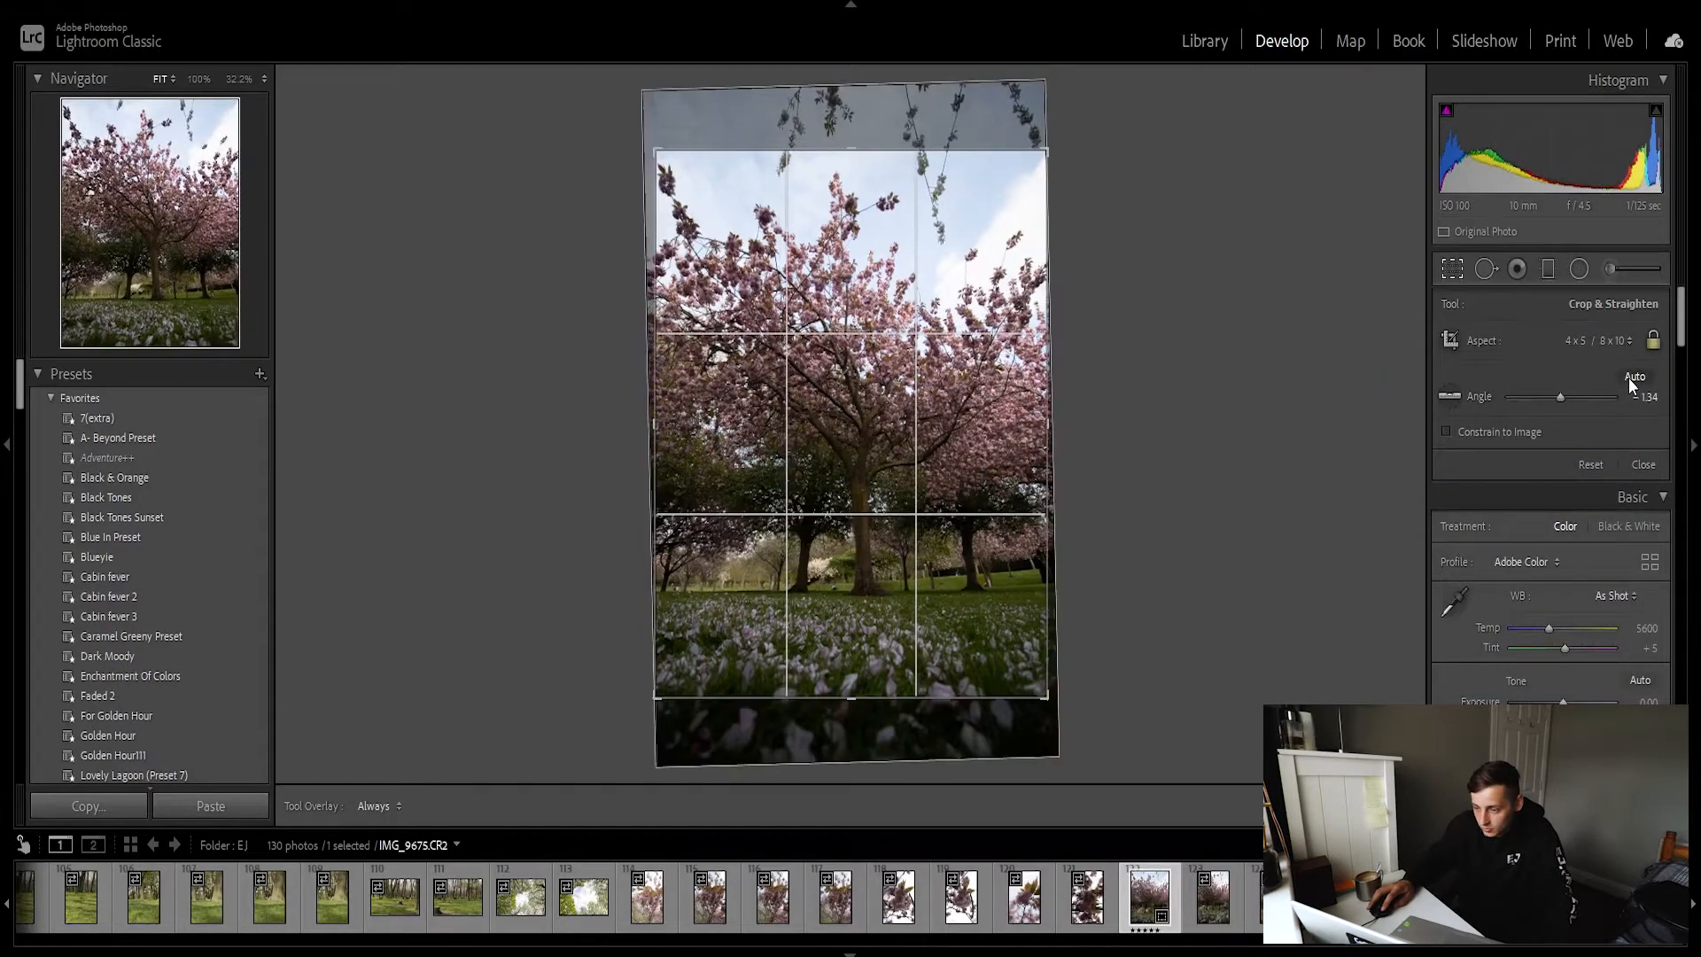
mouse_move(779, 589)
mouse_down()
mouse_move(779, 543)
mouse_move(770, 570)
mouse_up()
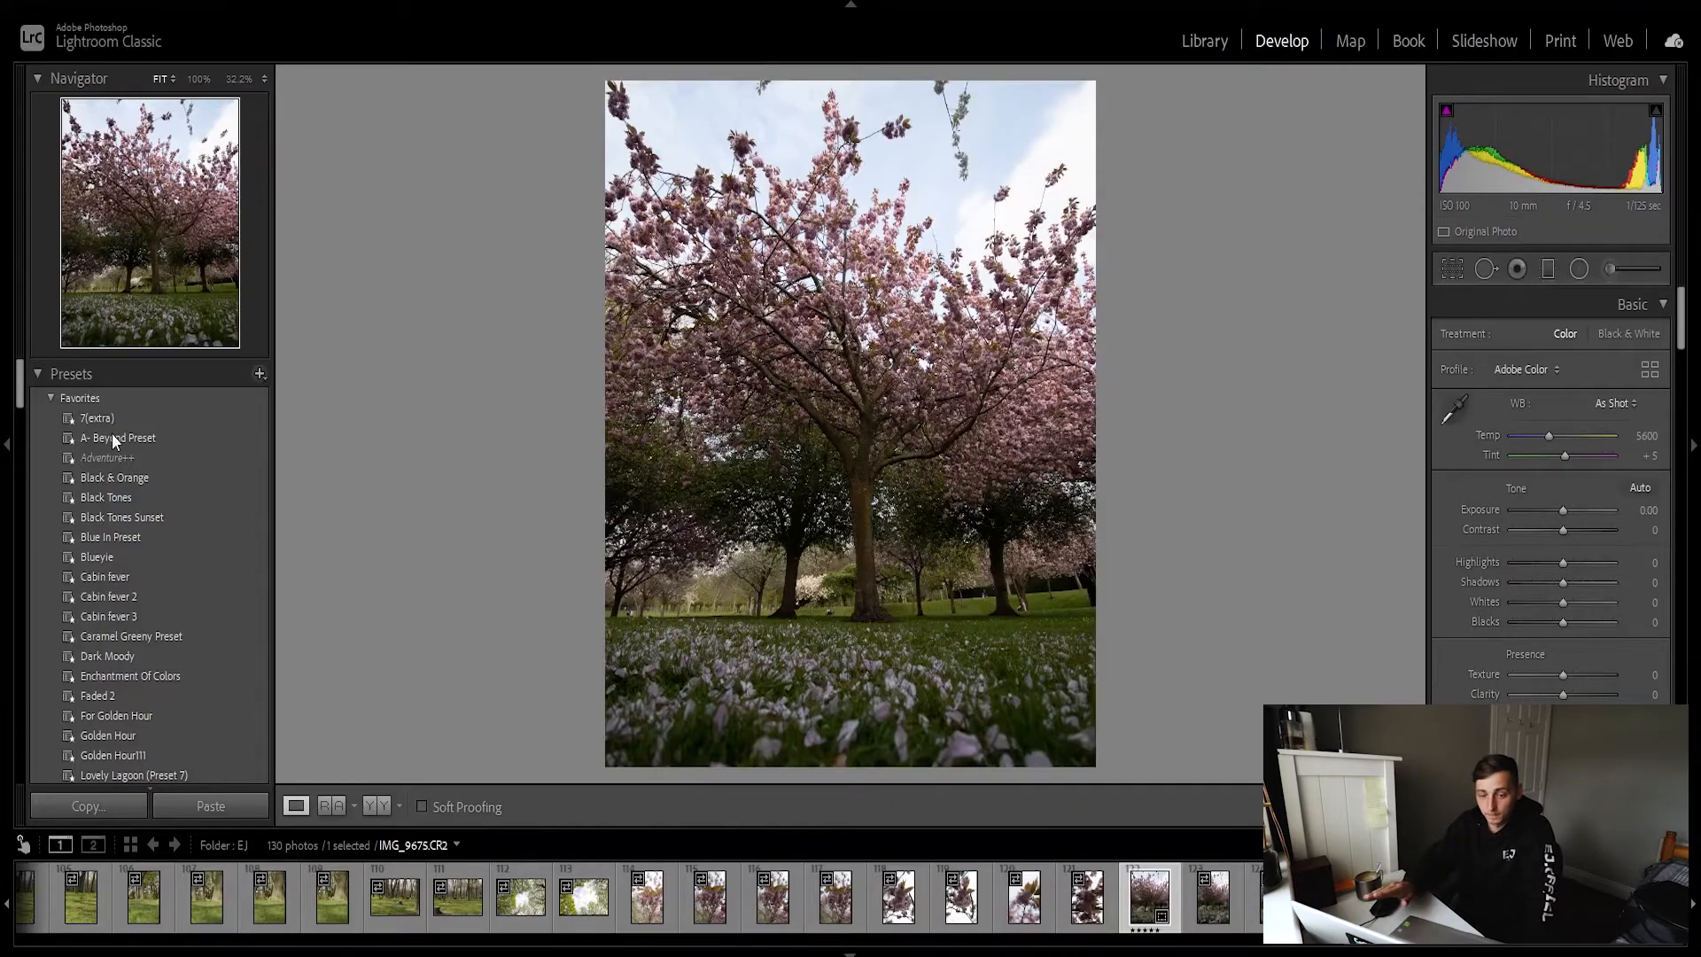
Apply the Enchantment Of Colors preset to the cherry blossom photo and check the blossoms up close.
mouse_move(98, 427)
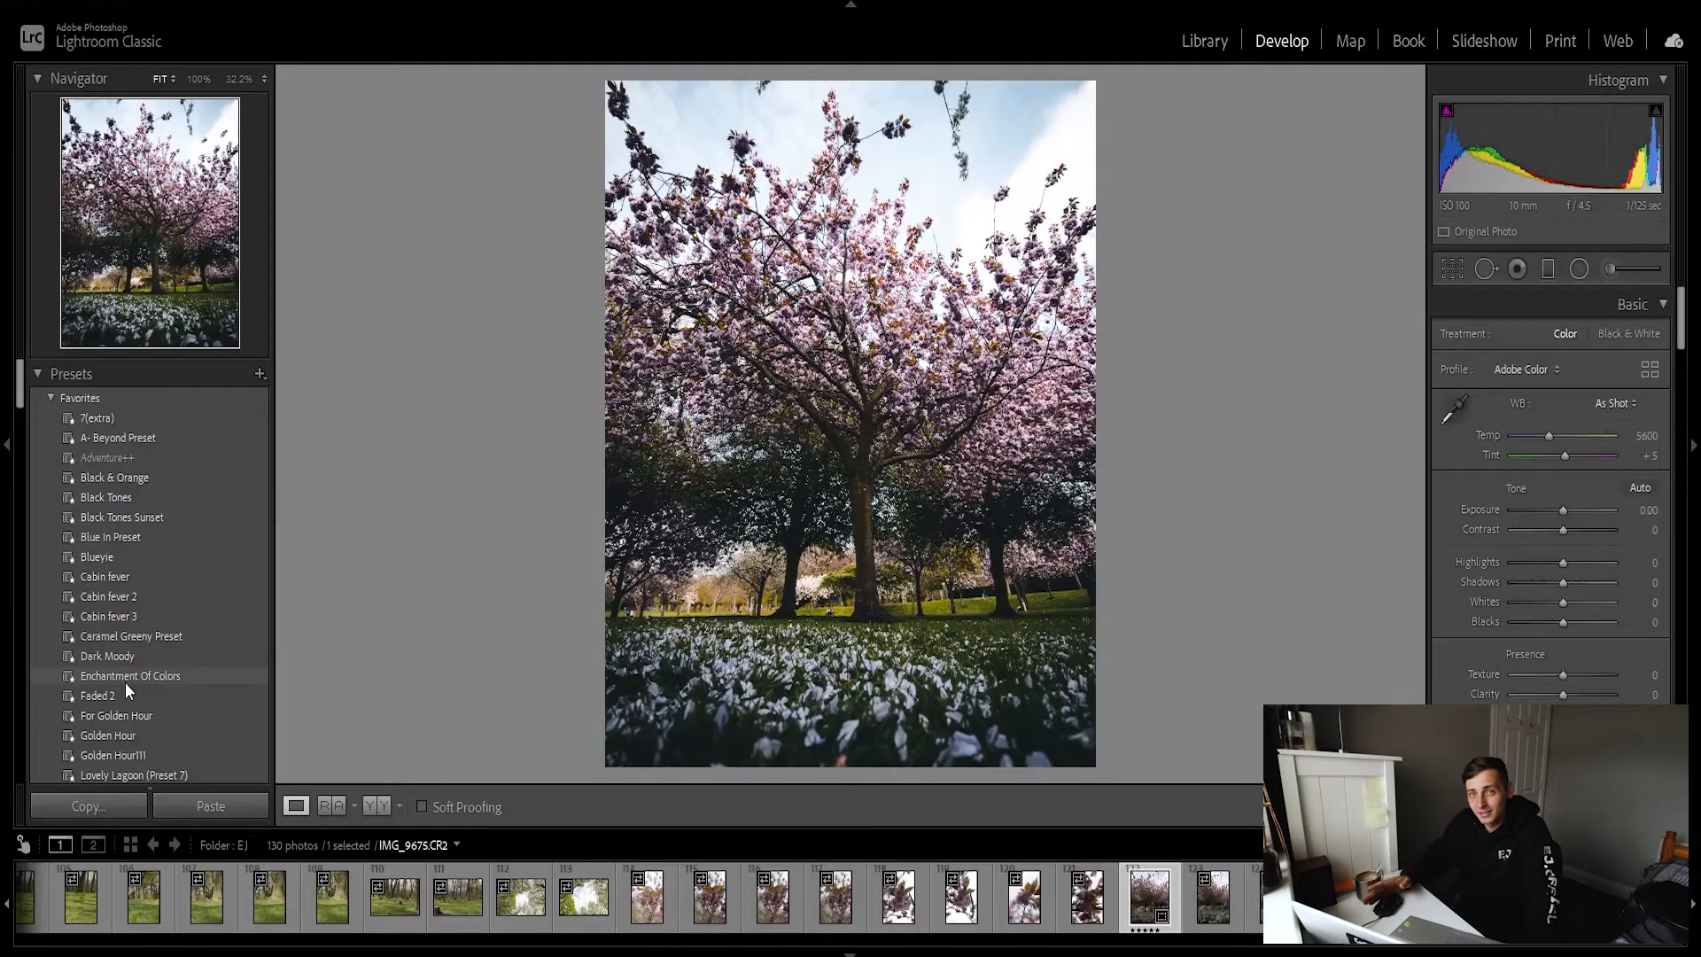
click(125, 682)
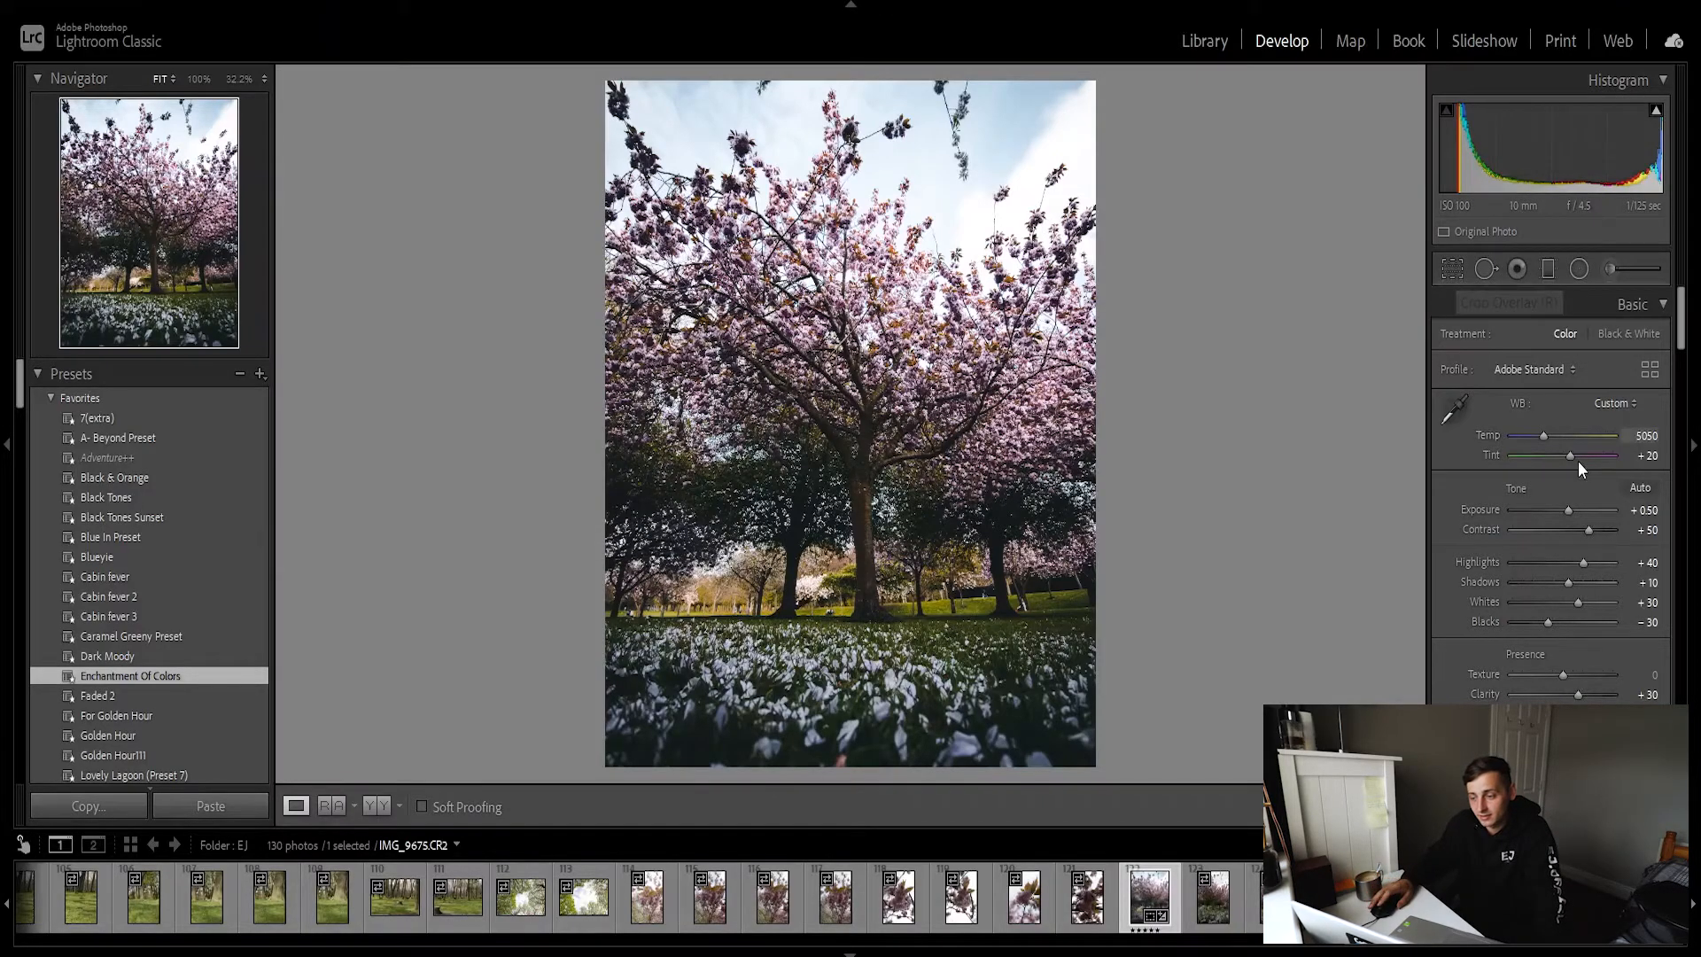
click(1567, 510)
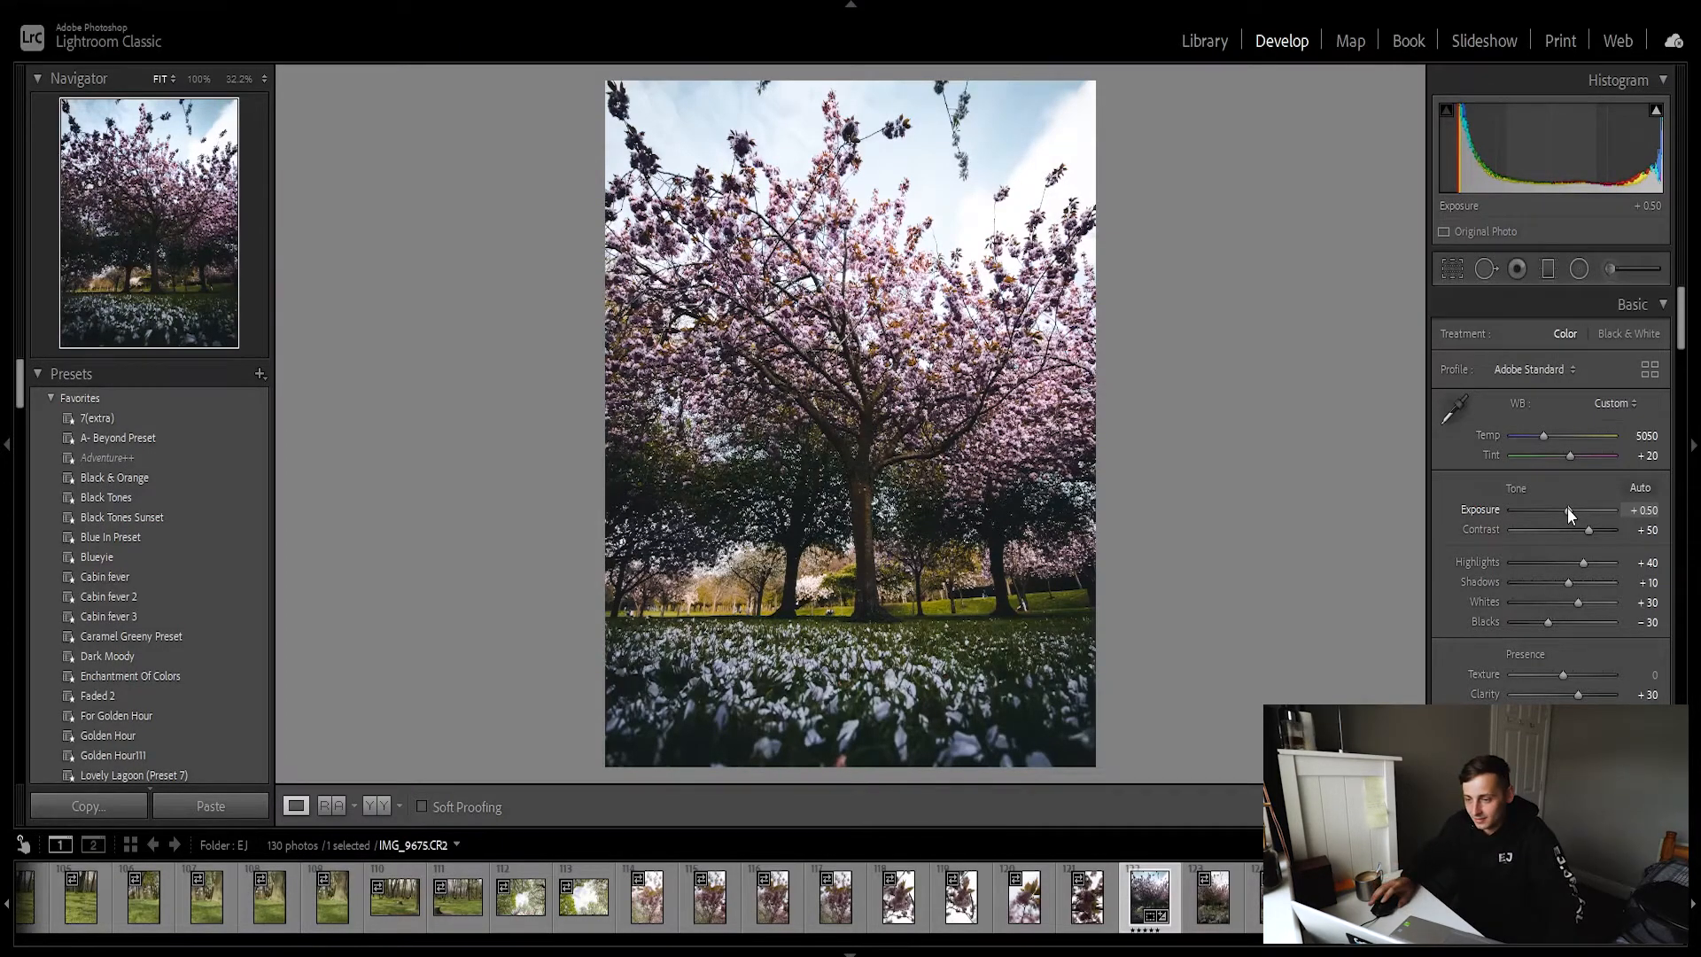
click(1583, 697)
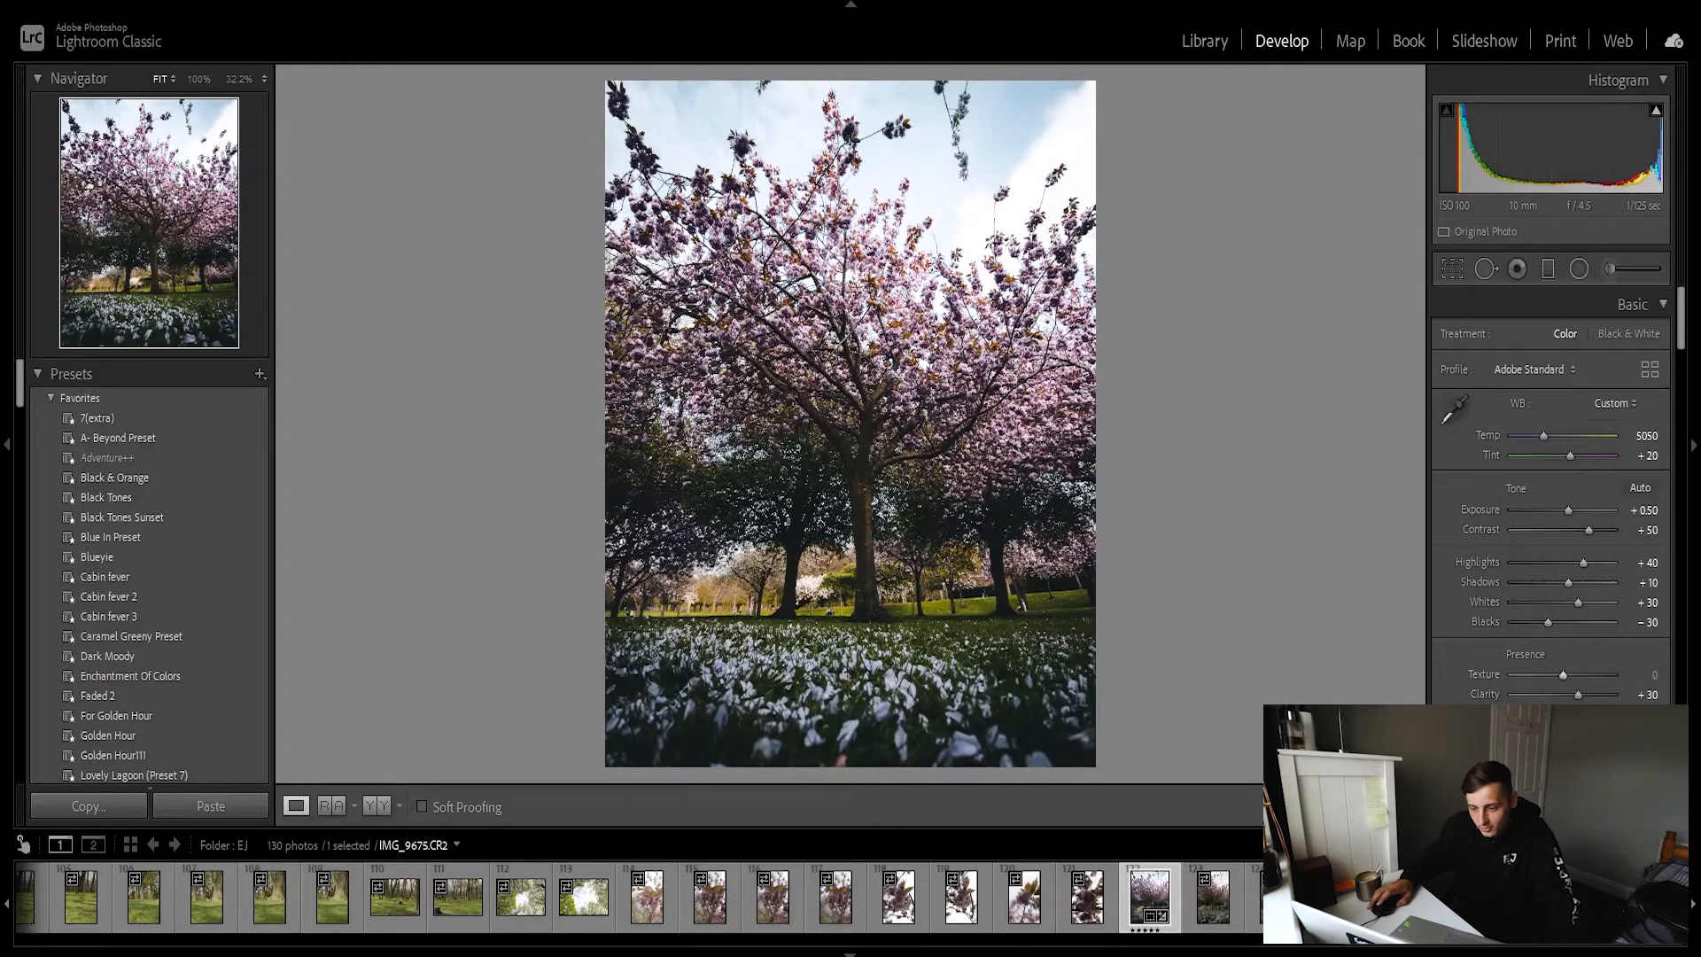
click(897, 294)
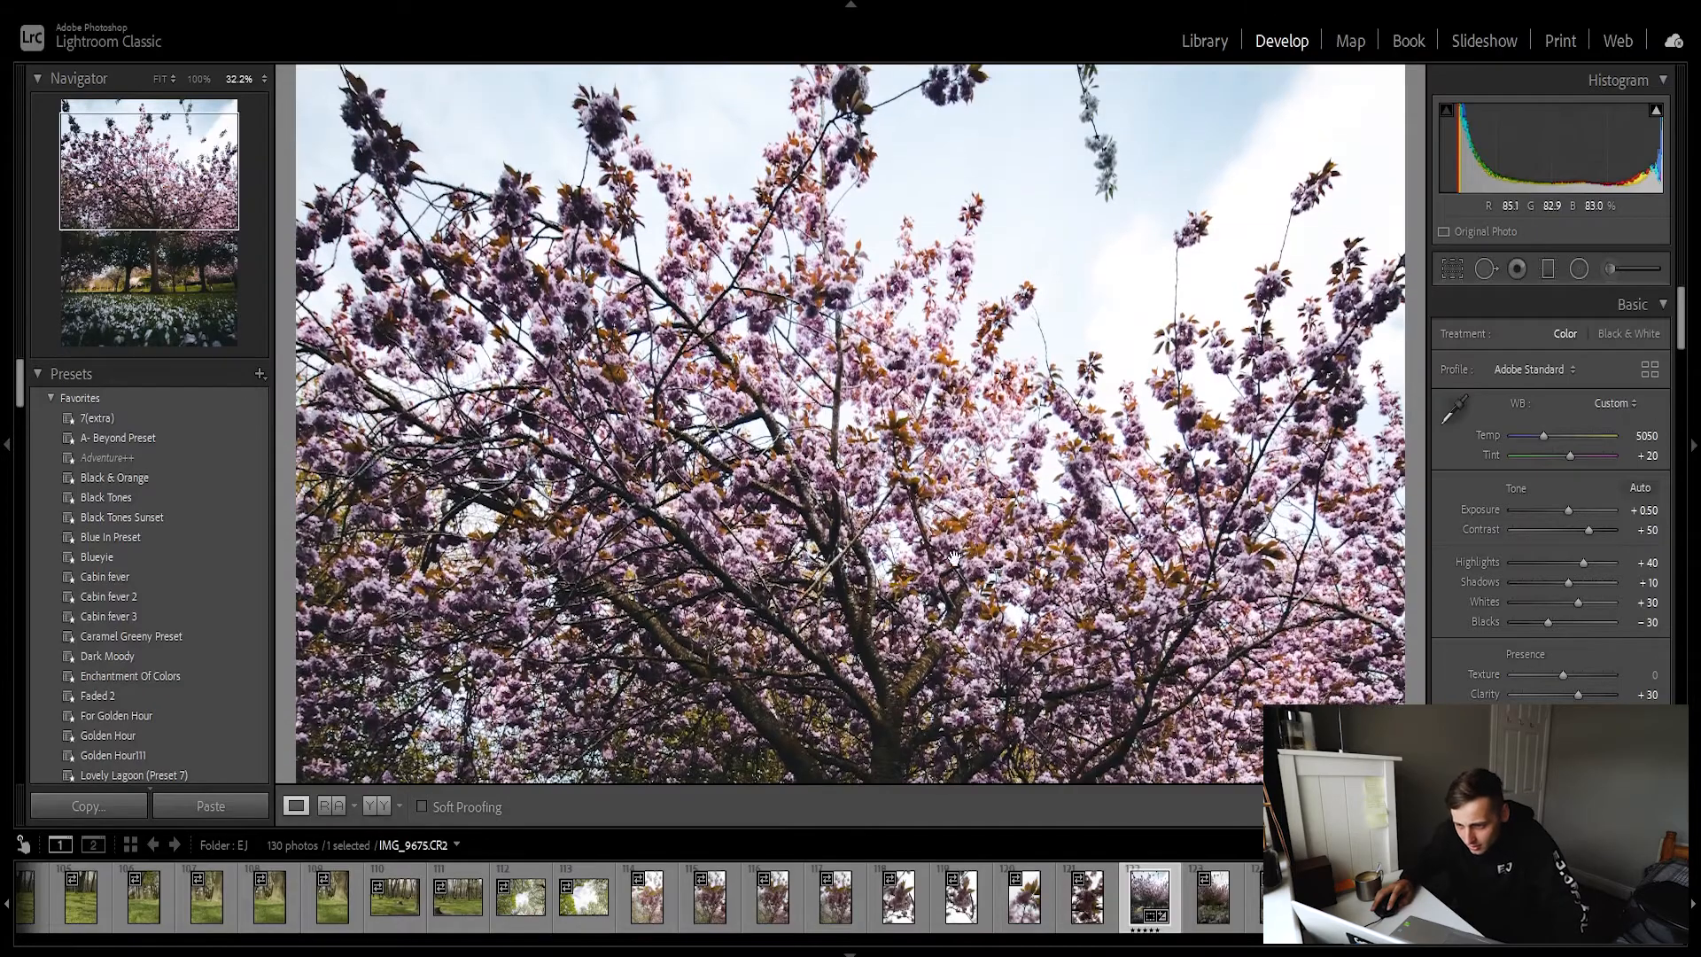
click(956, 560)
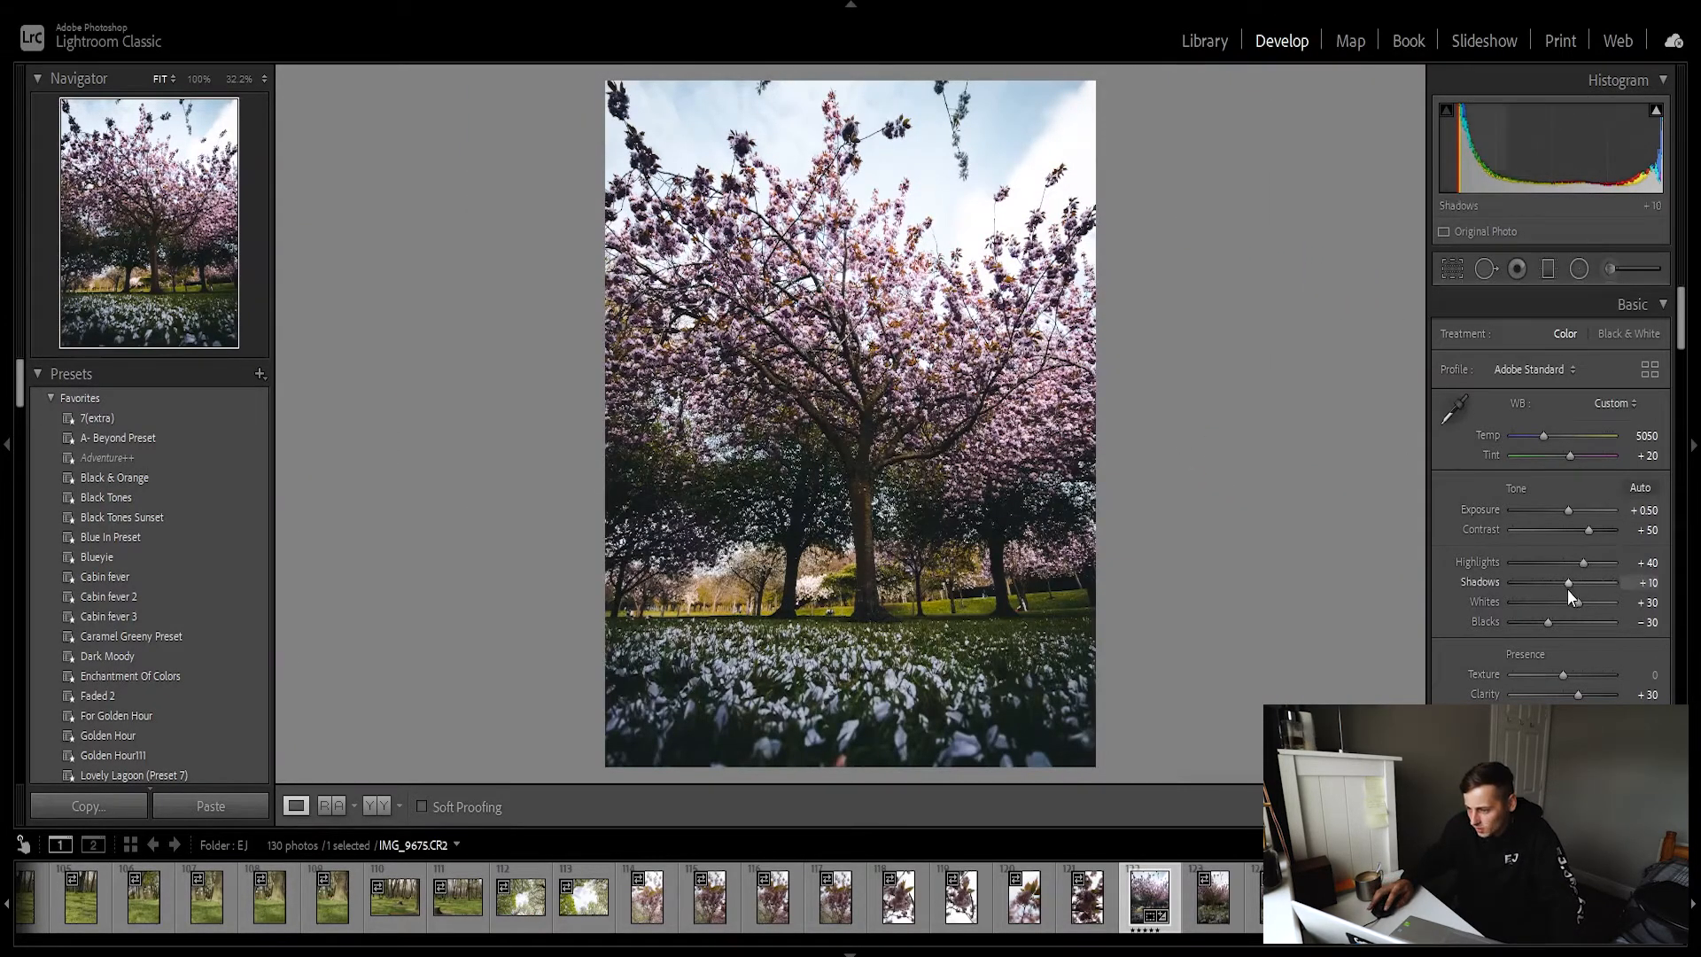
Set the photo's shadows to +30 and highlights to +20.
key(Up)
key(Up)
key(Up)
key(Up)
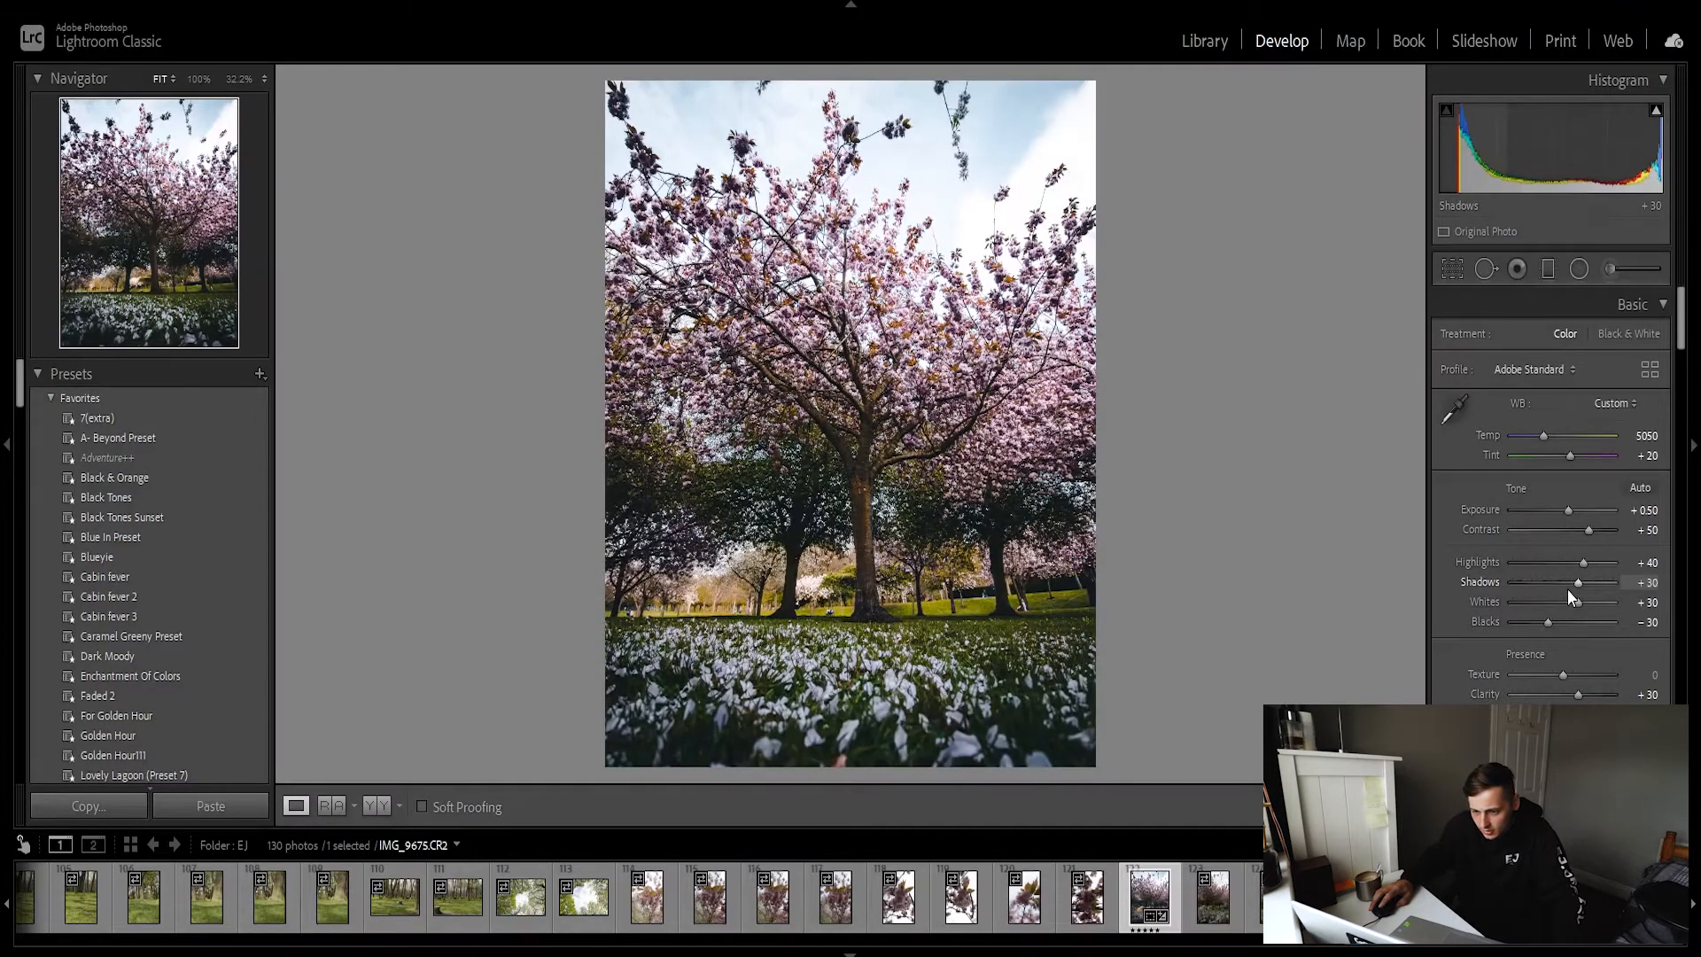
double_click(1586, 565)
key(Up)
key(Up)
key(Up)
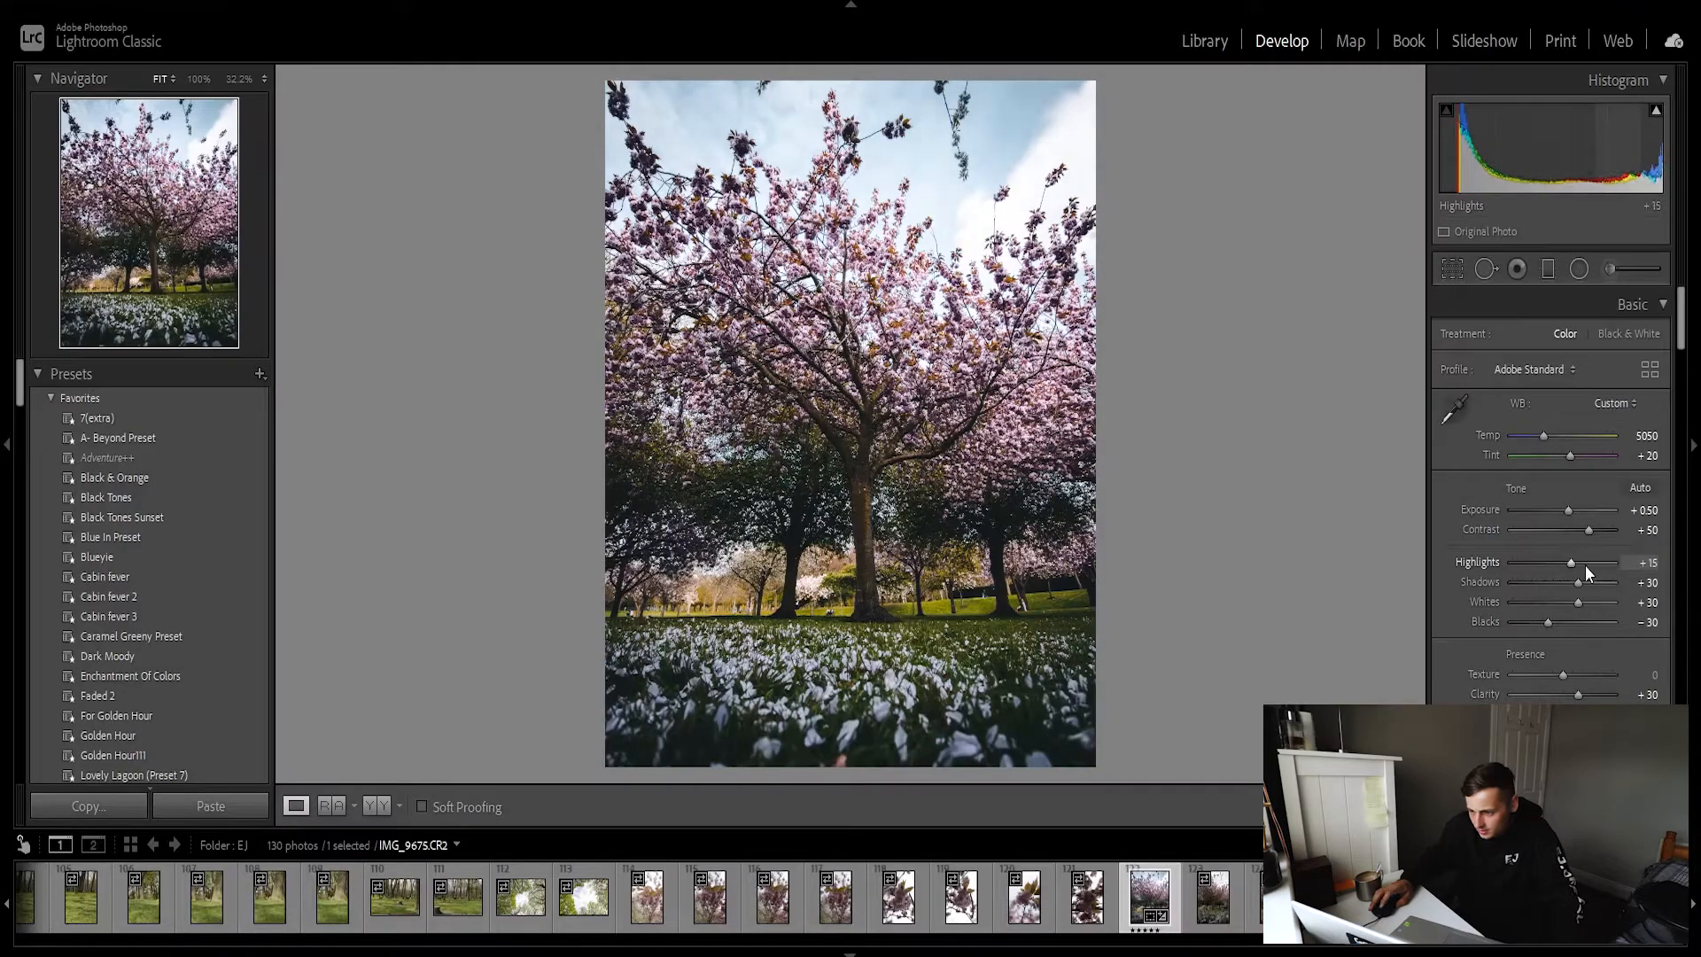
key(Up)
Set the photo's blacks to -15 and whites to +10.
double_click(1545, 620)
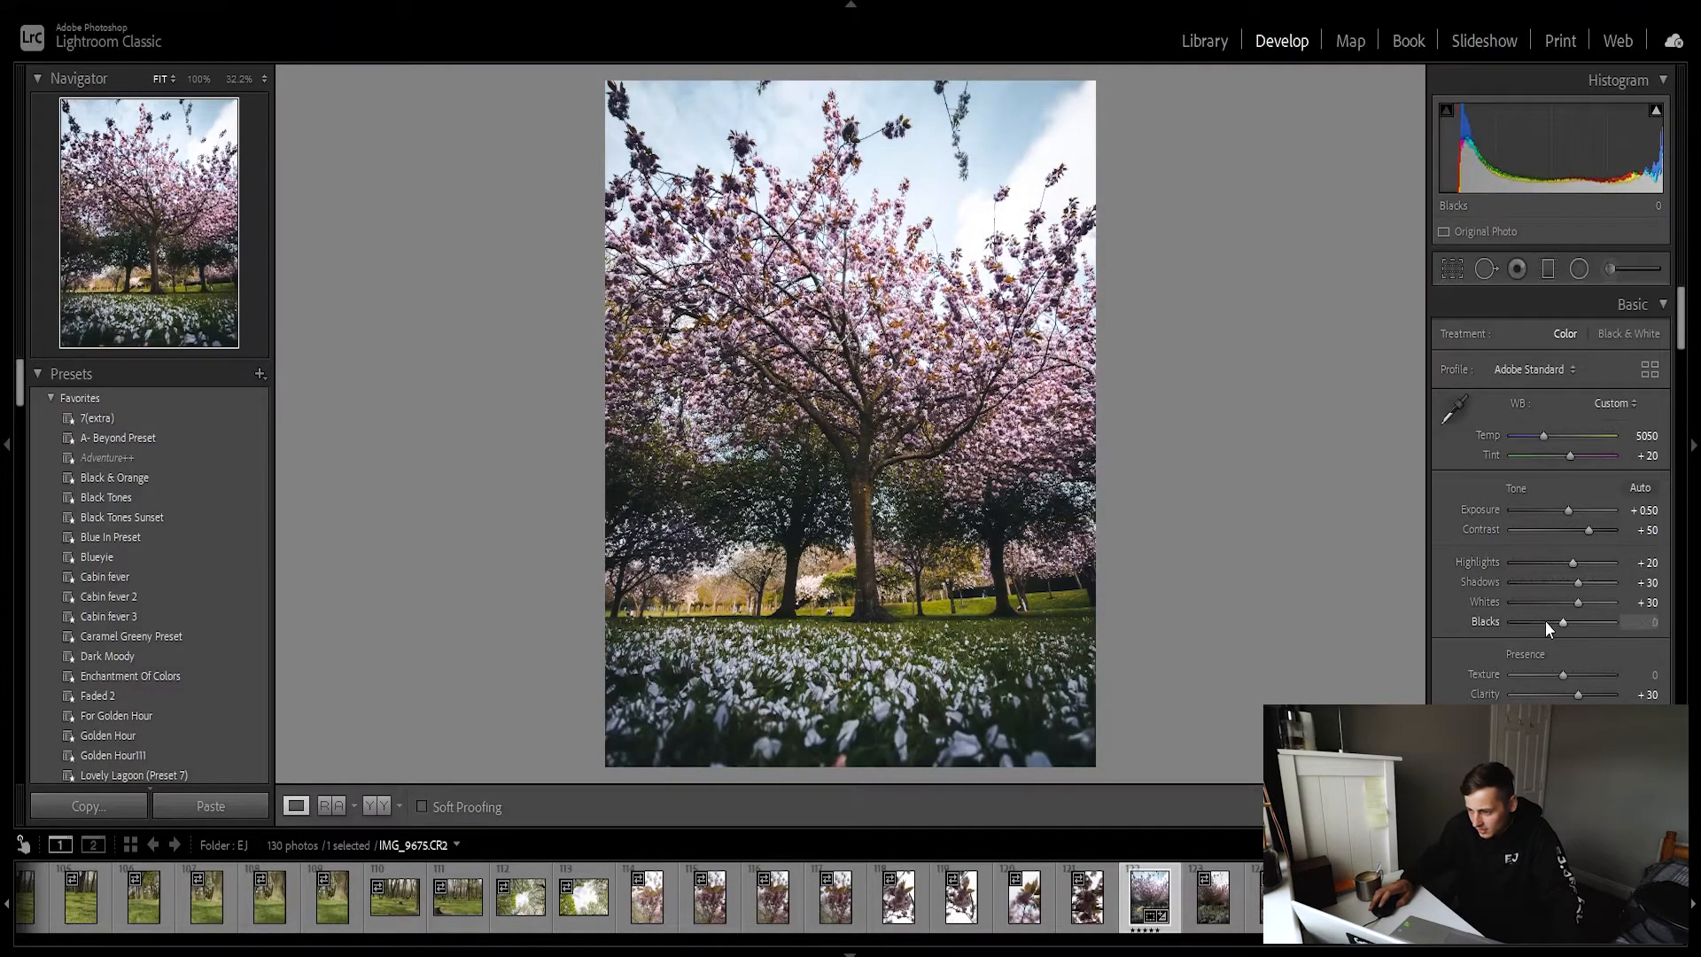
key(Down)
key(Down)
key(Down)
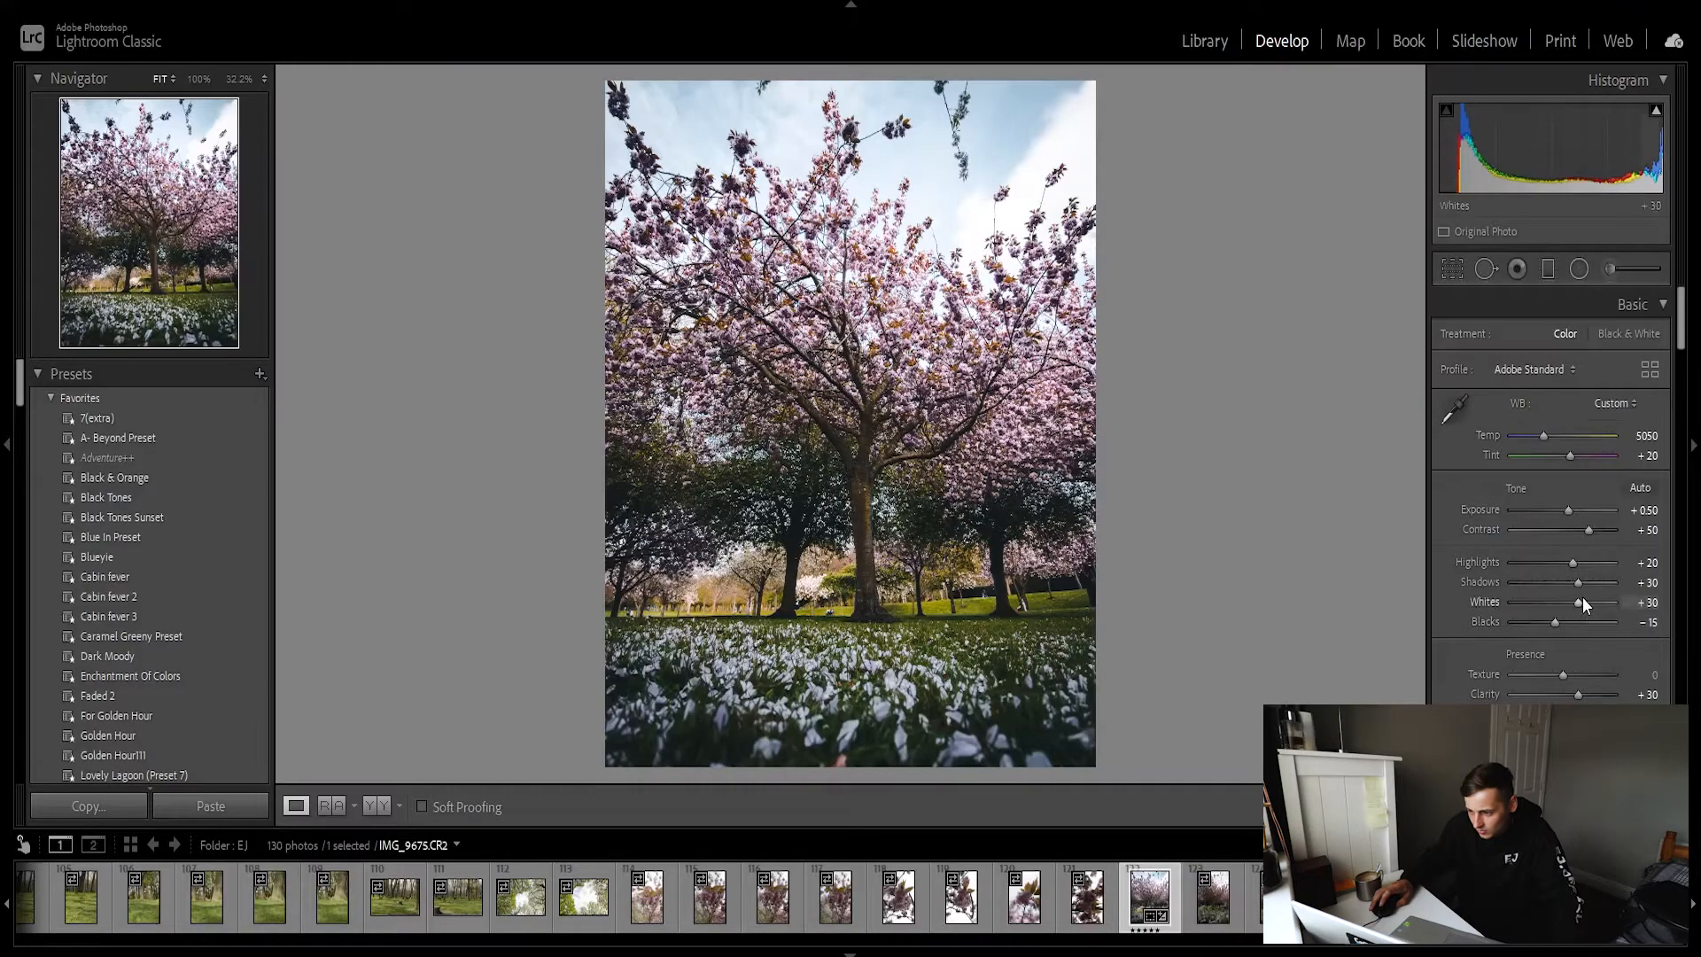
double_click(1575, 603)
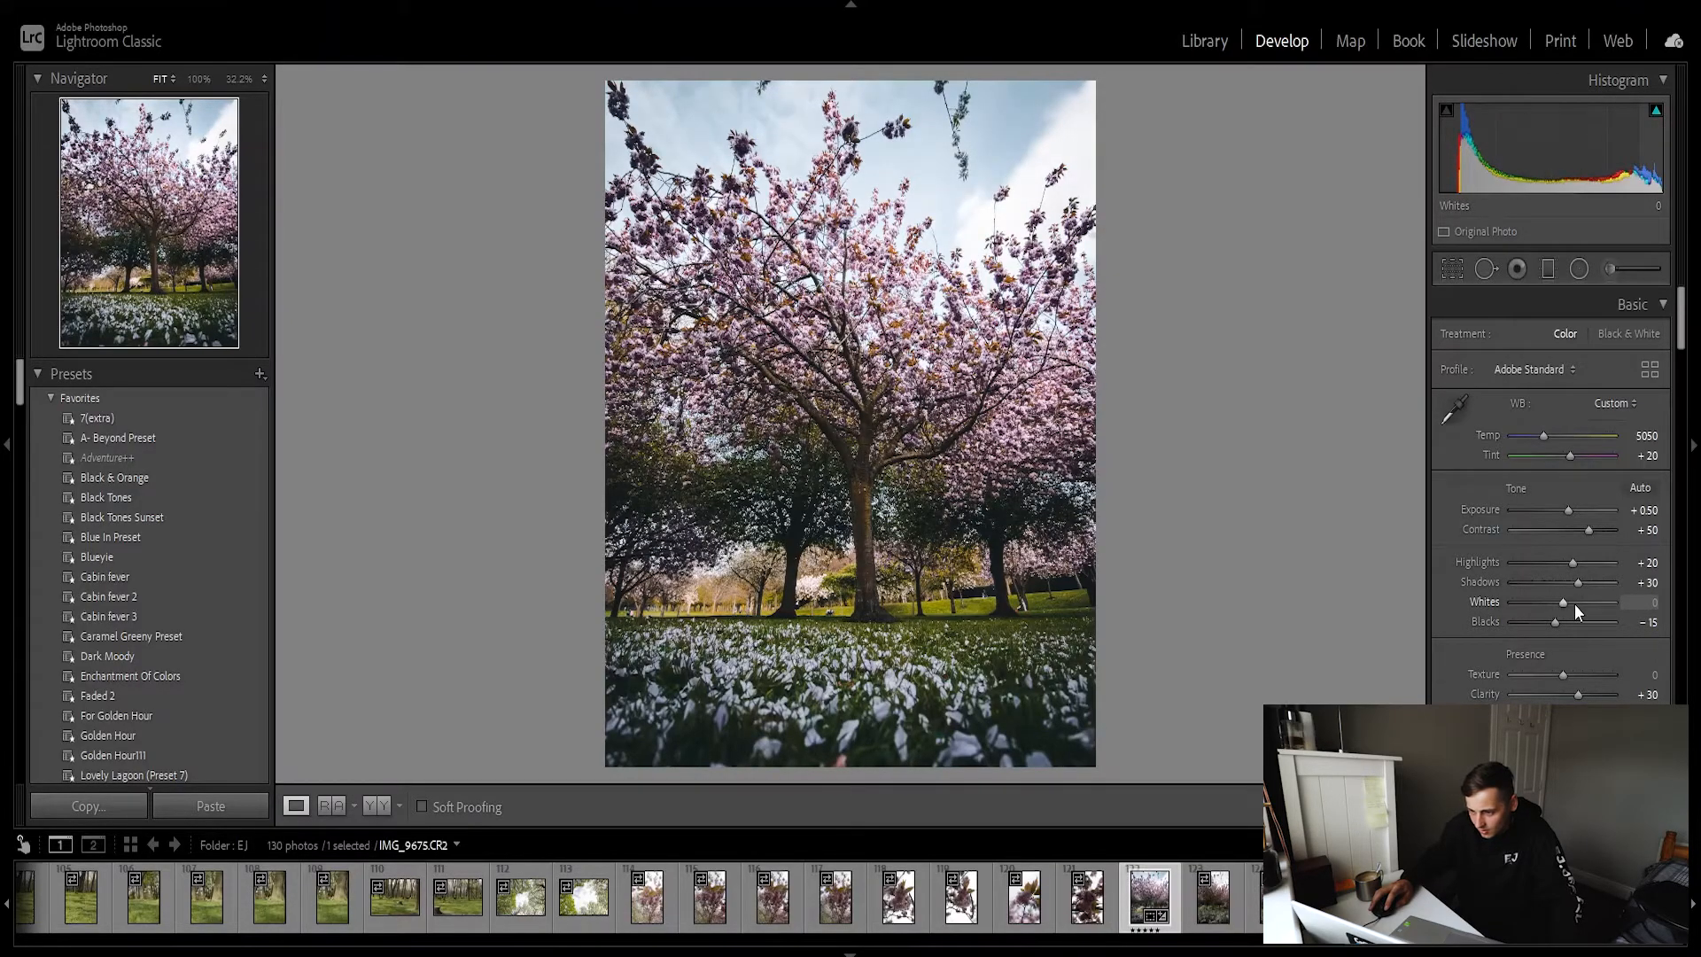
Move the upper highlight point of the tone curve to input 185, output 192.
scroll(1576, 603, down, 5)
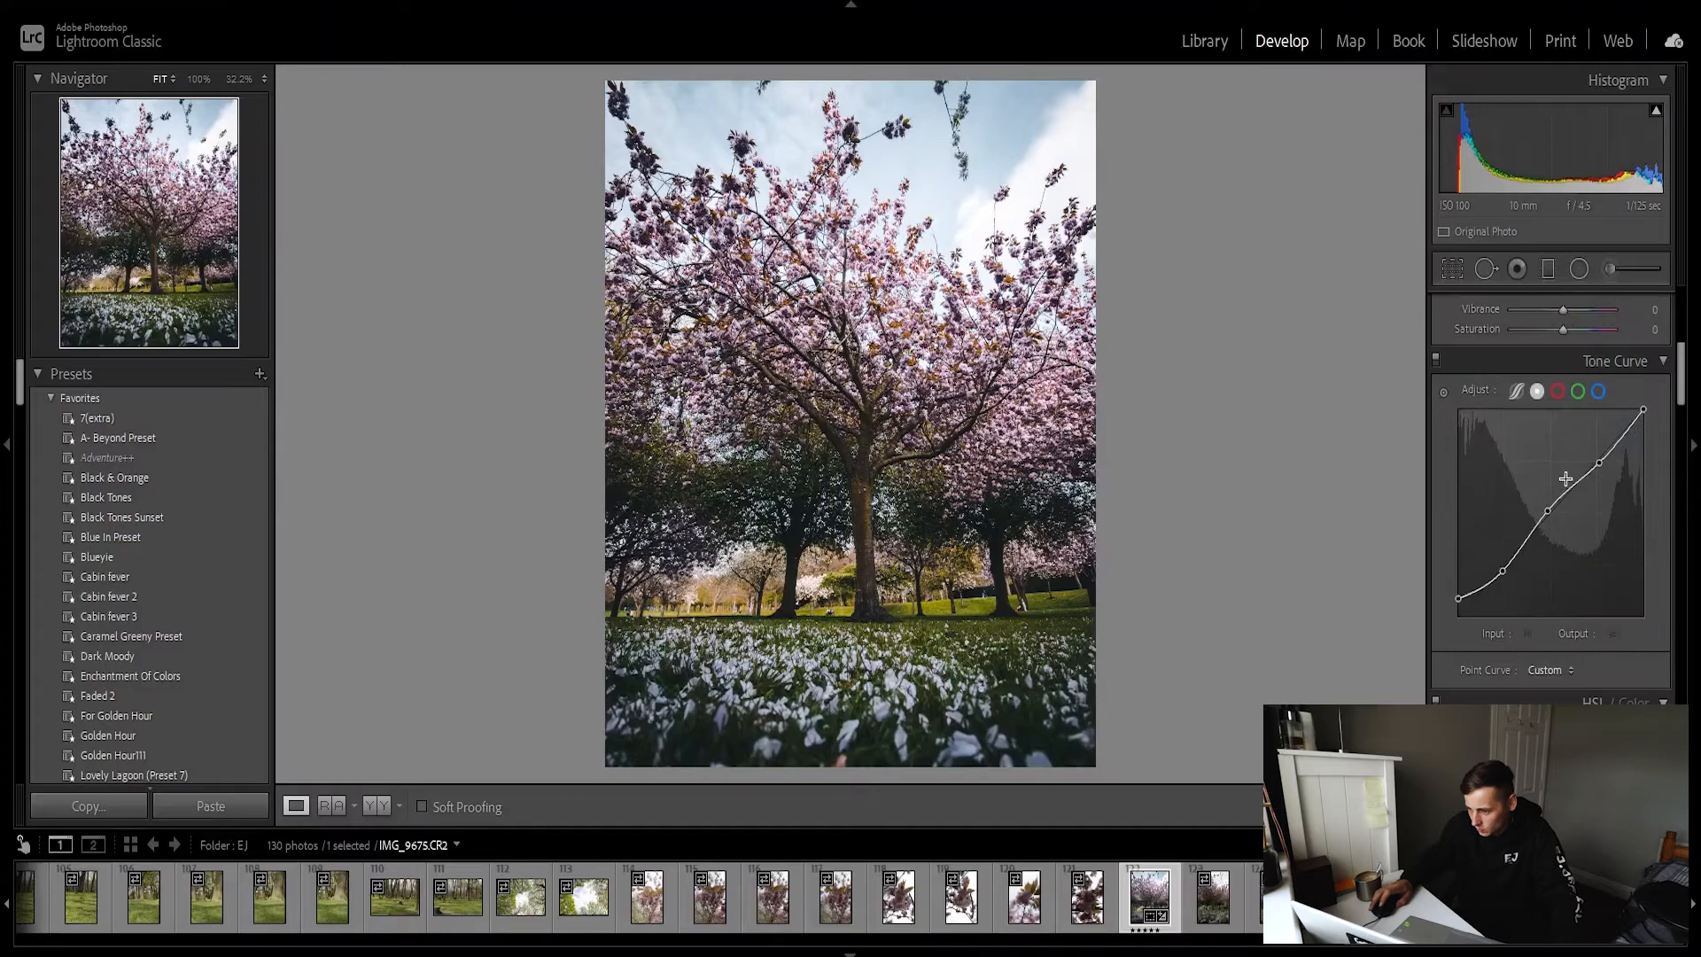
drag(1593, 463, 1596, 462)
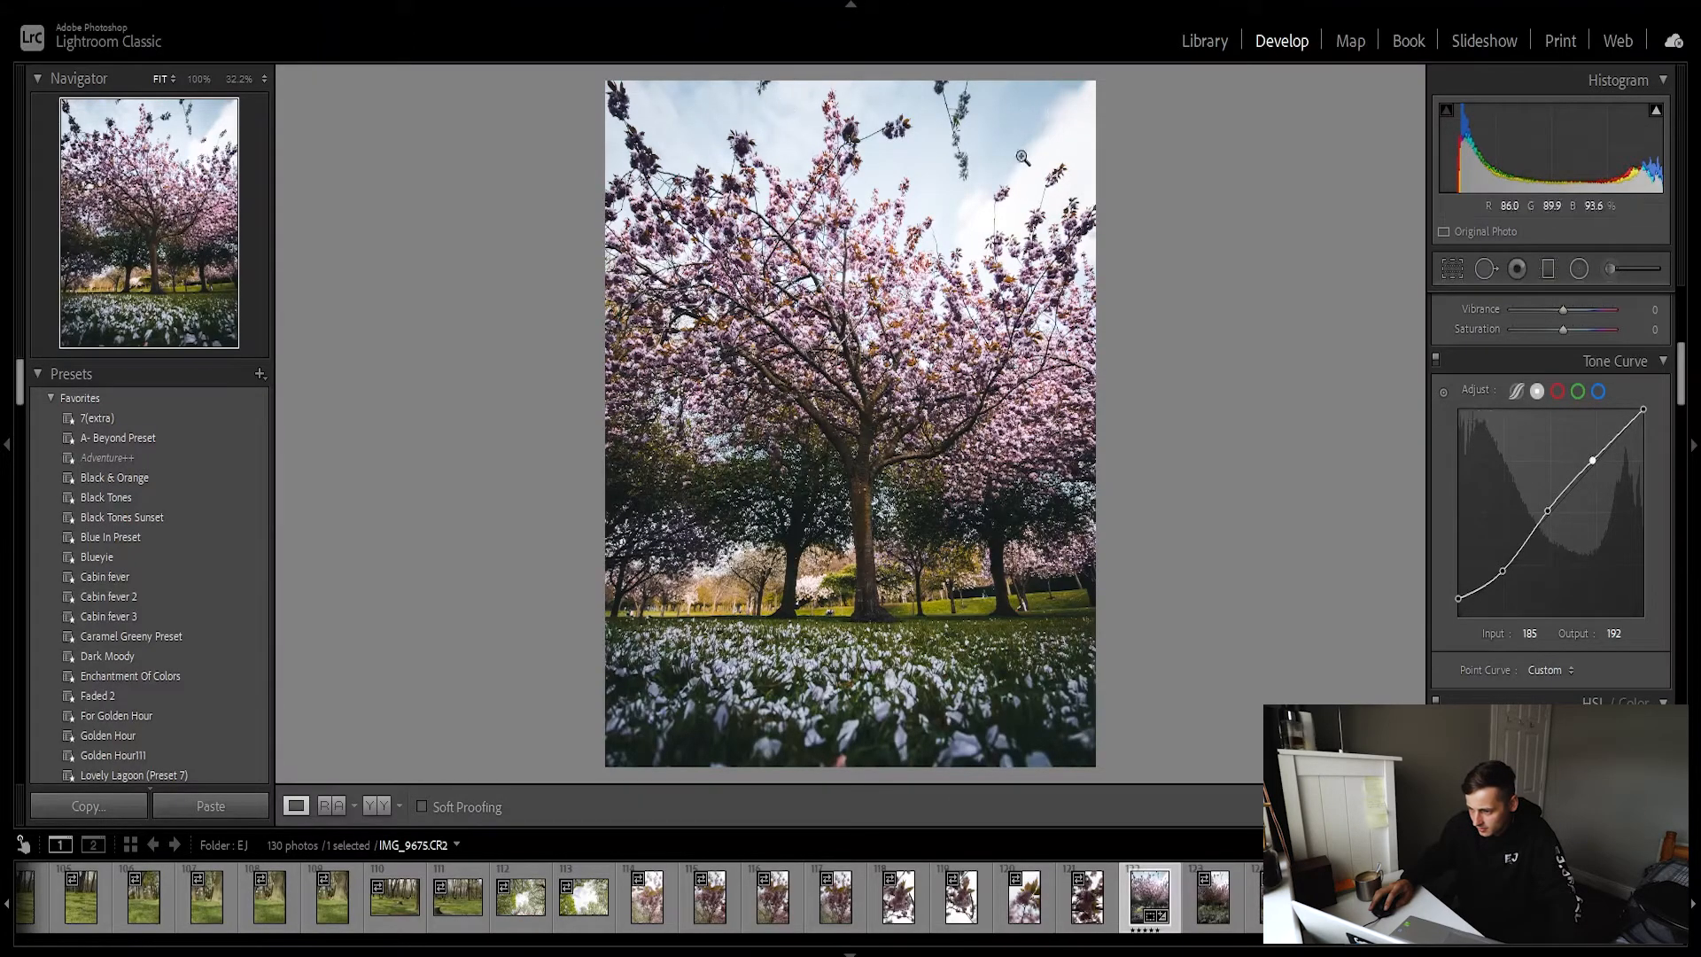
Turn on chromatic aberration removal and lens profile corrections, toggling the profile corrections to compare the effect.
scroll(1551, 497, down, 5)
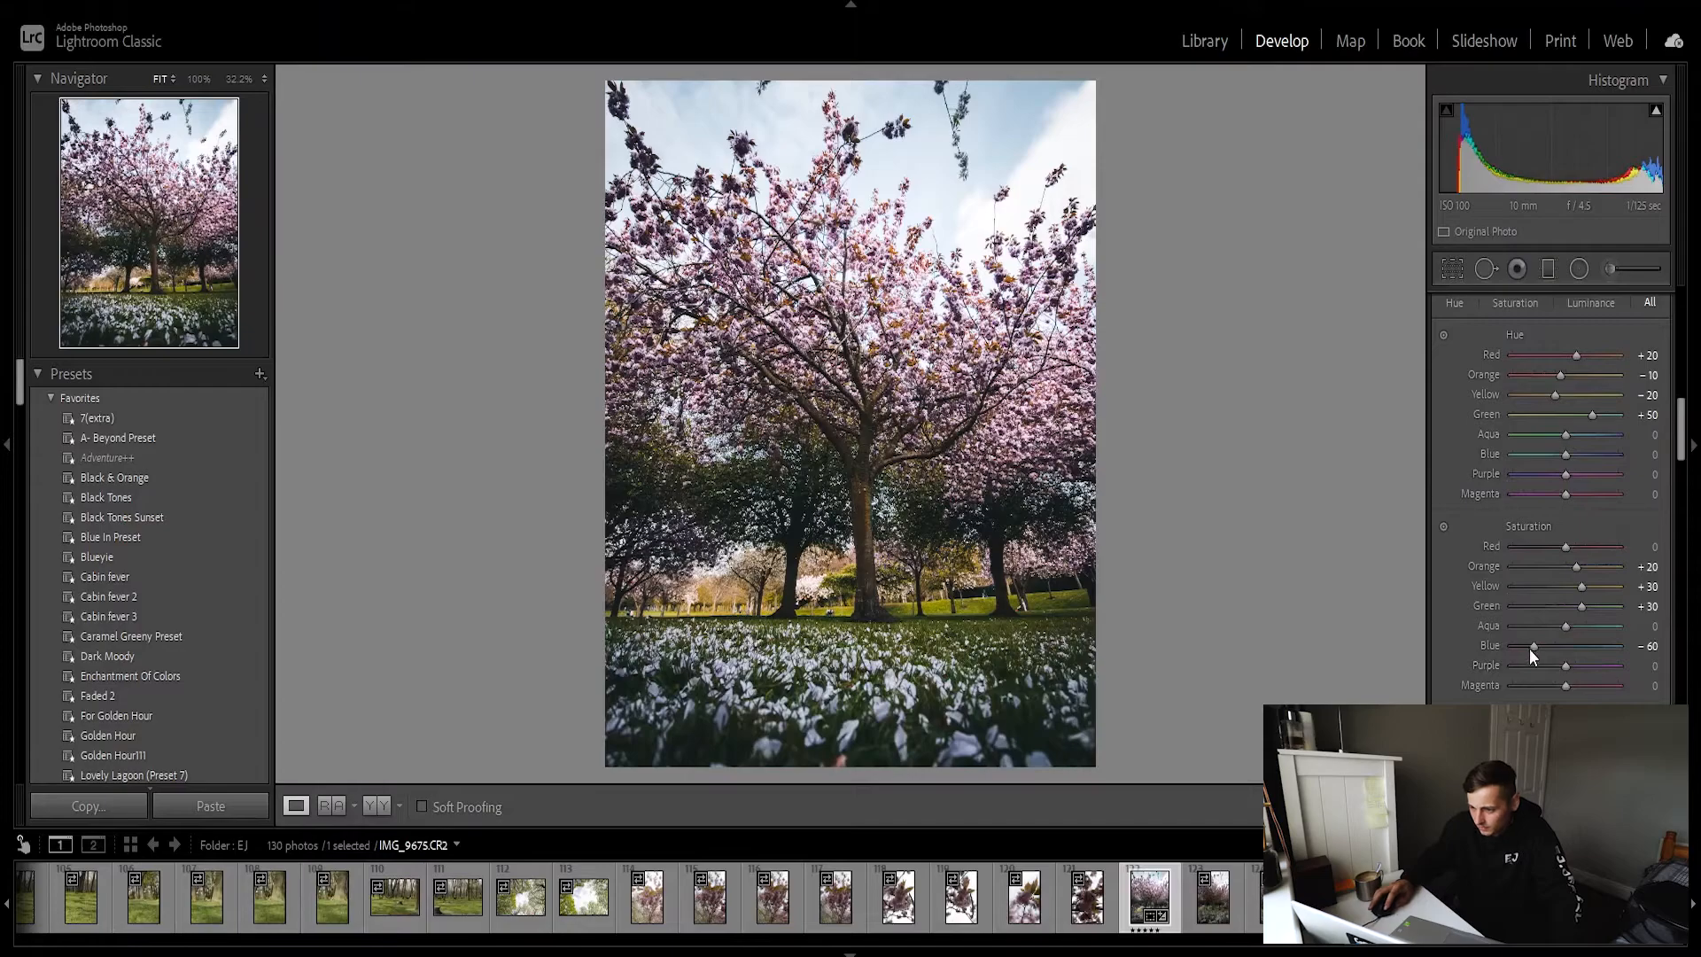
scroll(1528, 649, down, 10)
click(1448, 518)
click(1455, 498)
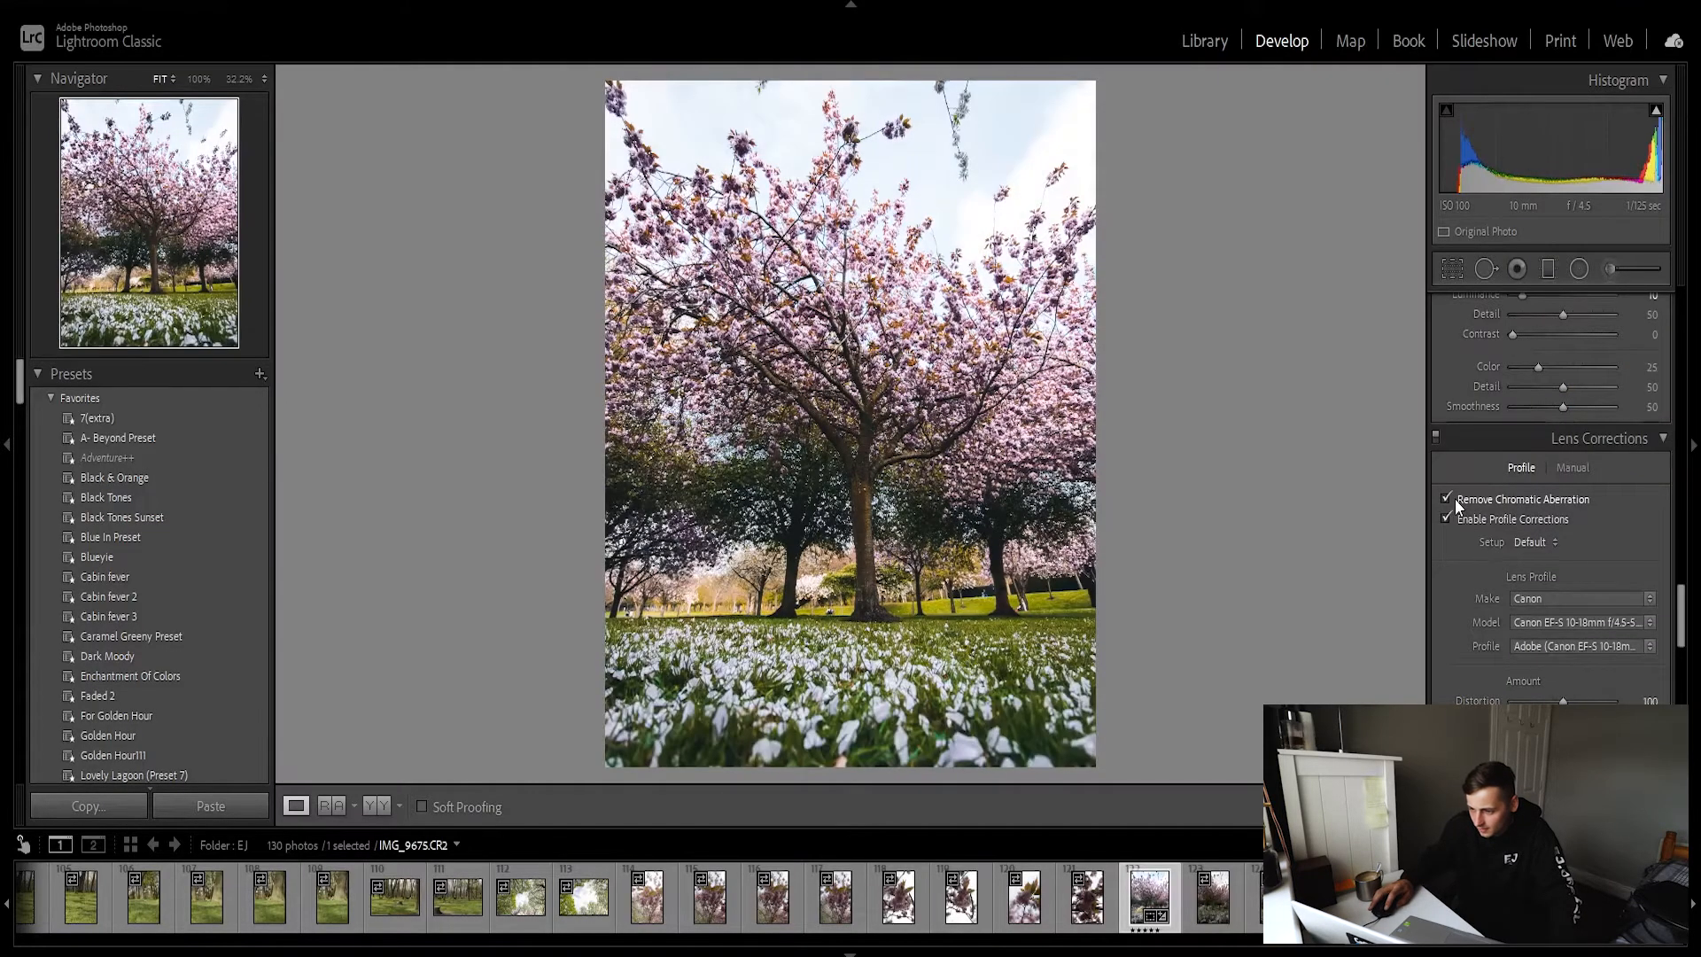
scroll(1495, 513, up, 10)
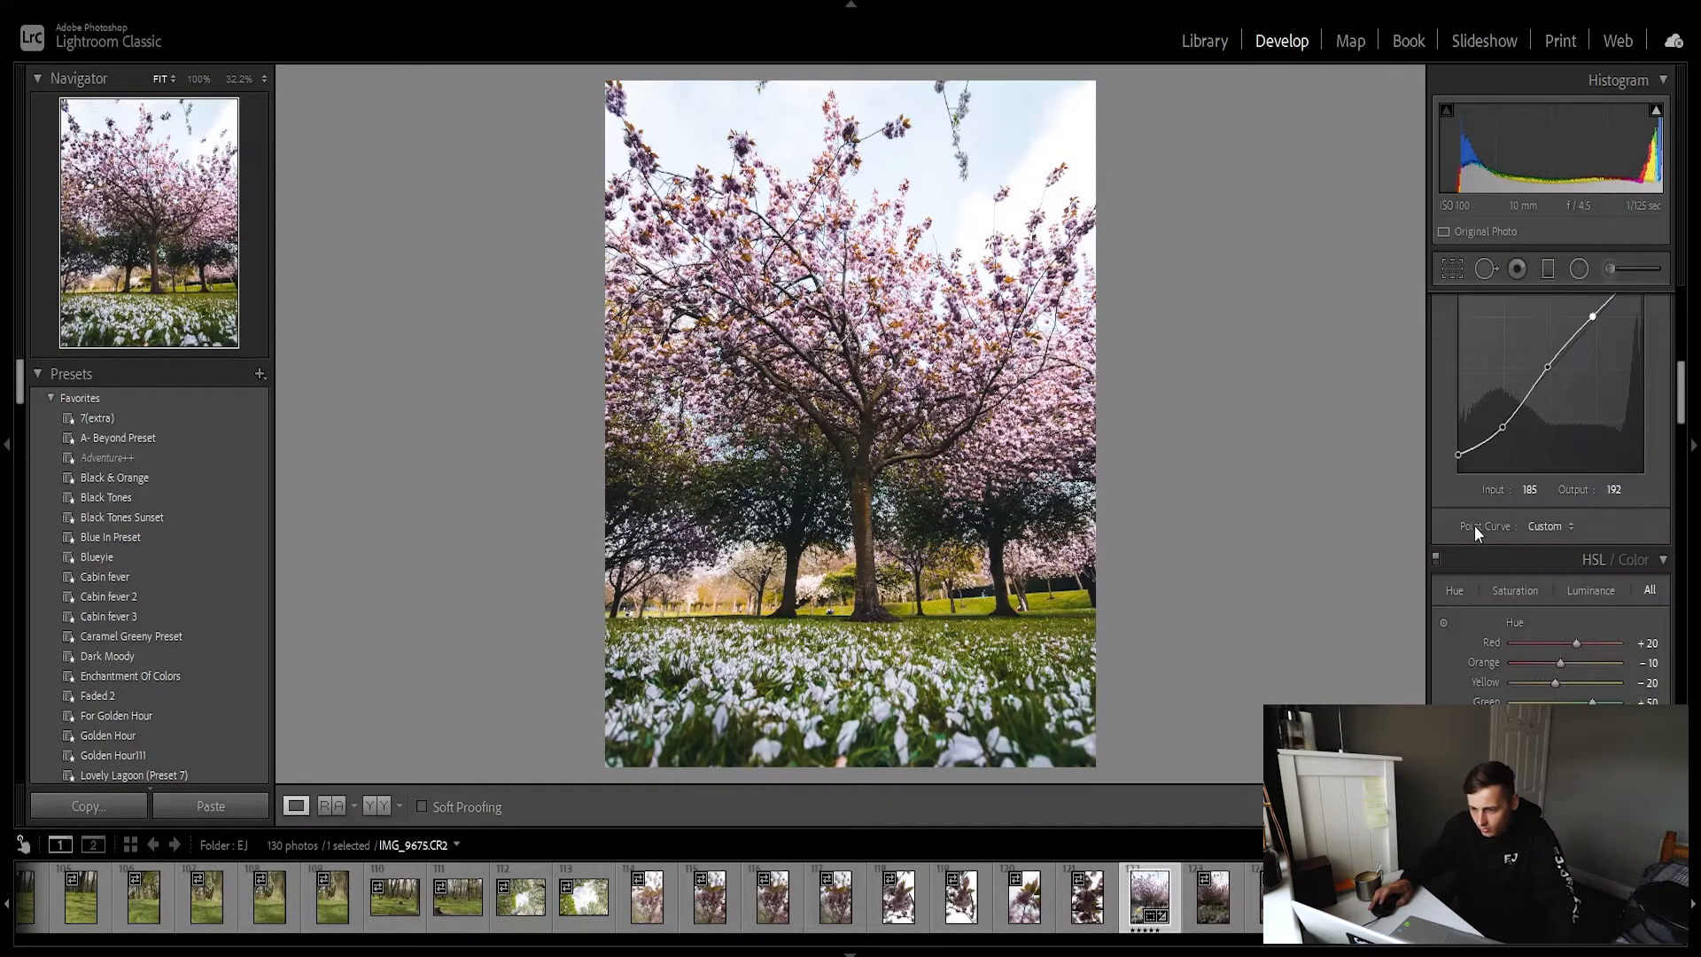
scroll(1492, 557, down, 10)
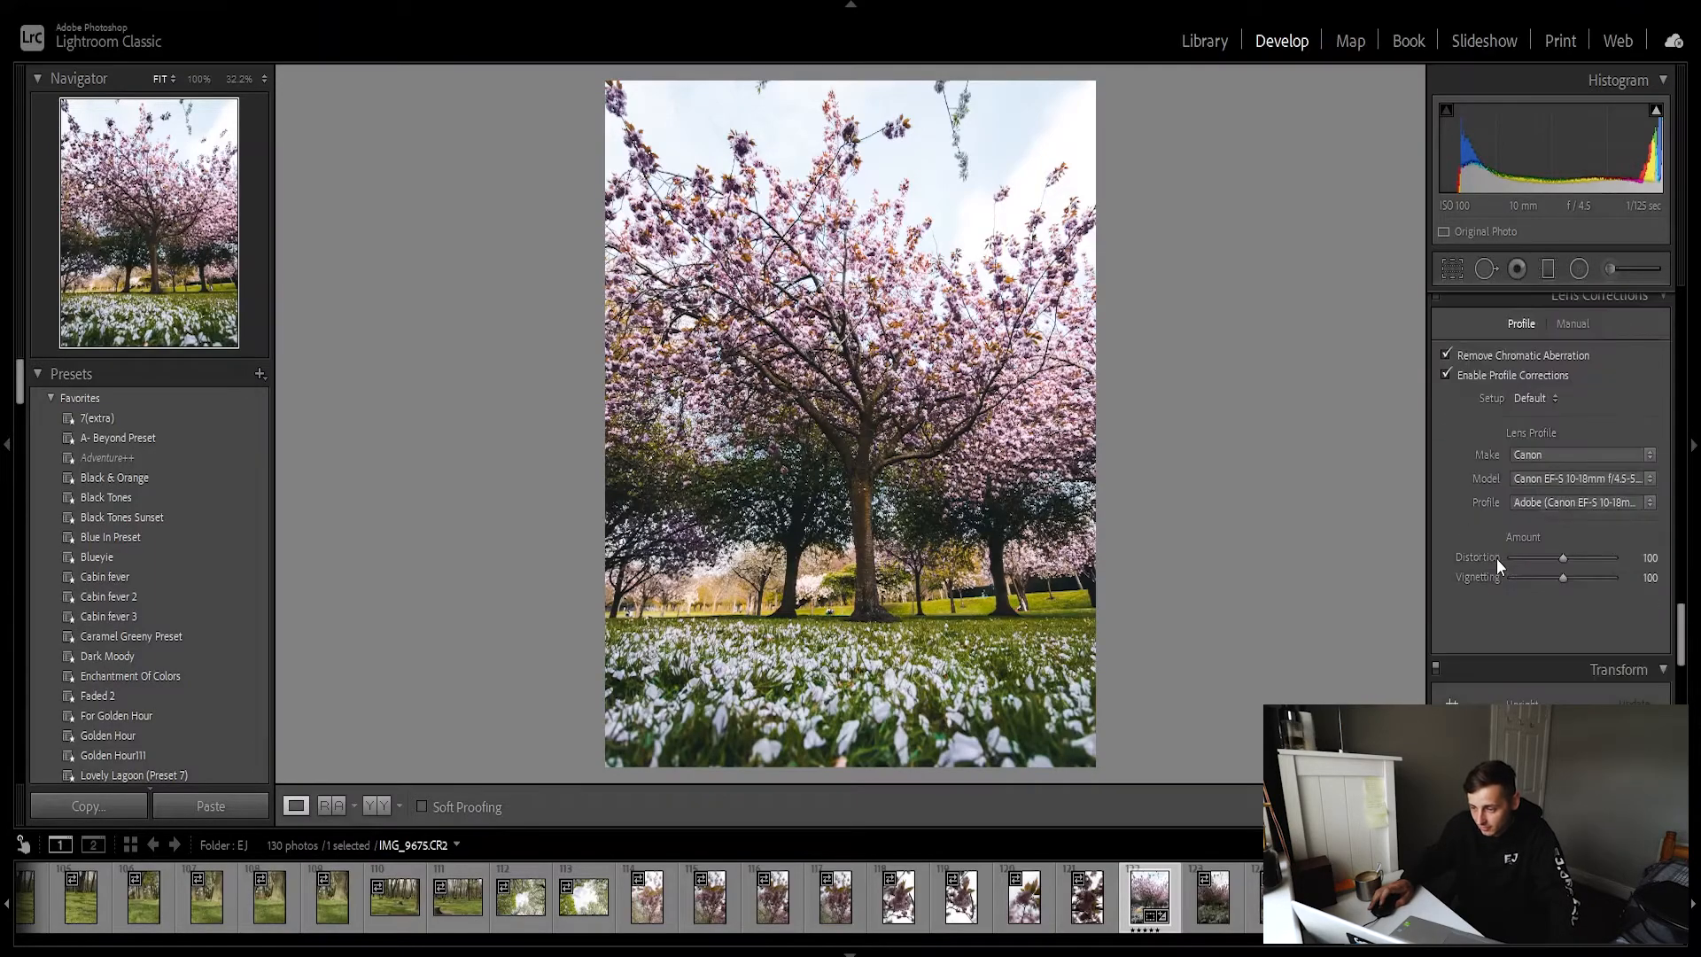
click(1472, 523)
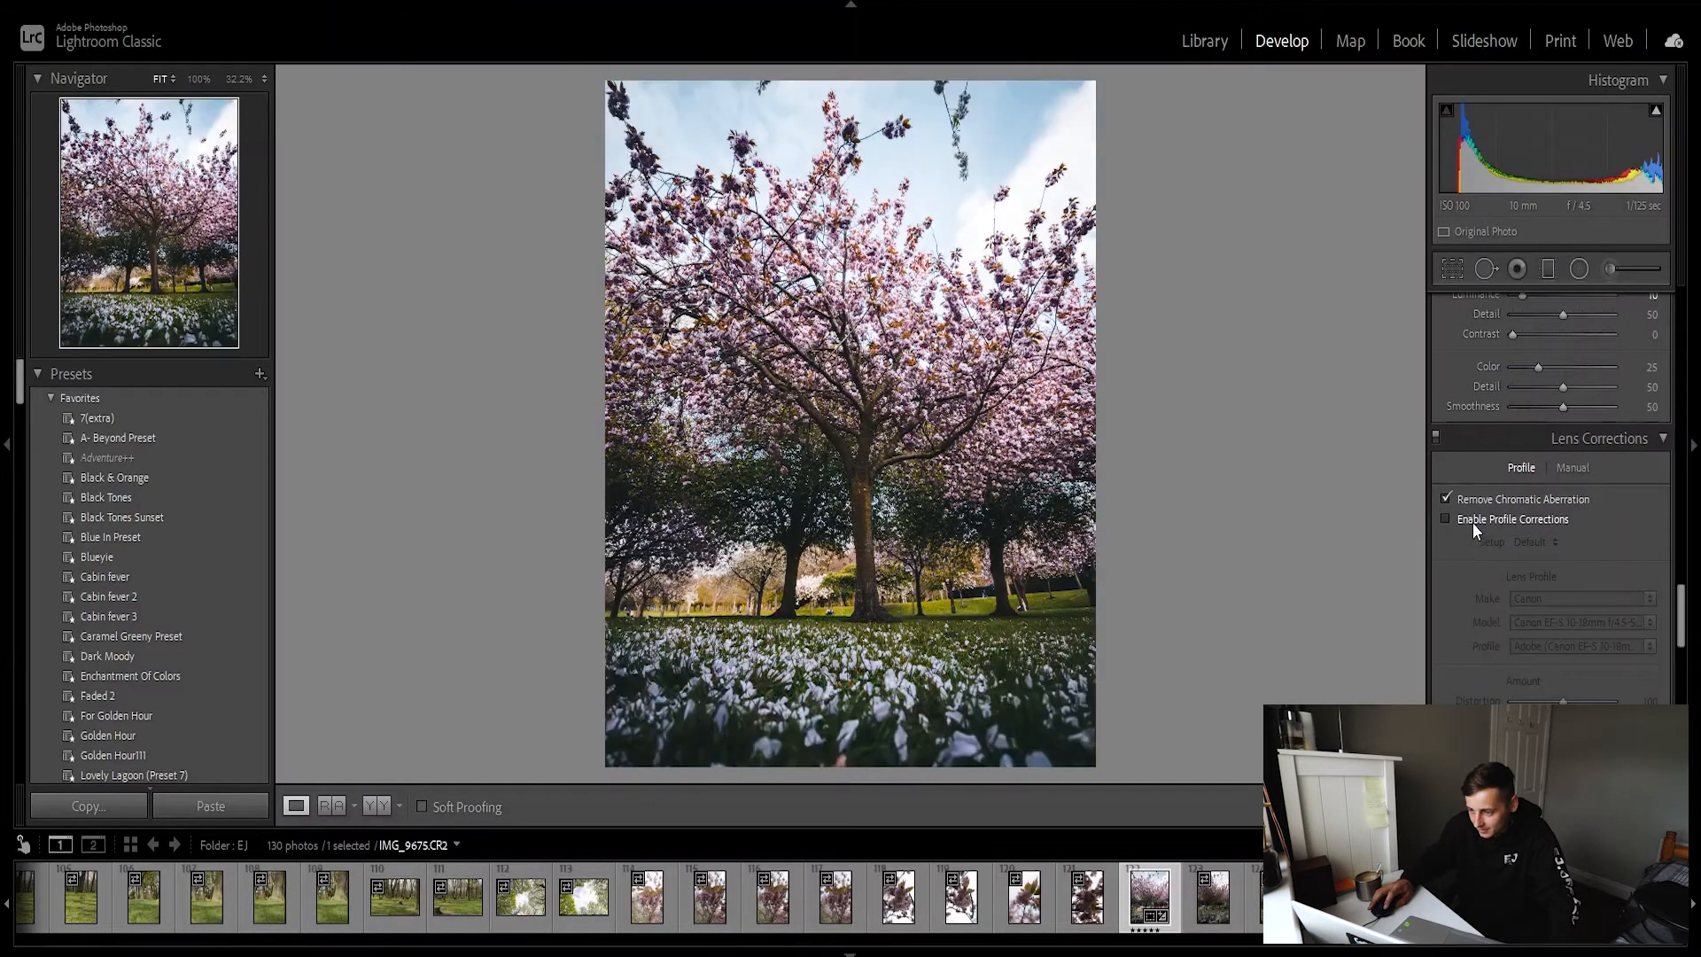
Try an overall exposure of +0.40 and shadows of +25 on the blossom photo.
scroll(1567, 513, up, 10)
scroll(1567, 513, up, 1)
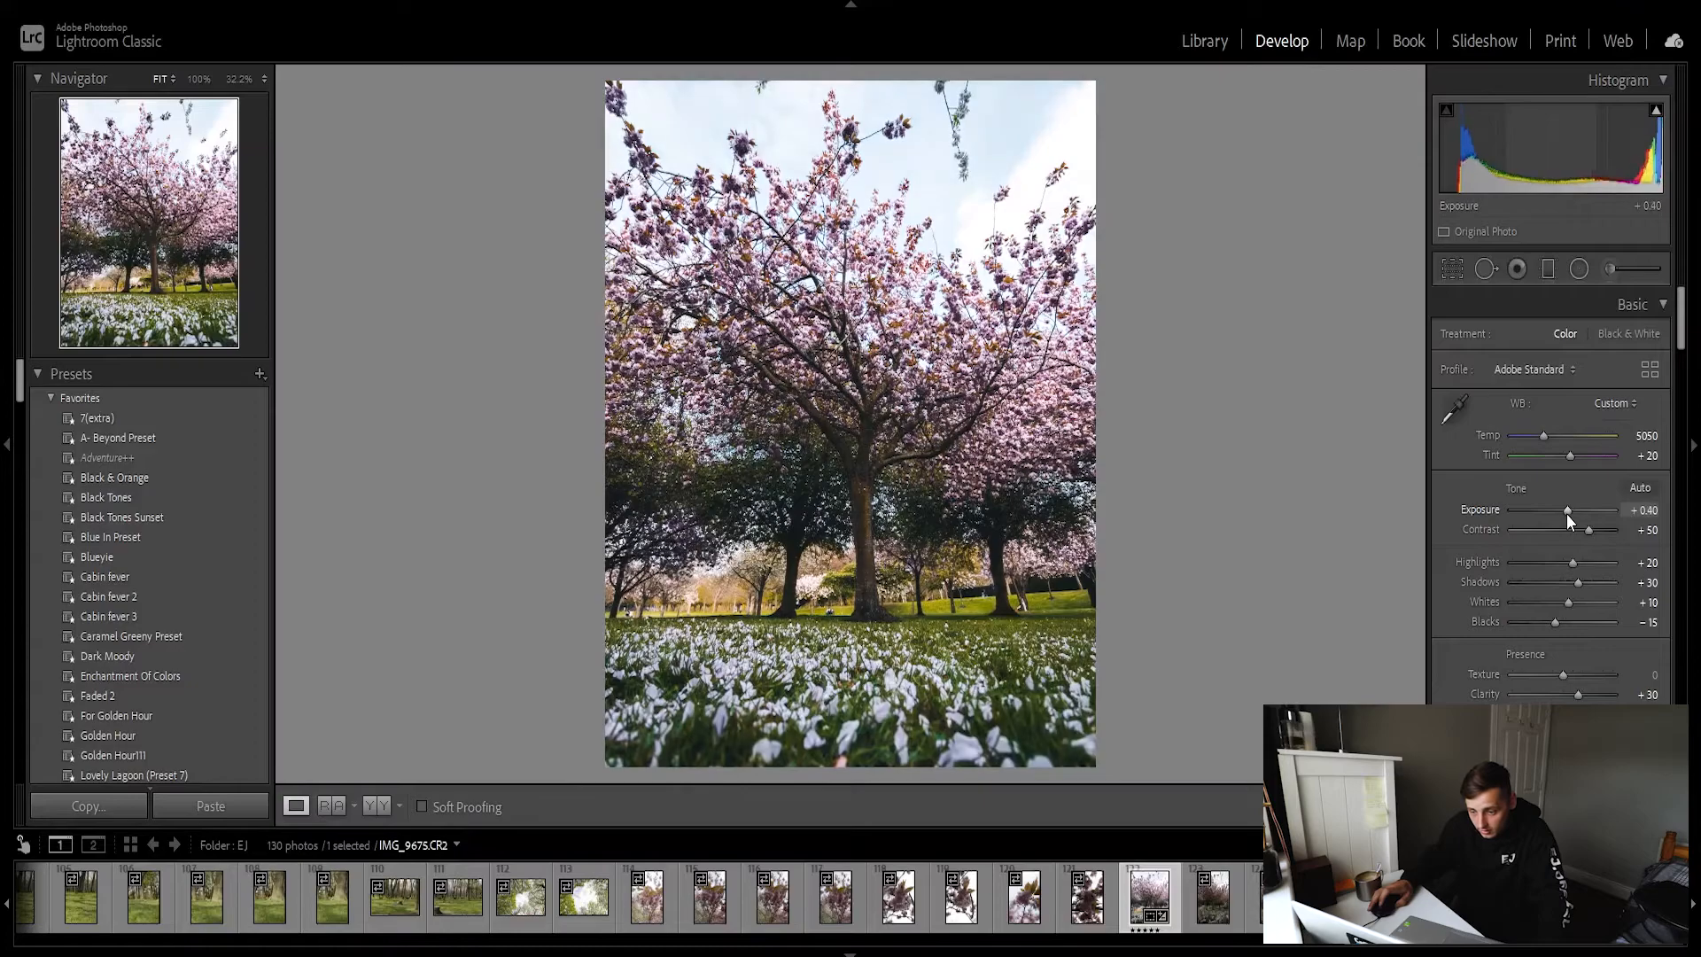
scroll(1566, 513, up, 1)
scroll(1581, 582, down, 5)
scroll(1579, 582, up, 4)
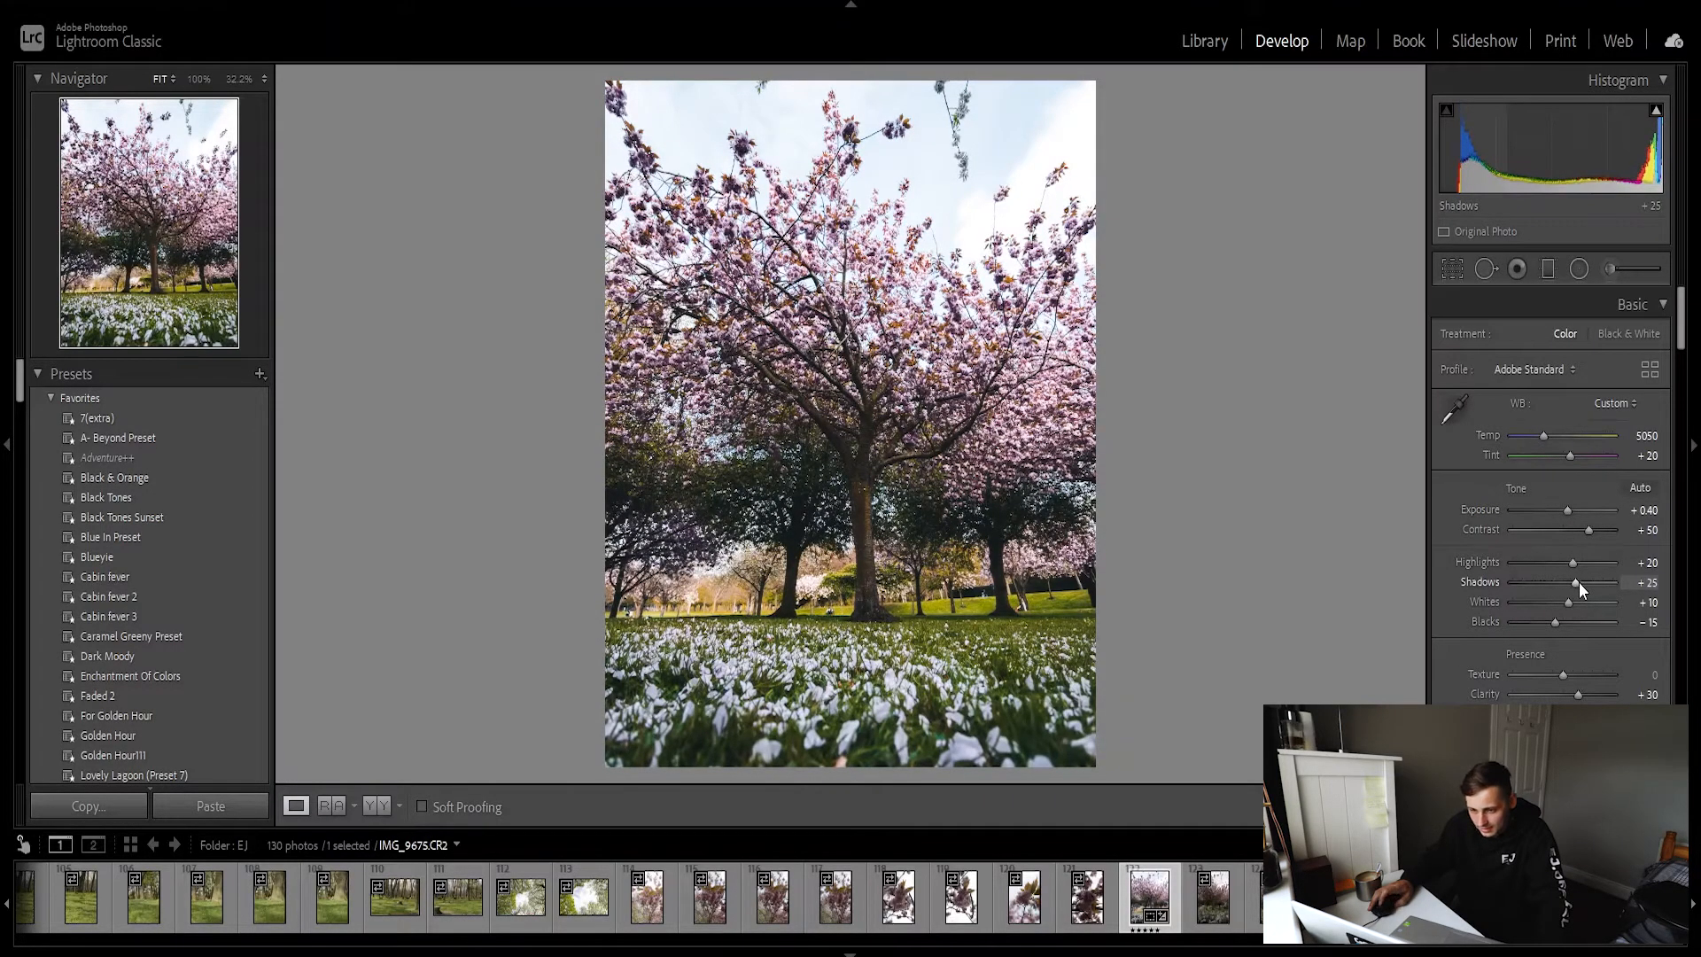
Draw a large elliptical radial filter around the central cherry tree, centre it on the tree and adjust its exposure.
click(1579, 269)
mouse_move(831, 440)
mouse_down()
mouse_move(951, 672)
mouse_move(1021, 746)
mouse_up()
drag(924, 576, 958, 562)
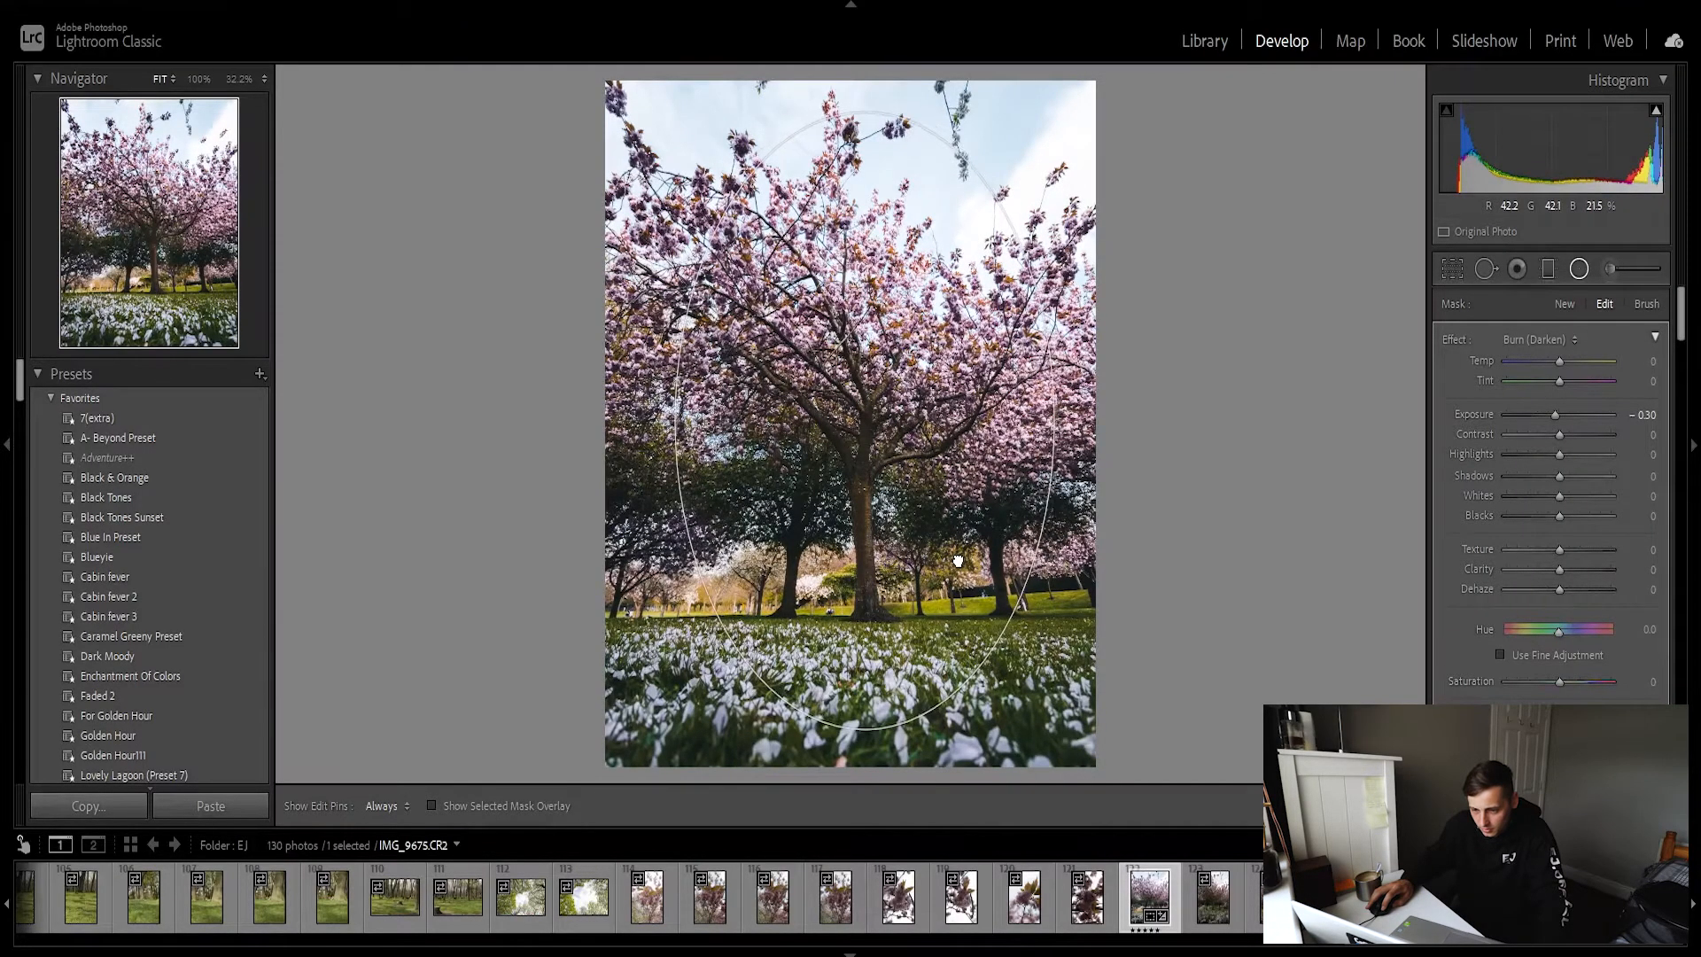
double_click(1559, 418)
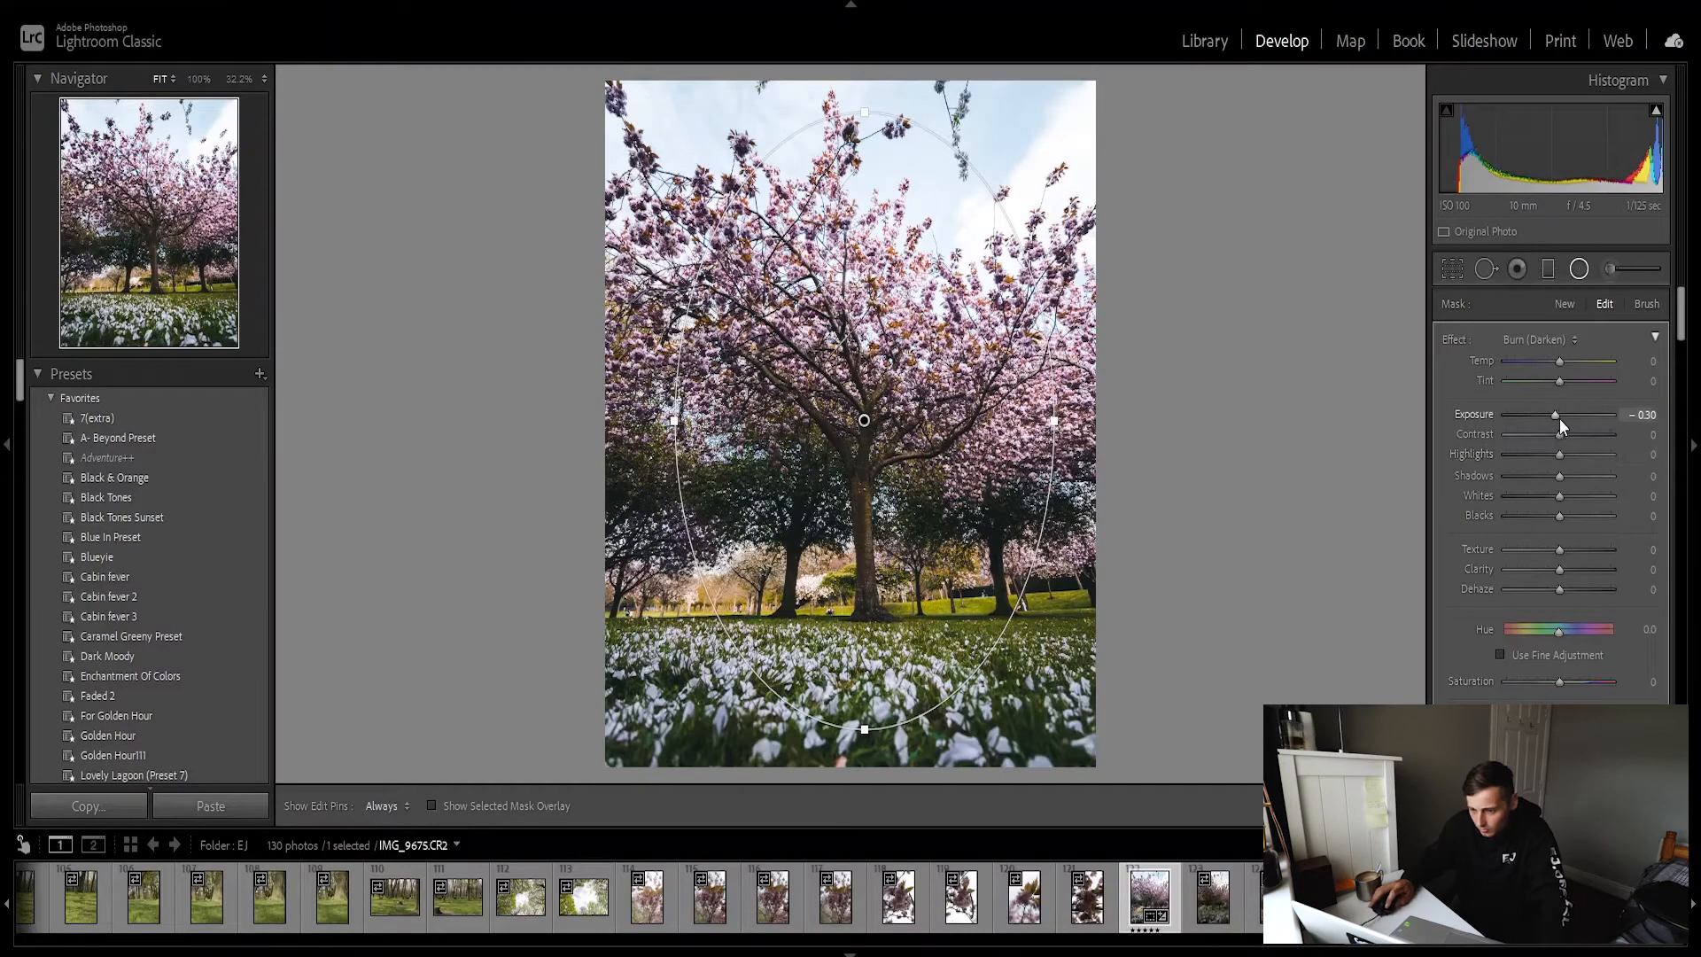
Set the photo's overall exposure to +0.20 and close the radial filter.
scroll(1560, 545, down, 5)
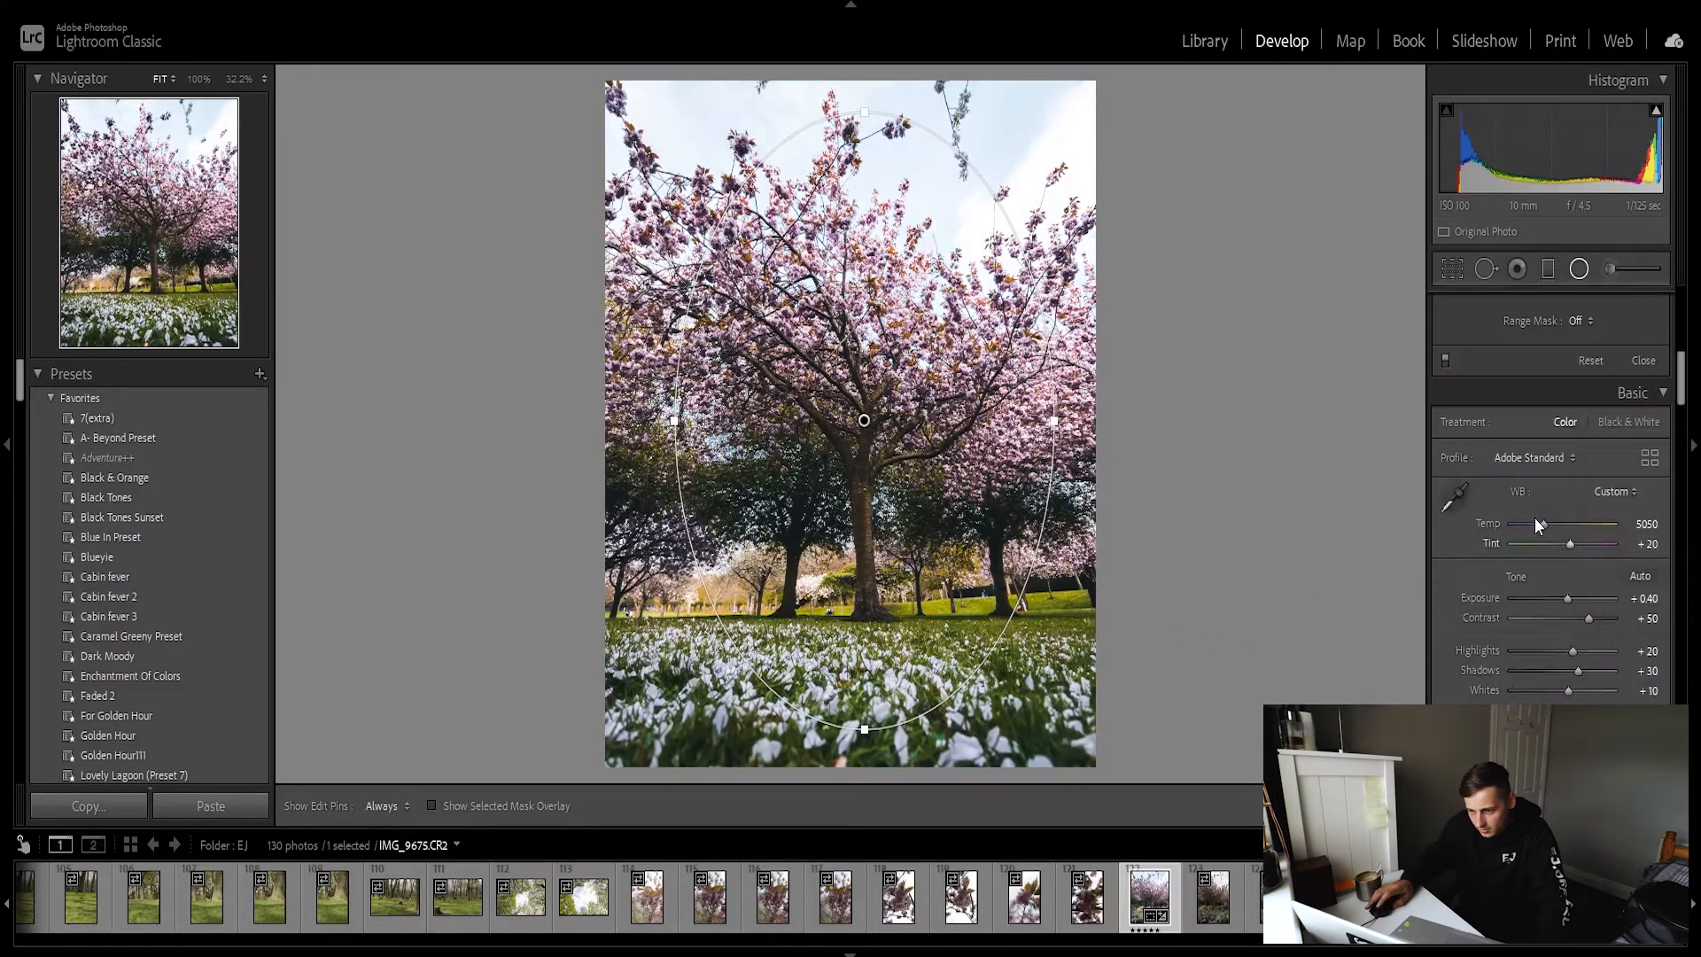
click(1639, 475)
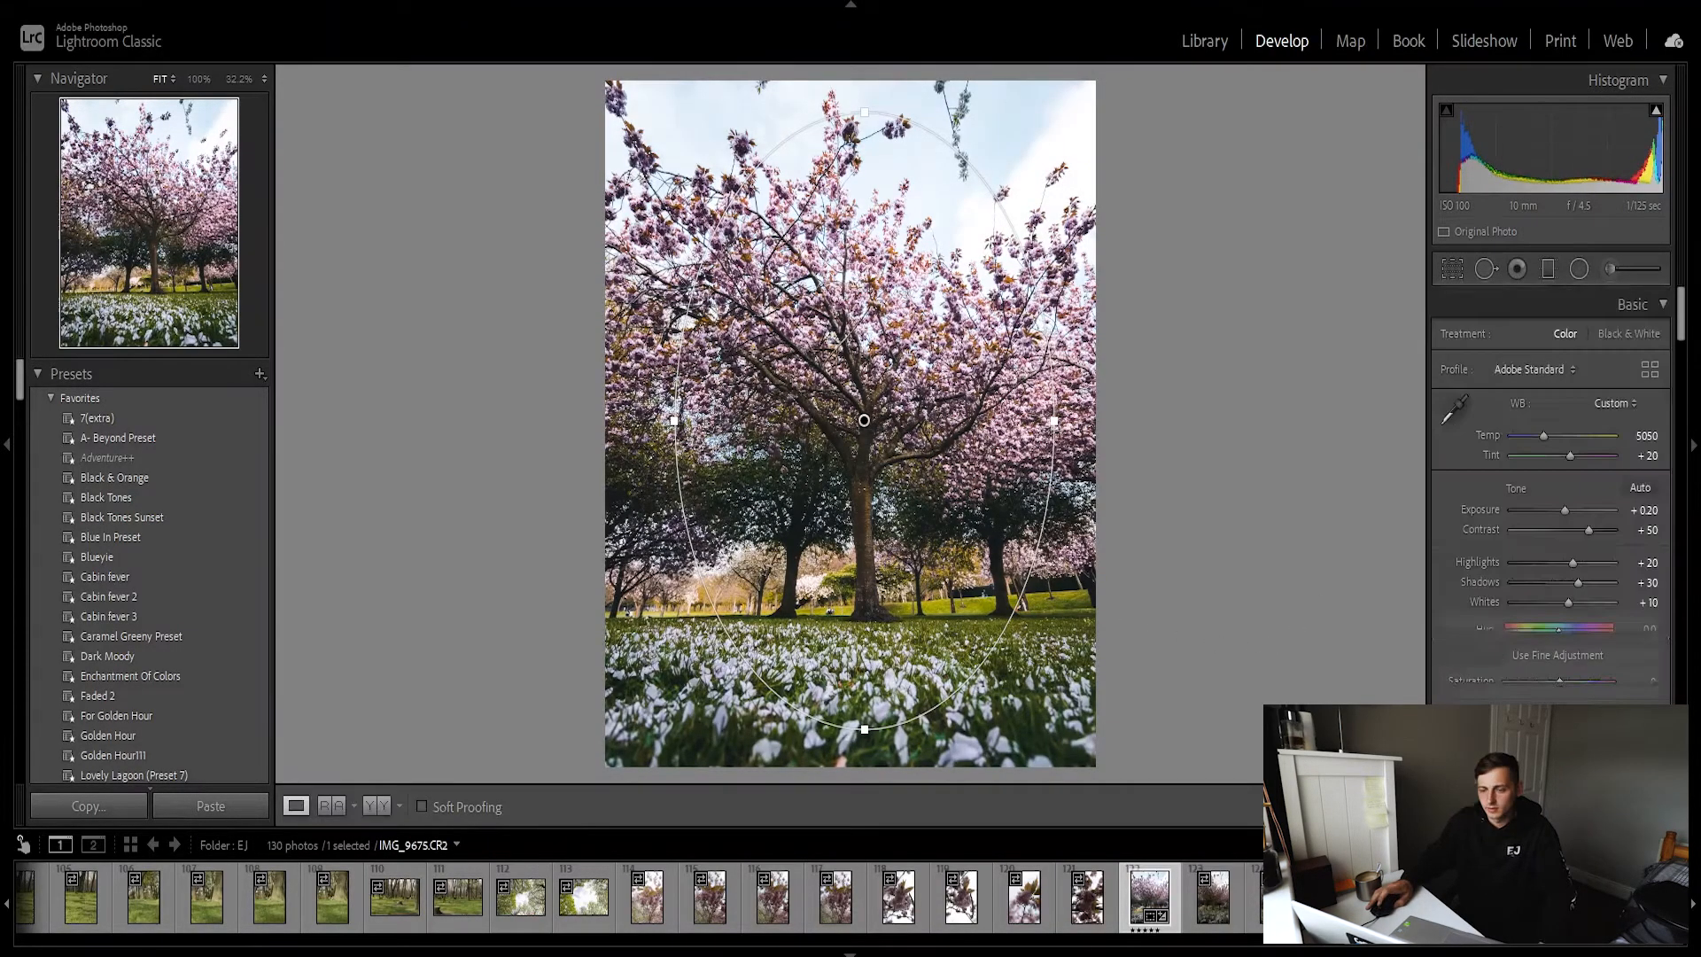
Draw a Burn (Darken) graduated filter across the flower-covered grass, tilt it slightly and finish editing it.
click(1518, 268)
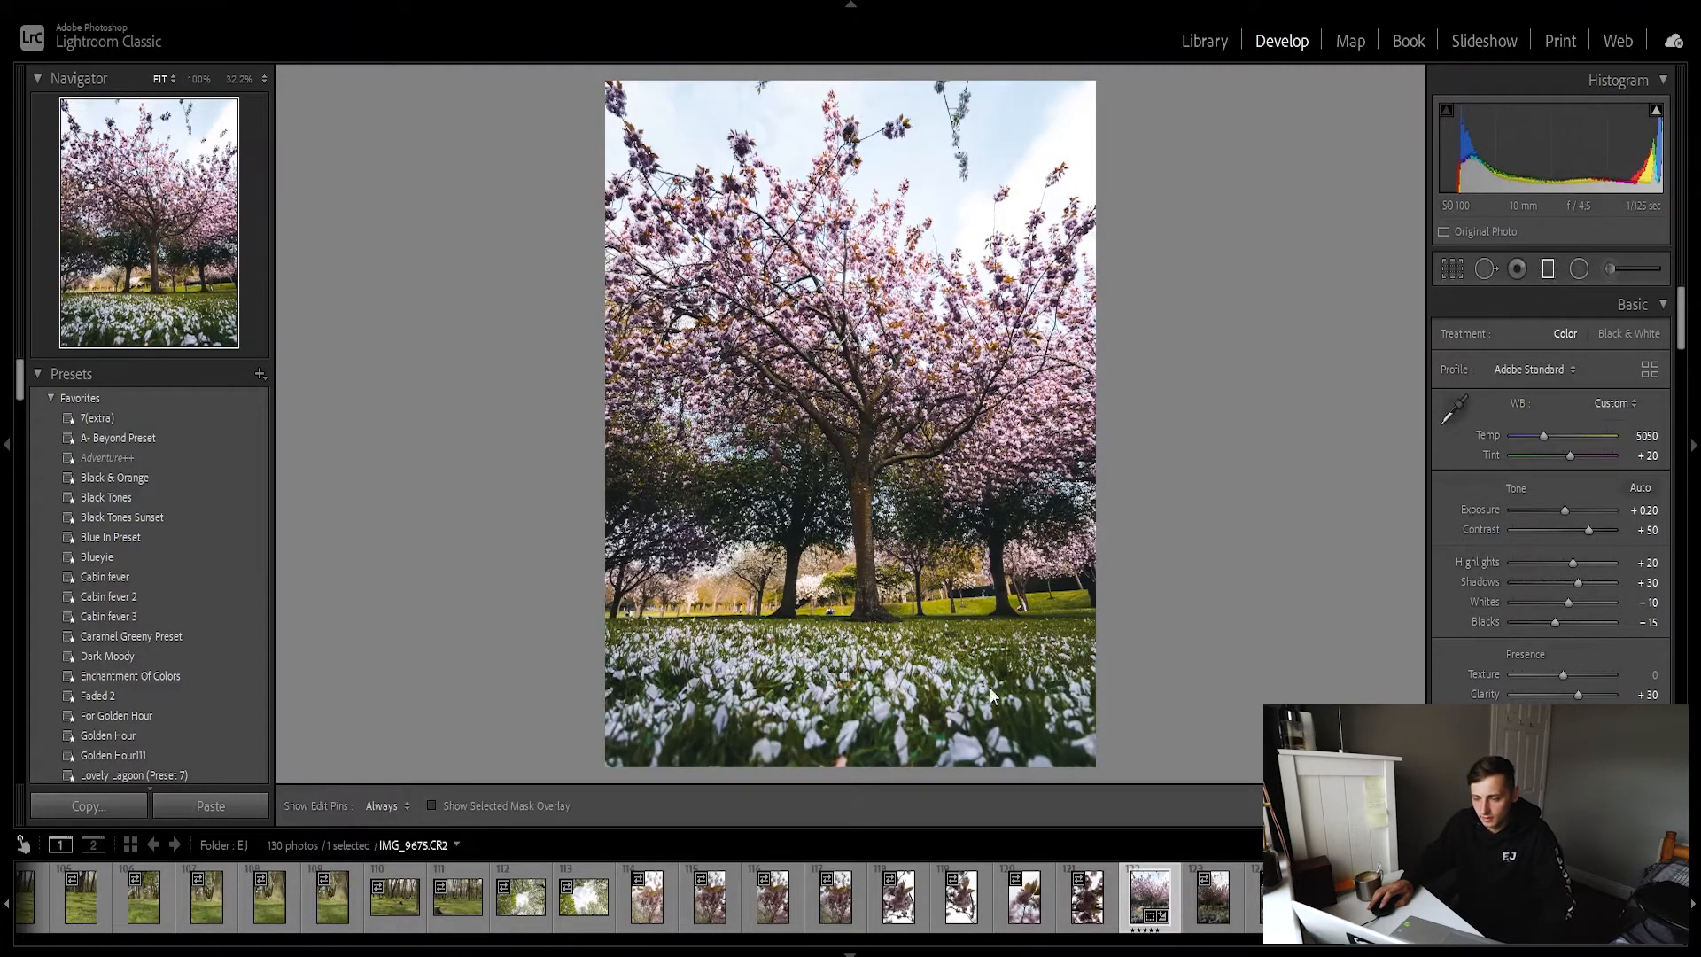
key(m)
drag(844, 722, 848, 614)
drag(1099, 608, 1099, 617)
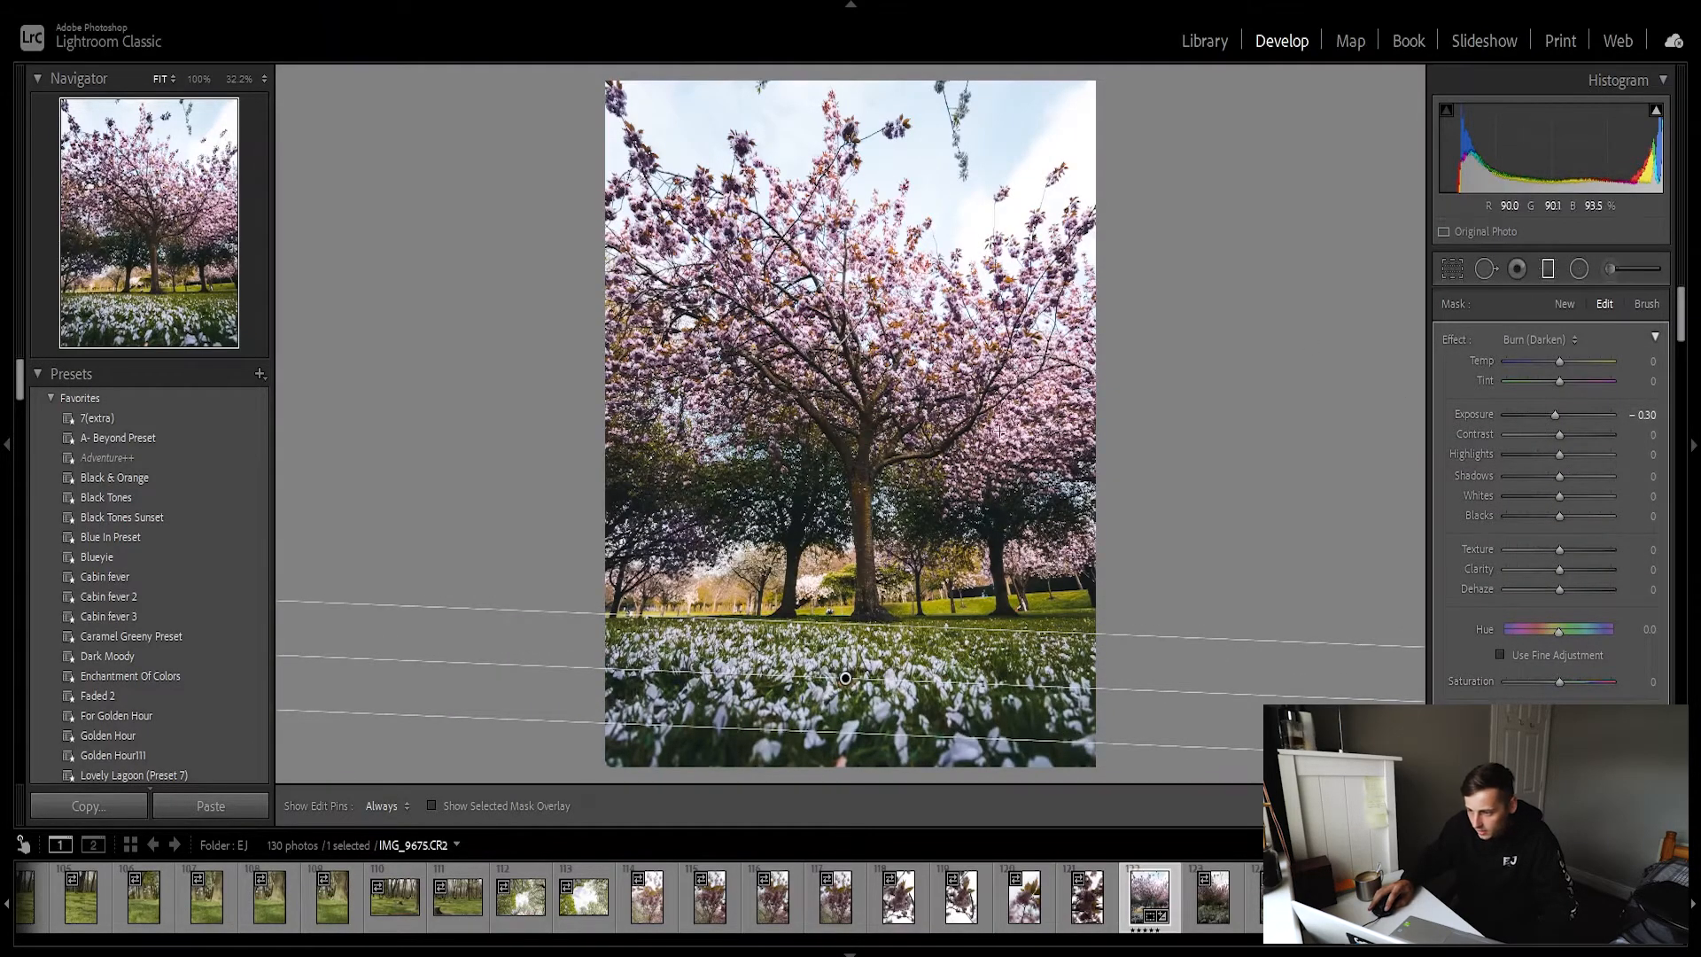
key(m)
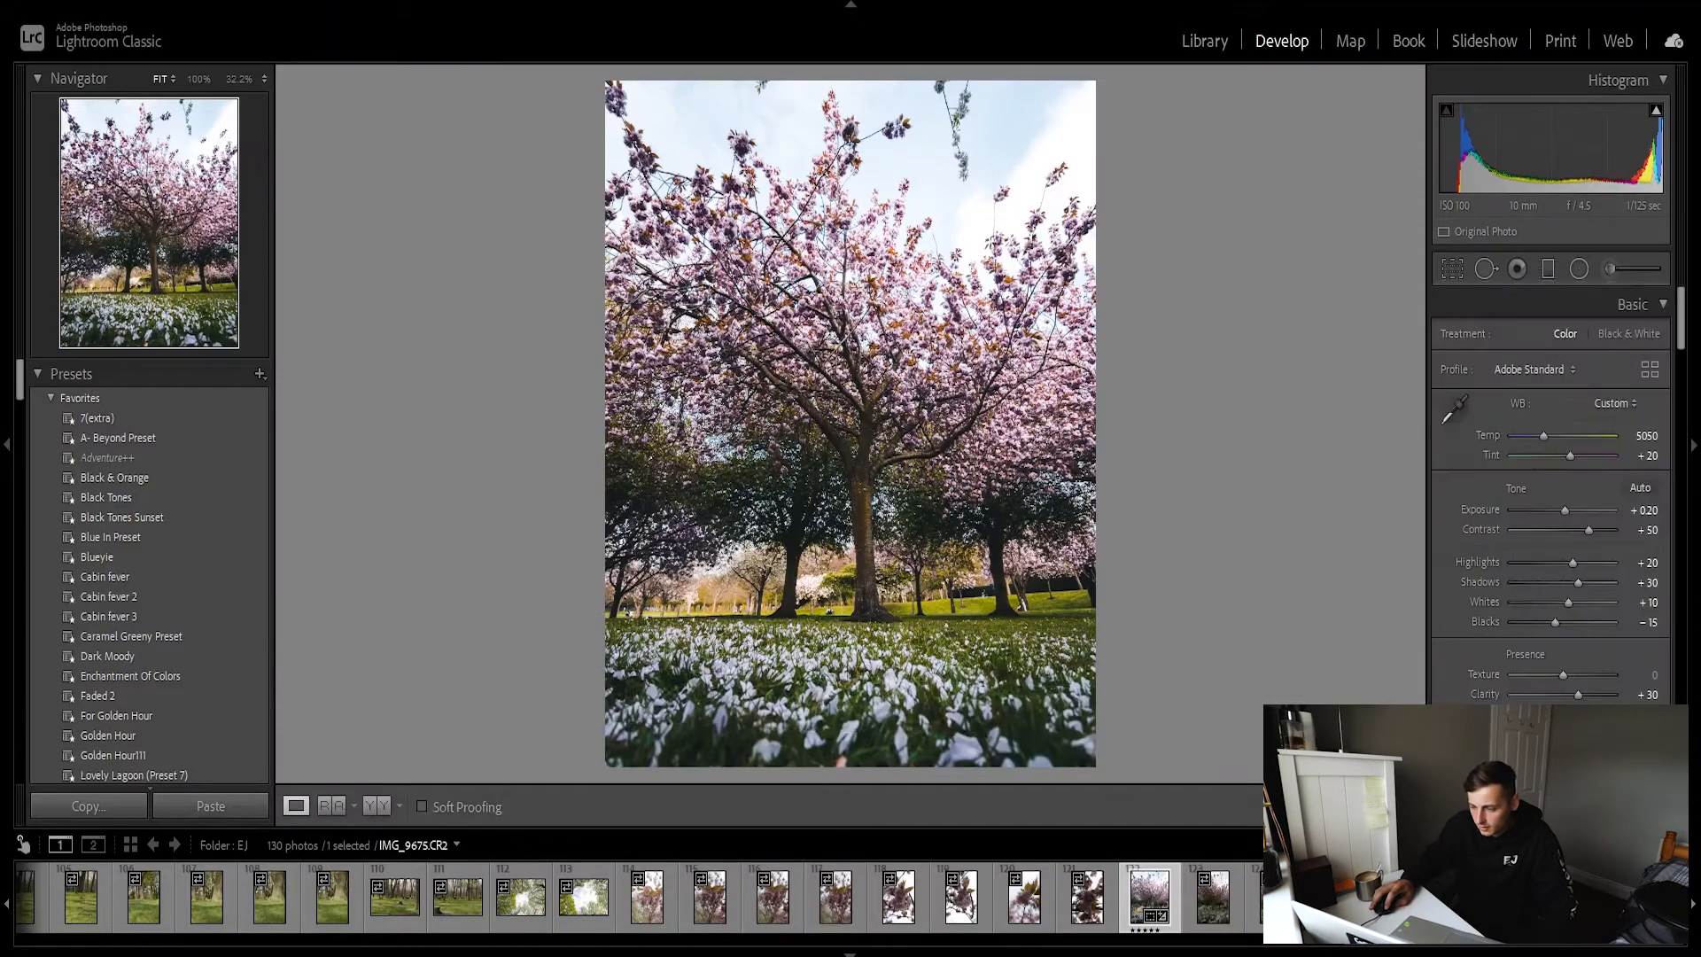